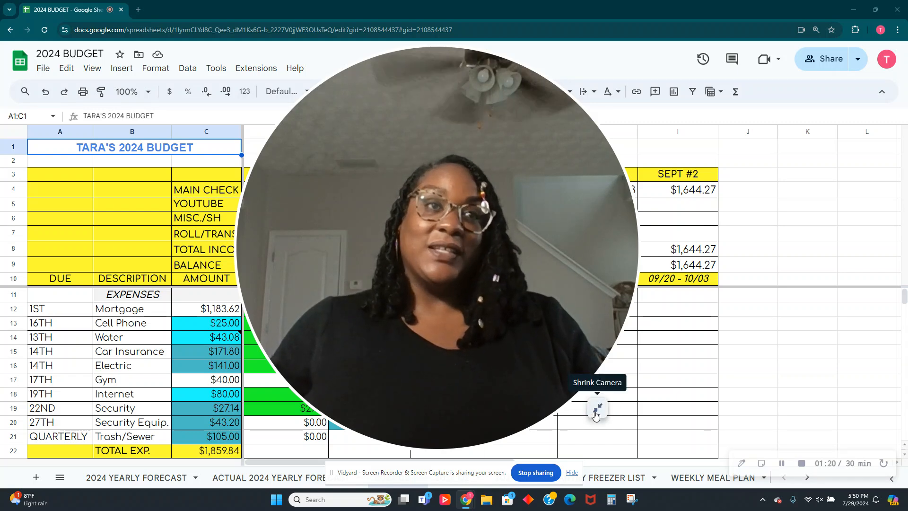
- Open the Calculator, narrow its window and move it clear of the August columns
{"action": "left_click", "coordinate": [597, 408]}
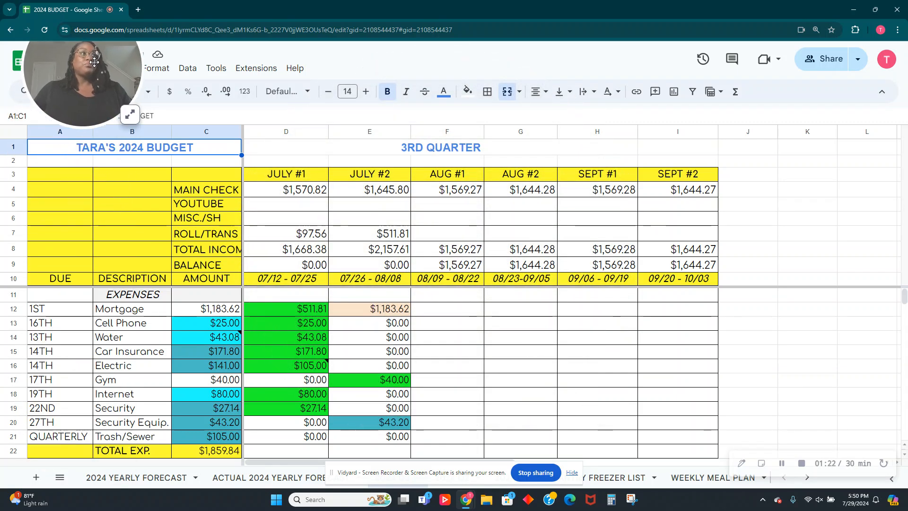
{"action": "left_click", "coordinate": [466, 191]}
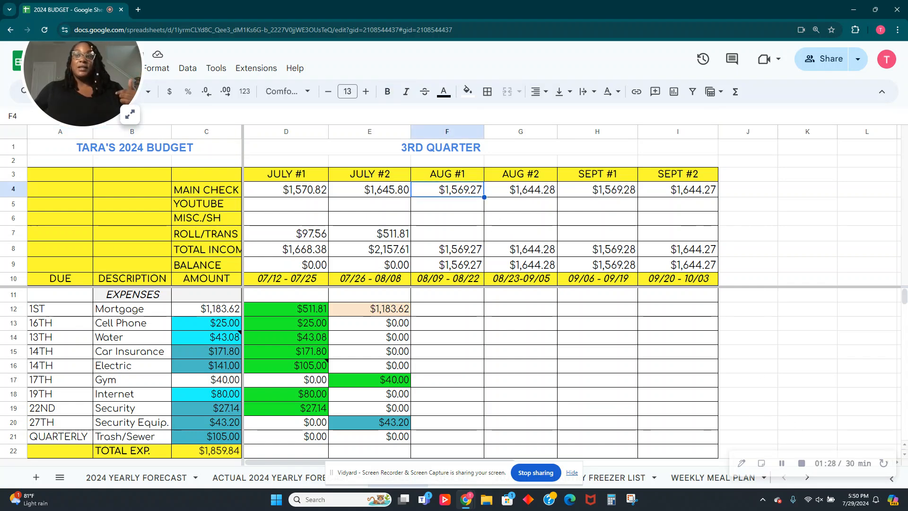
{"action": "key", "text": "XF86Calculator"}
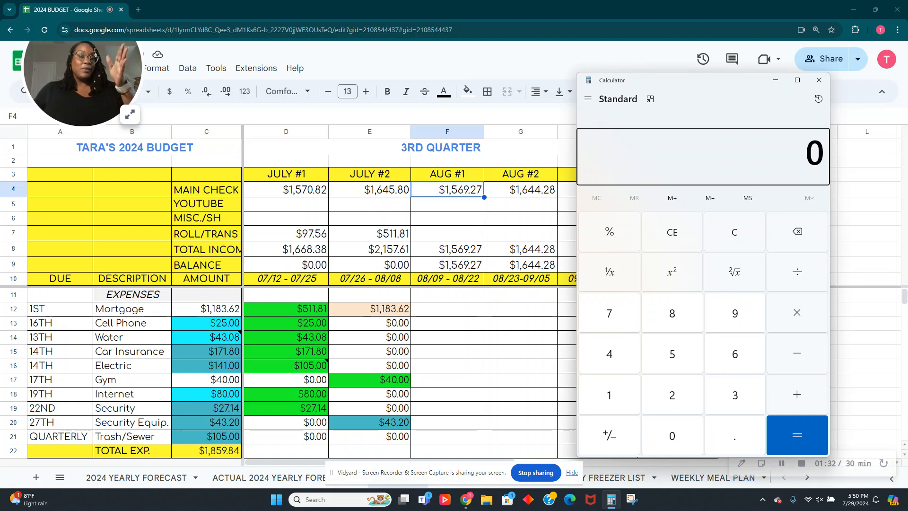
{"action": "left_click_drag", "start_coordinate": [648, 74], "coordinate": [649, 122]}
{"action": "left_click_drag", "start_coordinate": [831, 264], "coordinate": [760, 264]}
{"action": "left_click_drag", "start_coordinate": [669, 129], "coordinate": [754, 107]}
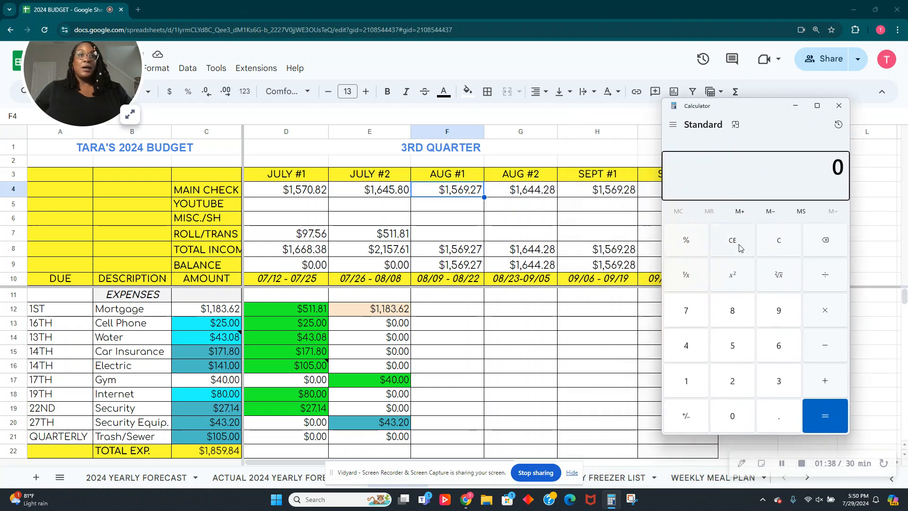
- Subtract 20 from the AUG #1 main check amount of 1569.27 in the Calculator
{"action": "left_click", "coordinate": [793, 234]}
{"action": "type", "text": "15"}
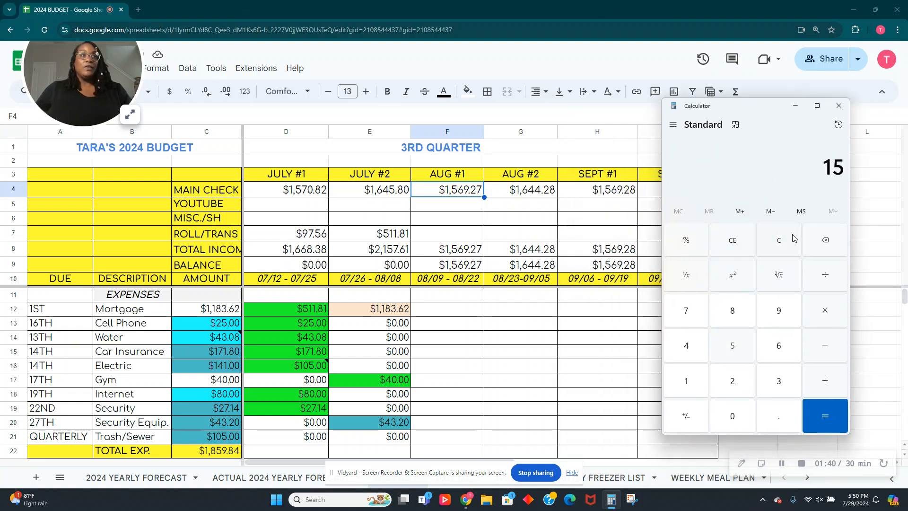
{"action": "type", "text": "69.27 - 20"}
{"action": "key", "text": "Return"}
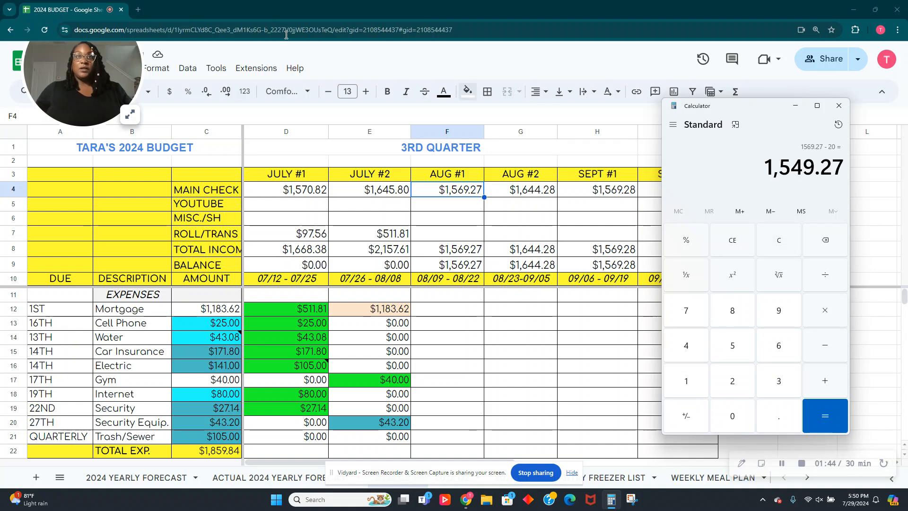
- Set the AUG #1 main check income to 1549.27 in the budget sheet
{"action": "left_click", "coordinate": [440, 190]}
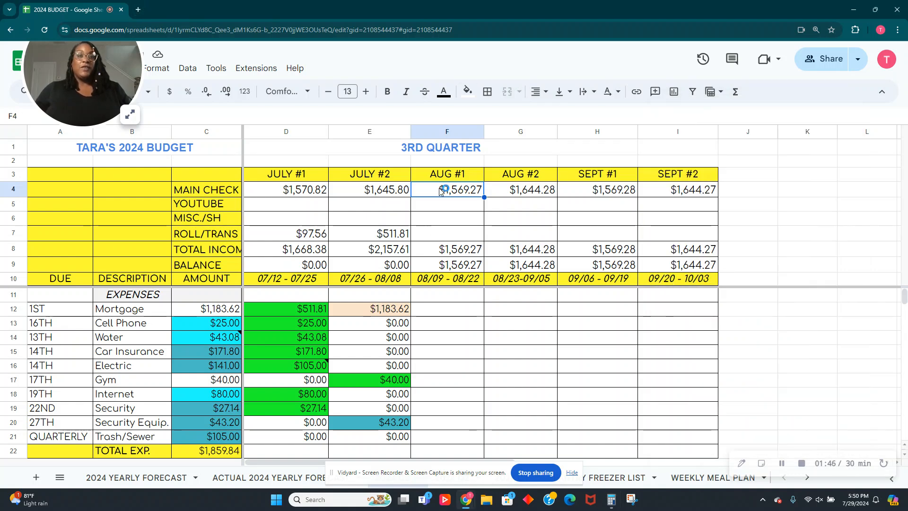
{"action": "key", "text": "alt+Tab"}
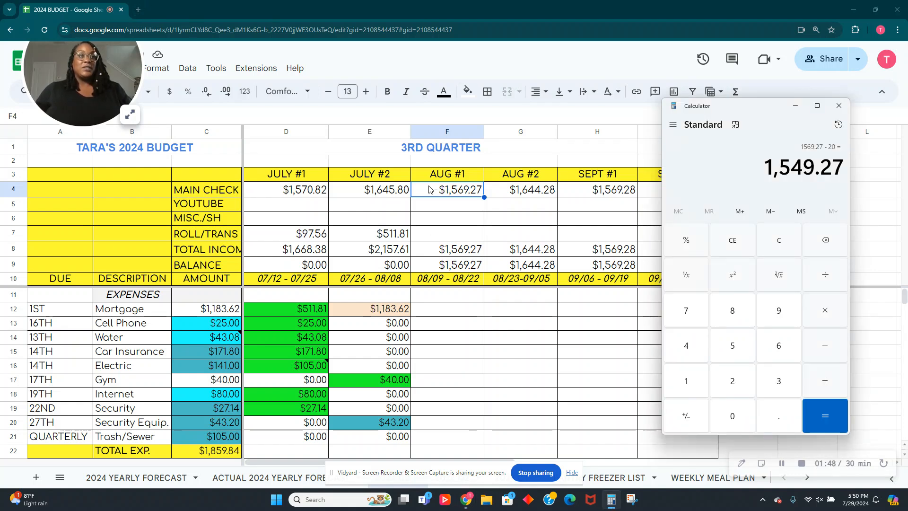
{"action": "left_click", "coordinate": [431, 189]}
{"action": "type", "text": "1549.2"}
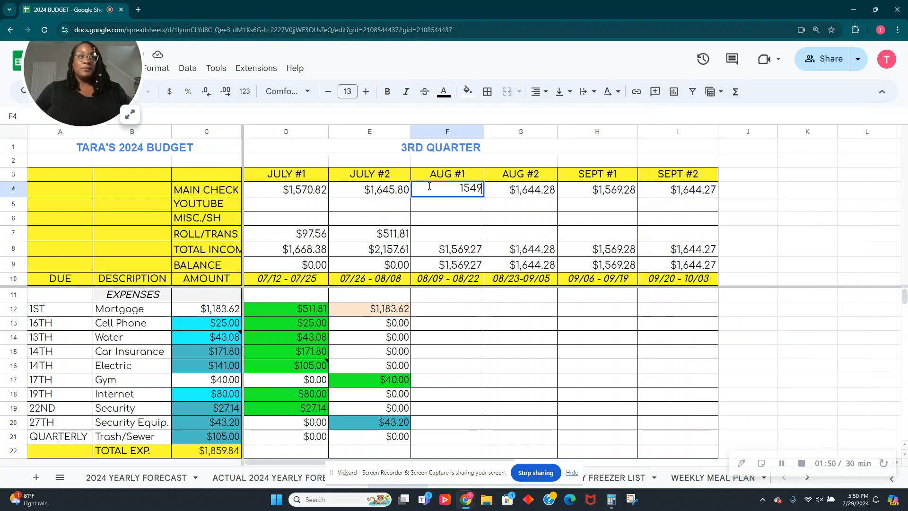
{"action": "key", "text": "BackSpace"}
{"action": "key", "text": "BackSpace"}
{"action": "key", "text": "BackSpace"}
{"action": "type", "text": ".27"}
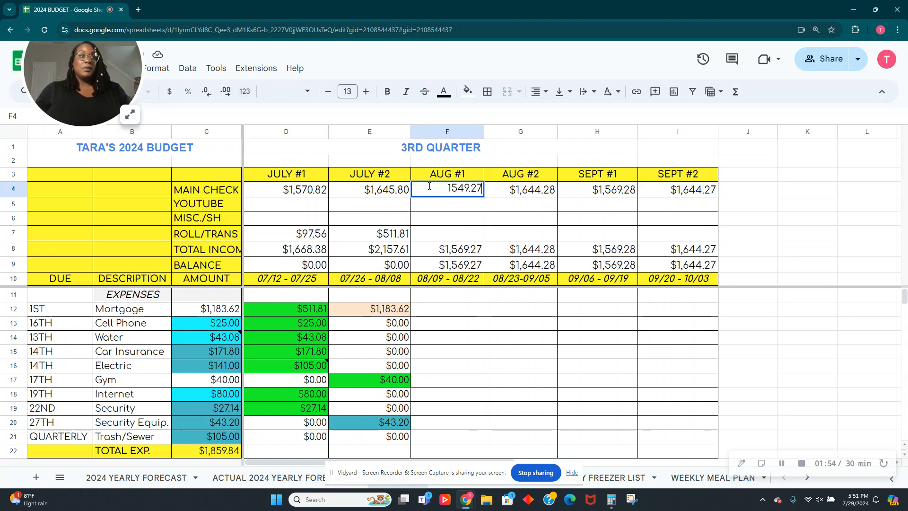
{"action": "key", "text": "Tab"}
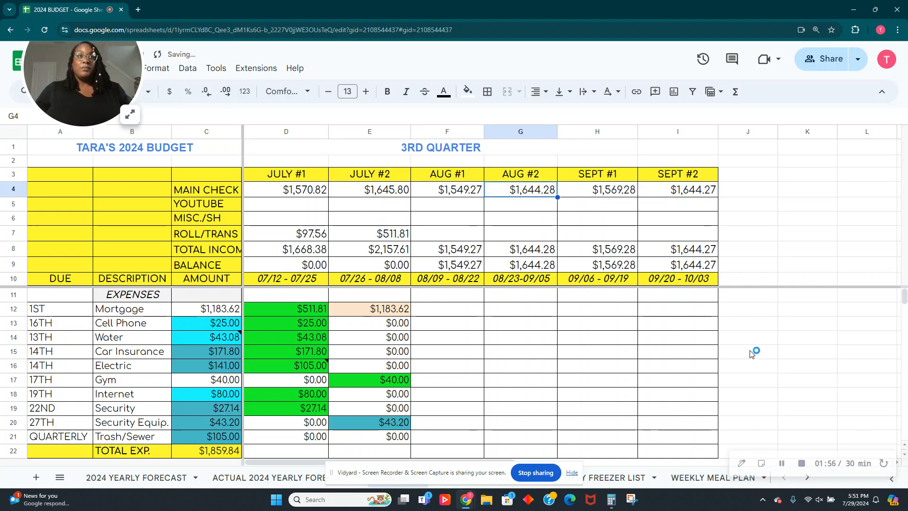
- Set the AUG #2 main check income to 1,624.28
{"action": "type", "text": "1,6"}
{"action": "type", "text": "24"}
{"action": "type", "text": ".28"}
{"action": "key", "text": "Tab"}
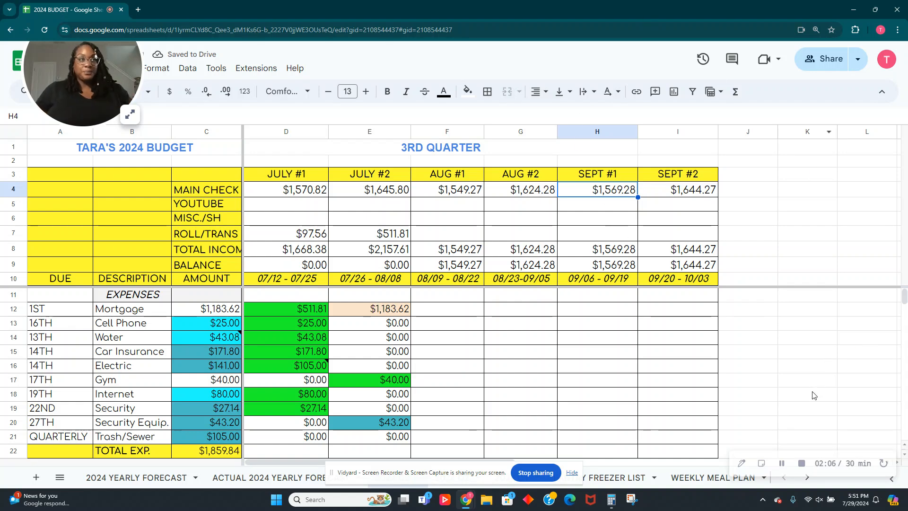
- Switch to the Calculator and divide the monthly mortgage amount of 1183.62 by 2
{"action": "scroll", "coordinate": [496, 251], "scroll_direction": "down", "scroll_amount": 1}
{"action": "scroll", "coordinate": [509, 311], "scroll_direction": "up", "scroll_amount": 1}
{"action": "left_click", "coordinate": [477, 314]}
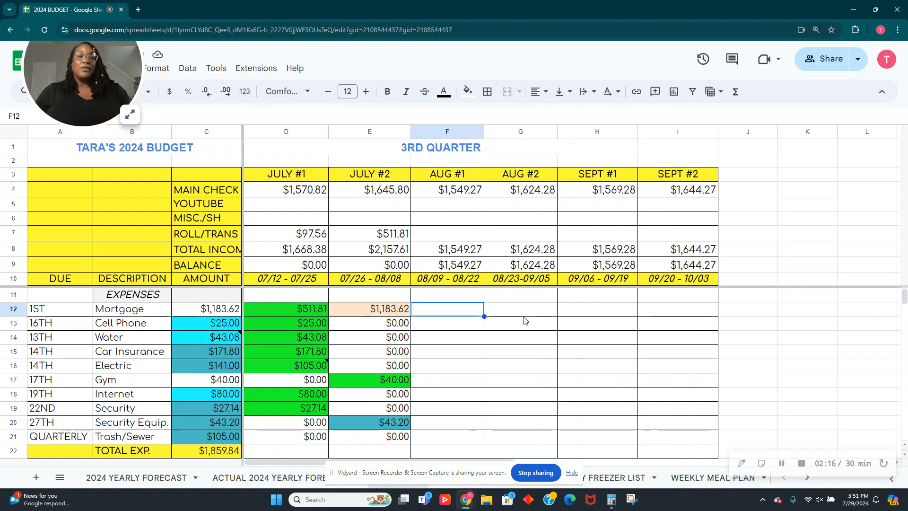
{"action": "key", "text": "alt+Tab"}
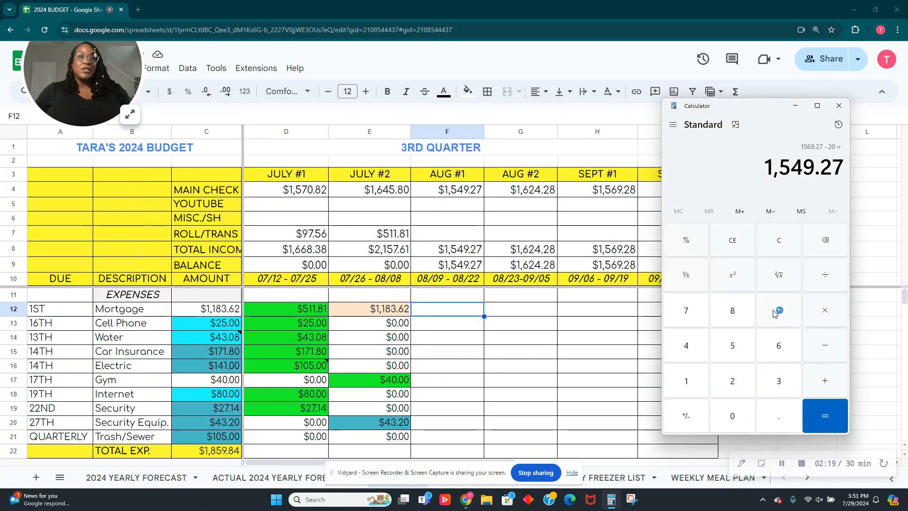
{"action": "left_click", "coordinate": [784, 241]}
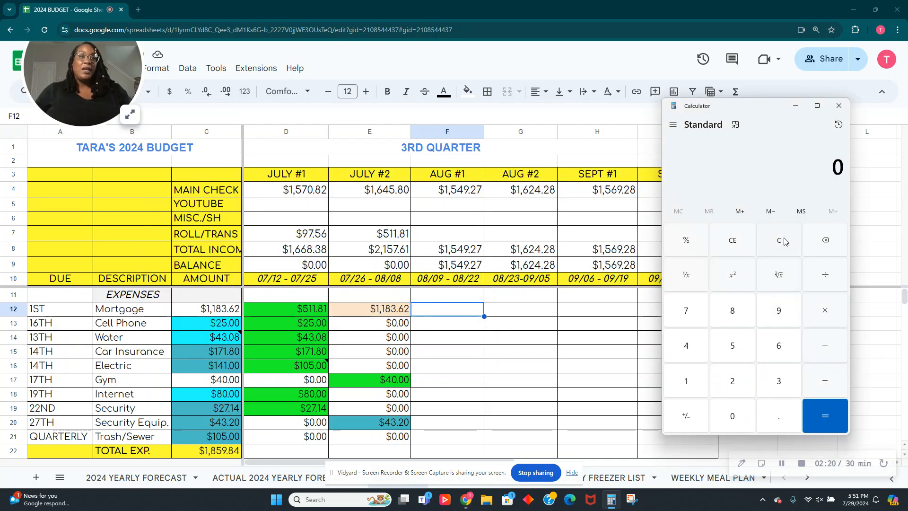
{"action": "type", "text": "118"}
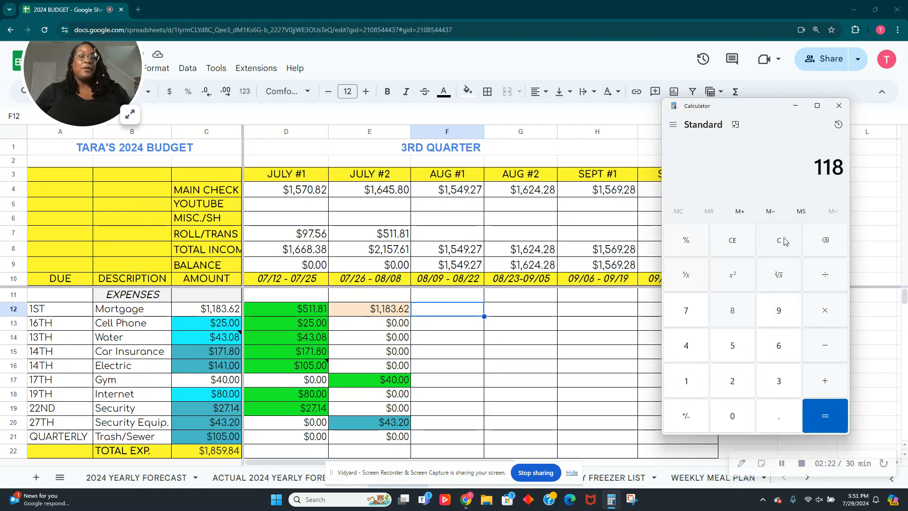
{"action": "type", "text": "3.62/2"}
{"action": "key", "text": "Return"}
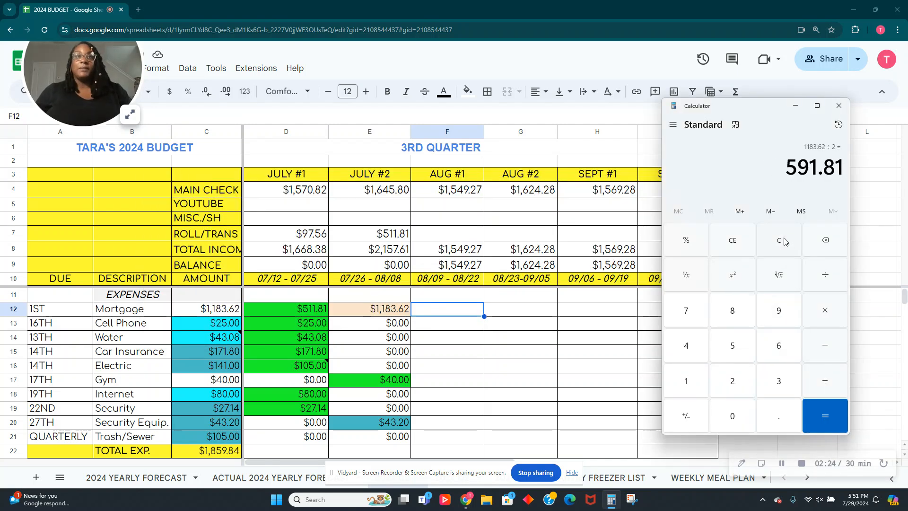
- Enter a mortgage payment of 591.81 in the budget sheet for both AUG #1 and AUG #2
{"action": "left_click", "coordinate": [464, 312]}
{"action": "type", "text": "5"}
{"action": "key", "text": "Tab"}
{"action": "type", "text": "591.8"}
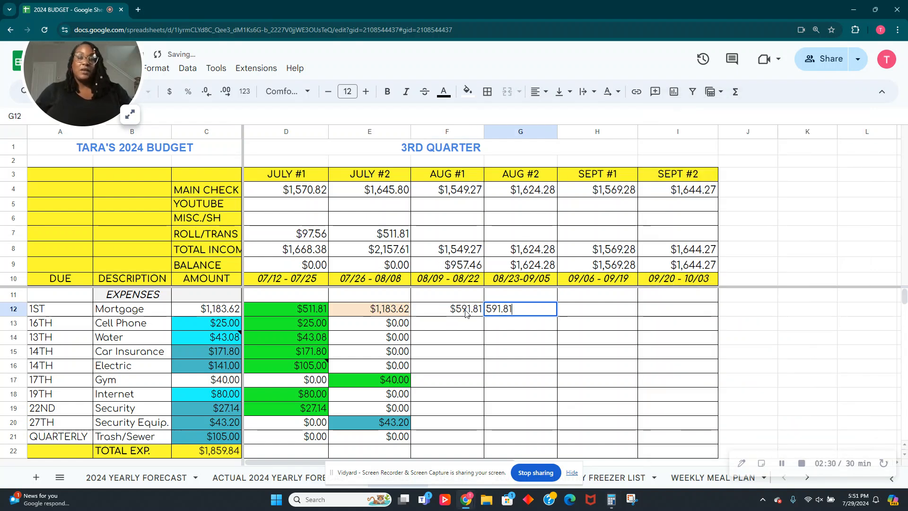
{"action": "key", "text": "Return"}
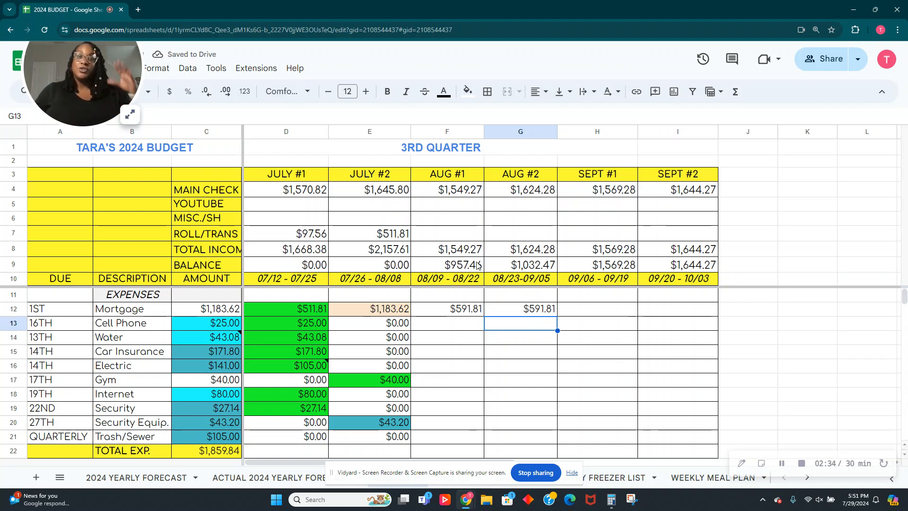
- Enter the cell phone expense as 25.00 for AUG #1 and 0 for AUG #2
{"action": "left_click", "coordinate": [460, 326]}
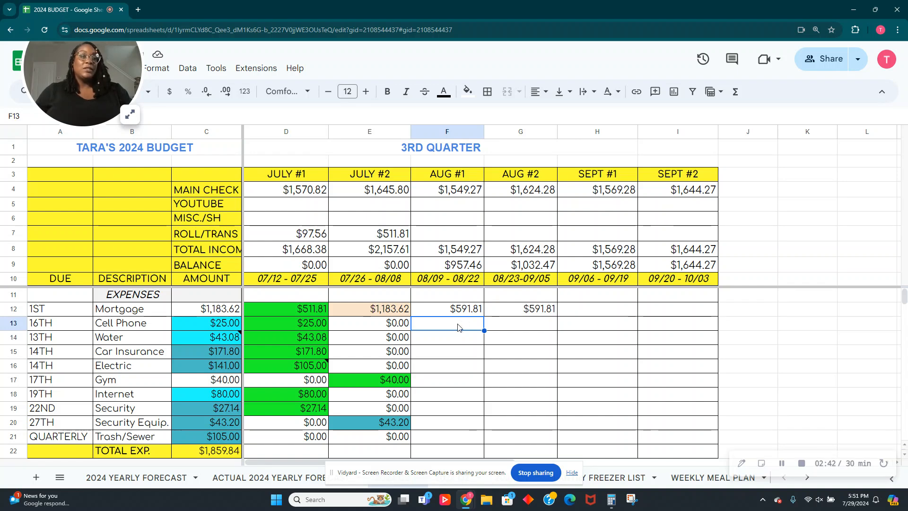
{"action": "left_click", "coordinate": [458, 283]}
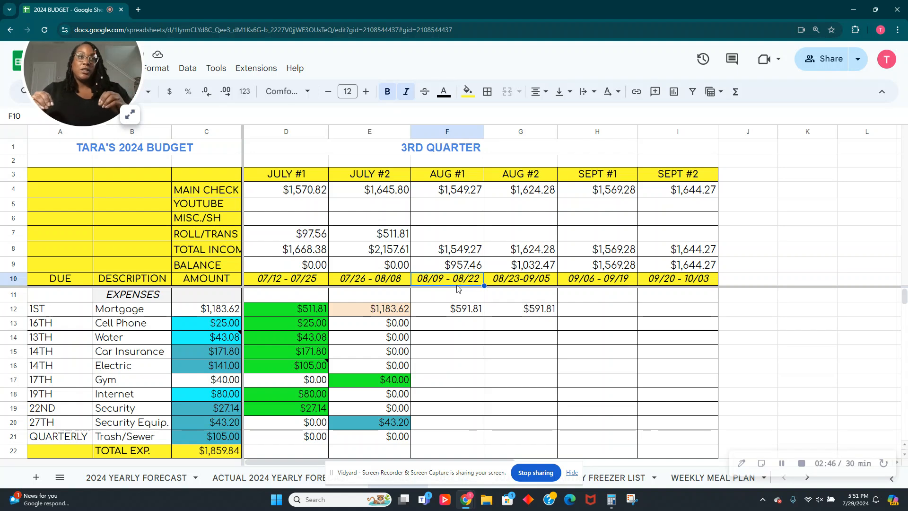
{"action": "left_click", "coordinate": [537, 284]}
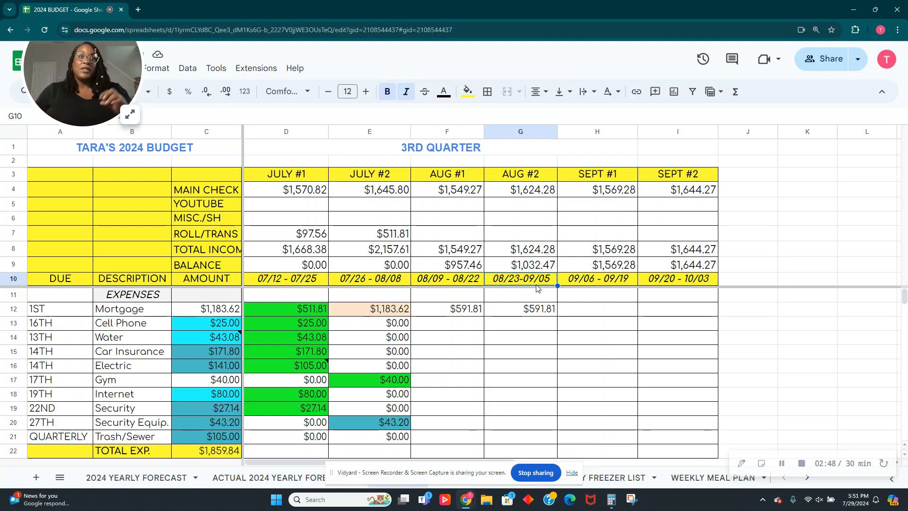
{"action": "left_click", "coordinate": [447, 284]}
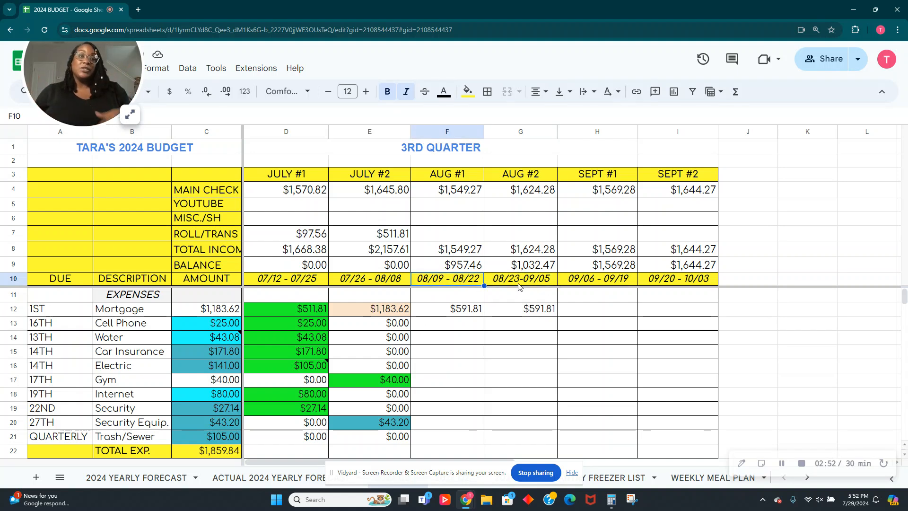
{"action": "left_click", "coordinate": [449, 326]}
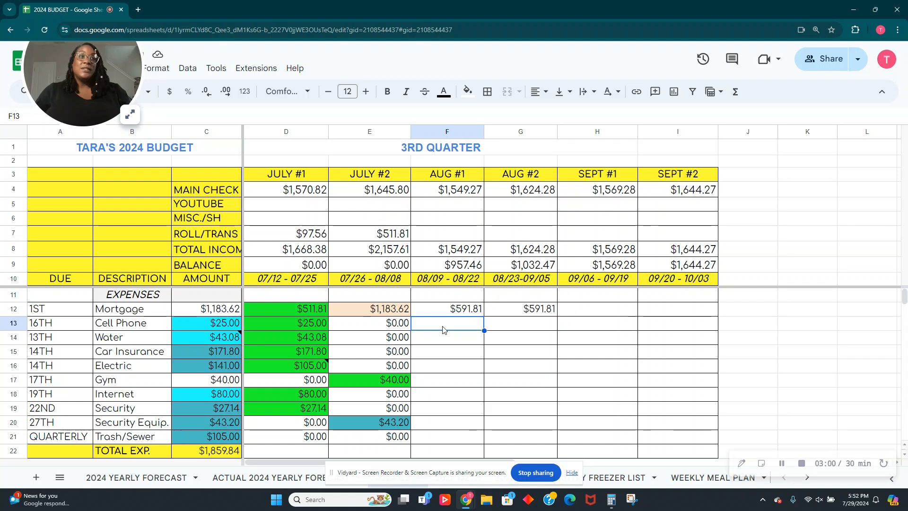
{"action": "type", "text": "25.00"}
{"action": "key", "text": "Tab"}
{"action": "type", "text": "0"}
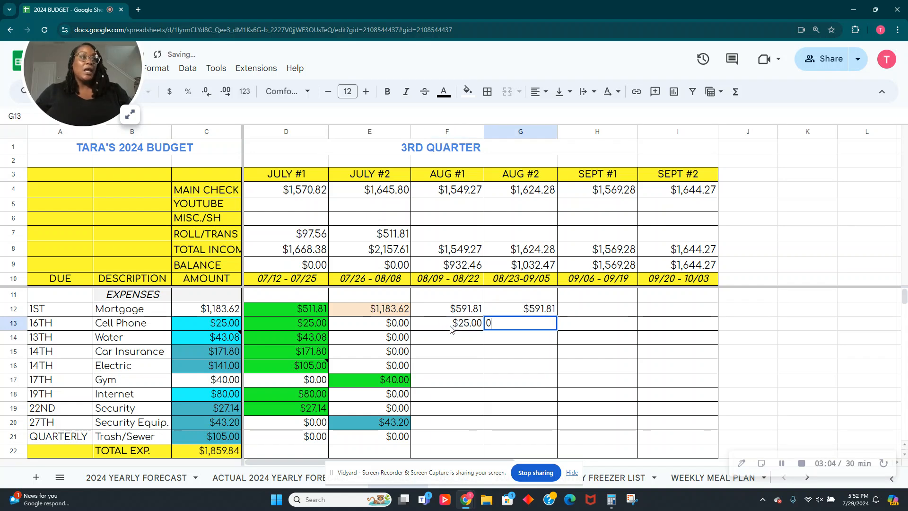
{"action": "key", "text": "Return"}
- Enter the water expense as 43.08 for AUG #1 and 0 for AUG #2
{"action": "type", "text": "43.08"}
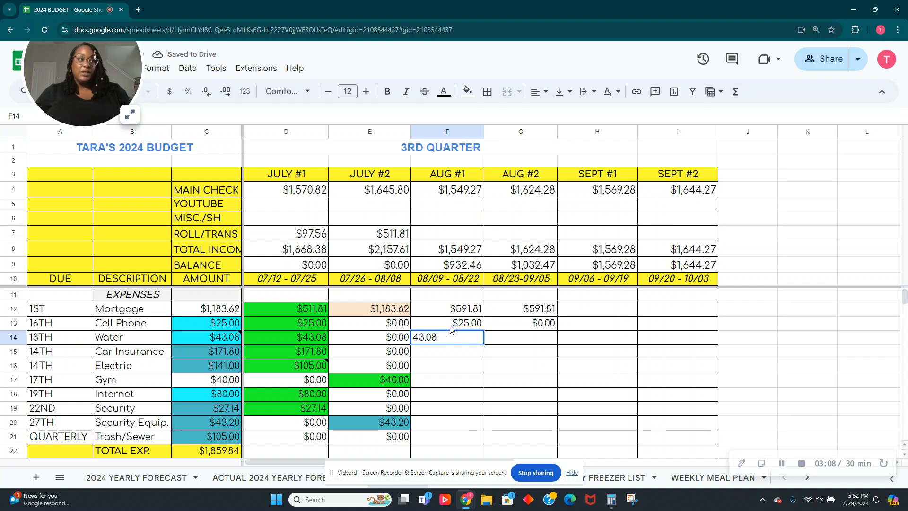
{"action": "key", "text": "Tab"}
{"action": "type", "text": "0"}
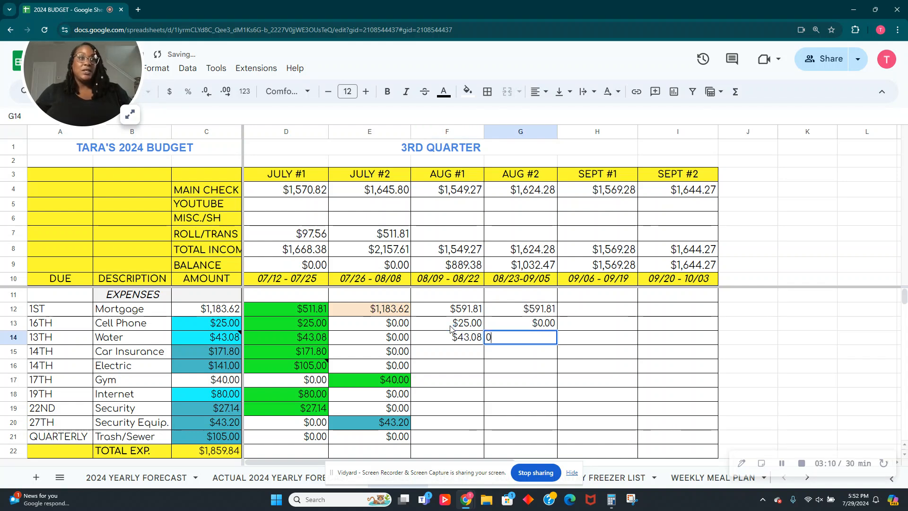
{"action": "key", "text": "shift+Tab"}
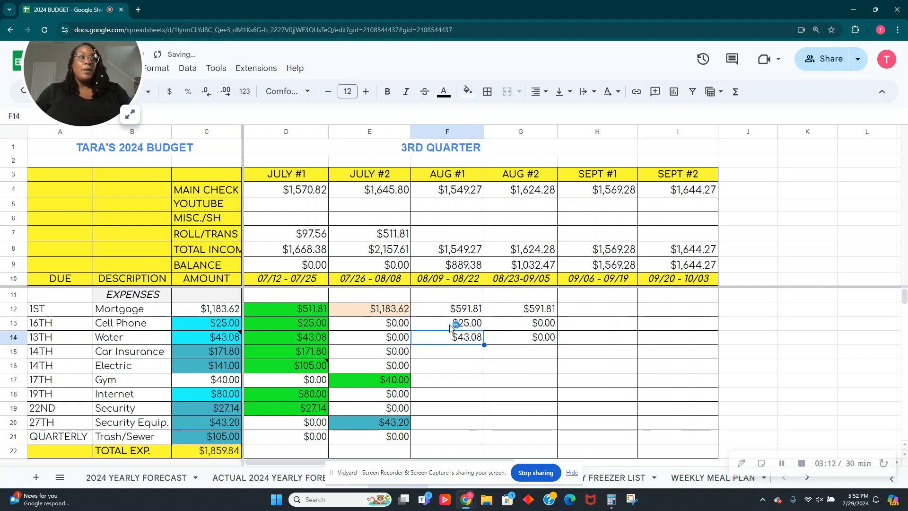
- Fill the AUG #1 cell phone amount with a light grayish cyan
{"action": "left_click", "coordinate": [455, 323]}
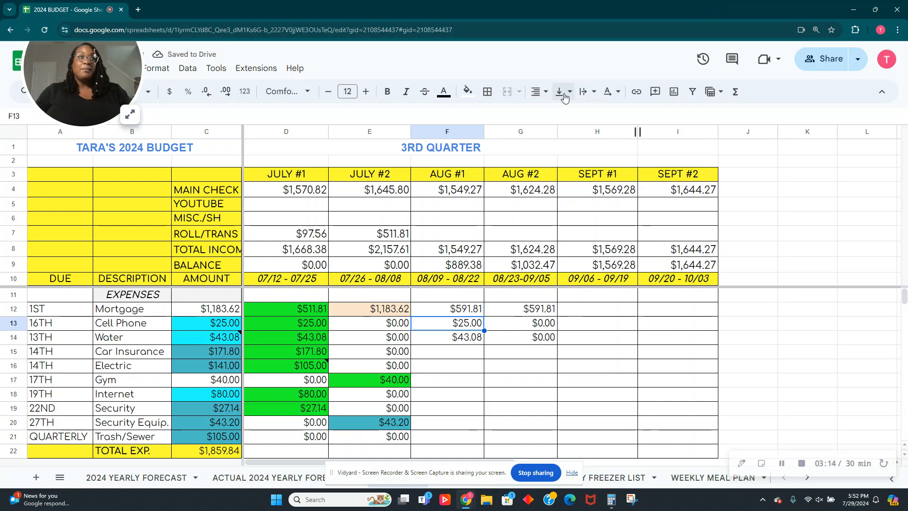
{"action": "left_click", "coordinate": [470, 91]}
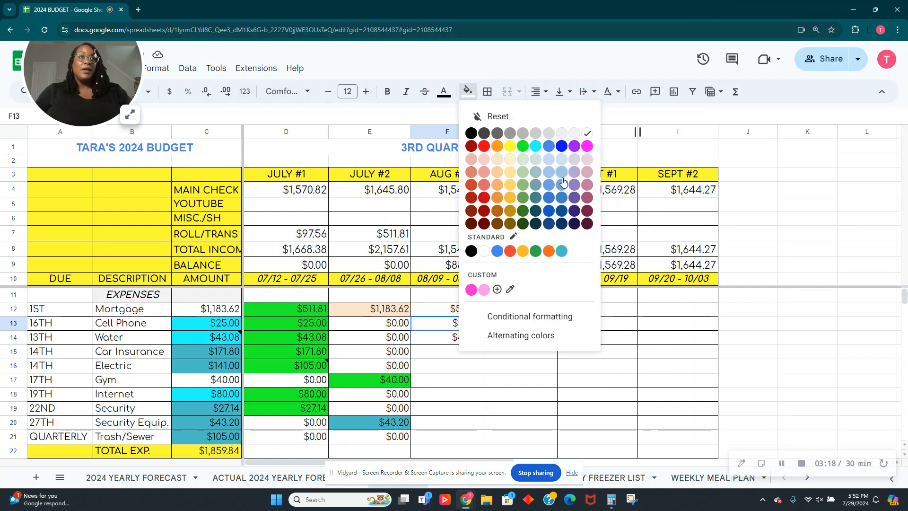
{"action": "left_click", "coordinate": [538, 173]}
{"action": "left_click", "coordinate": [468, 339]}
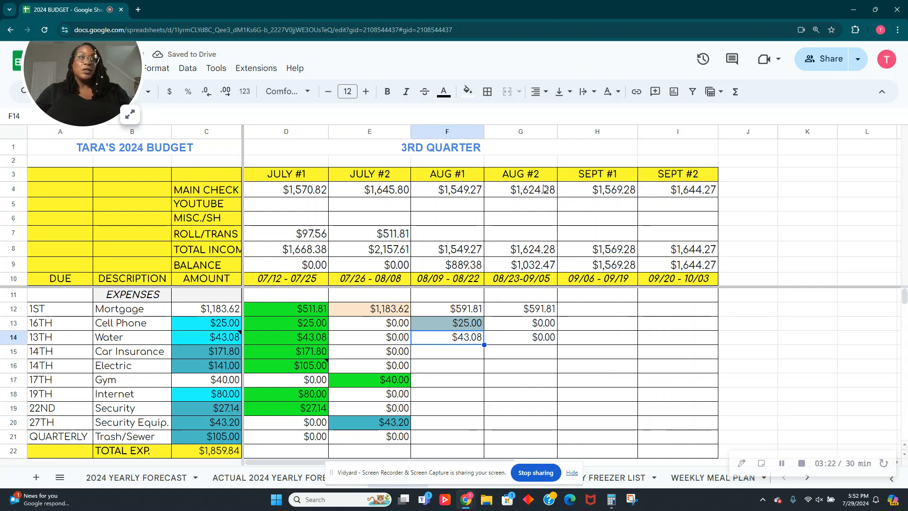
- Try a bright cyan fill on the AUG #1 cell phone amount and return it to light grayish cyan
{"action": "left_click", "coordinate": [453, 327]}
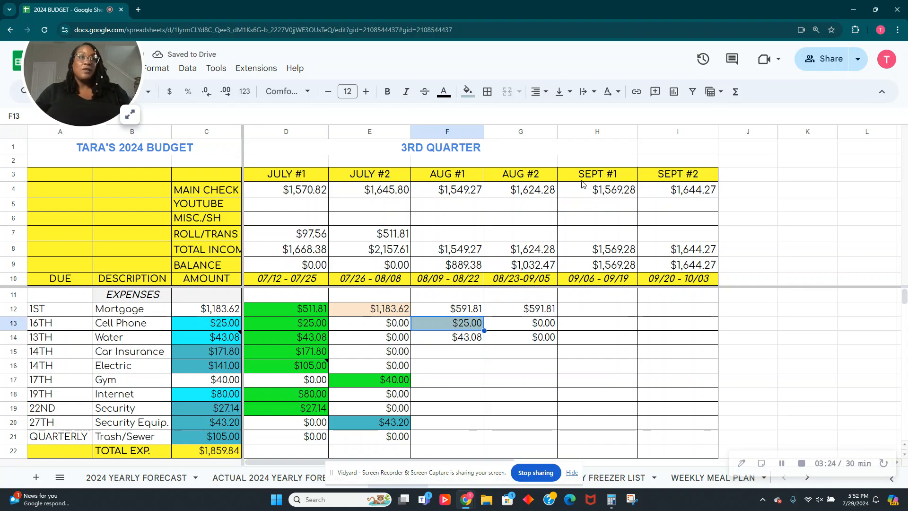
{"action": "left_click", "coordinate": [467, 91]}
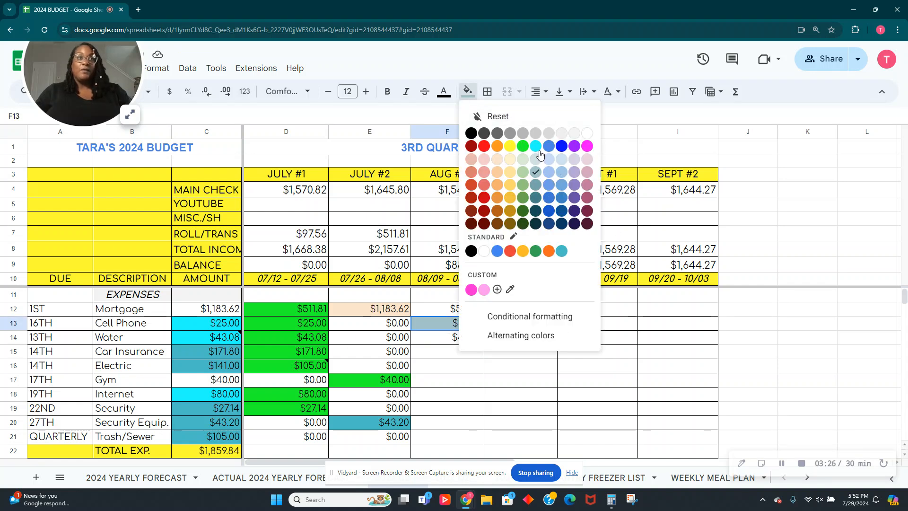
{"action": "left_click", "coordinate": [536, 146]}
{"action": "left_click", "coordinate": [467, 91]}
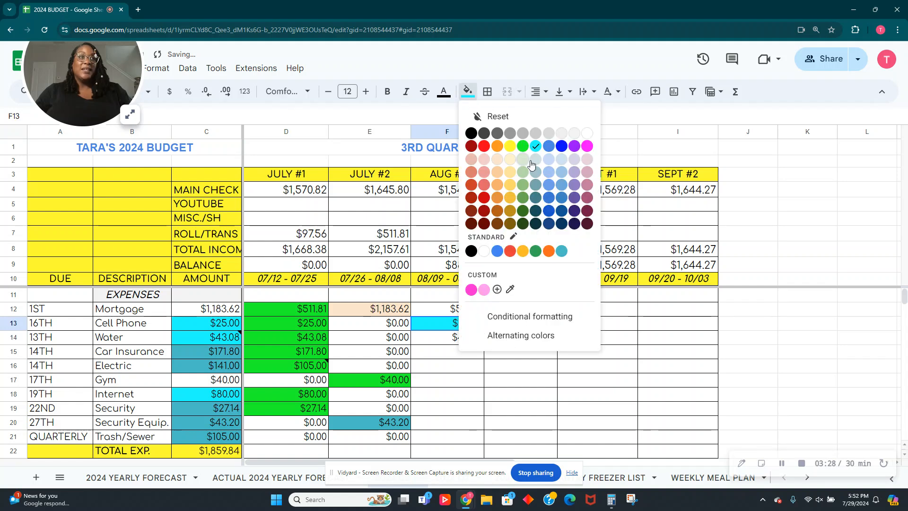
{"action": "left_click", "coordinate": [536, 172]}
{"action": "left_click", "coordinate": [461, 338]}
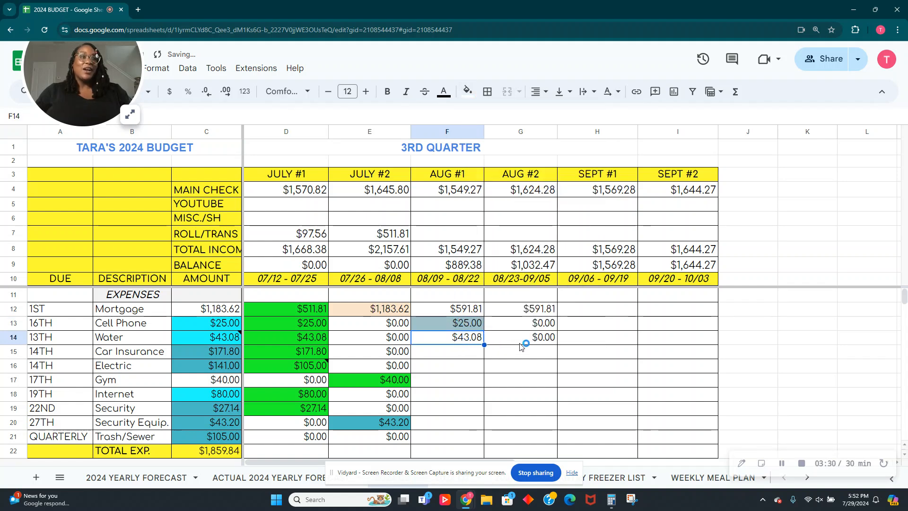
- Fill the AUG #1 water amount with bright cyan
{"action": "left_click", "coordinate": [467, 91]}
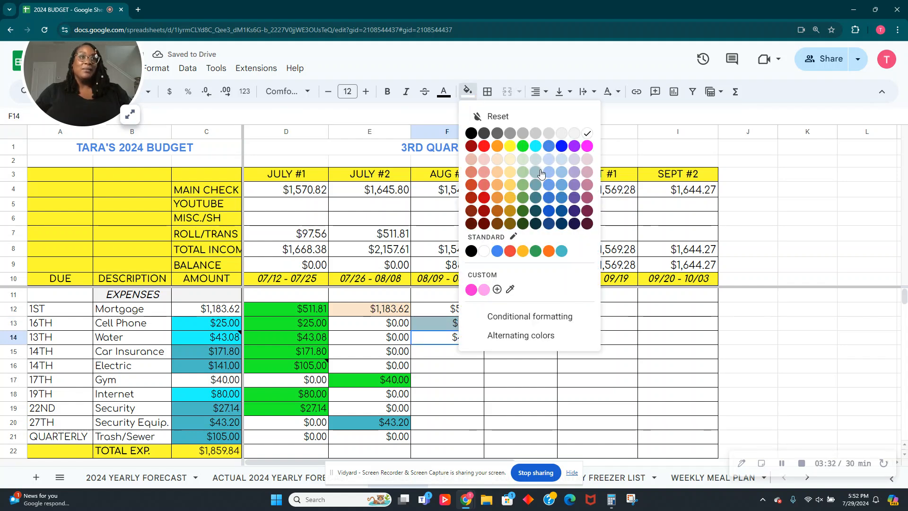
{"action": "left_click", "coordinate": [536, 148]}
- Enter the car insurance expense as 171.08 for AUG #1, filled light grayish cyan, and 0 for AUG #2
{"action": "left_click", "coordinate": [470, 355]}
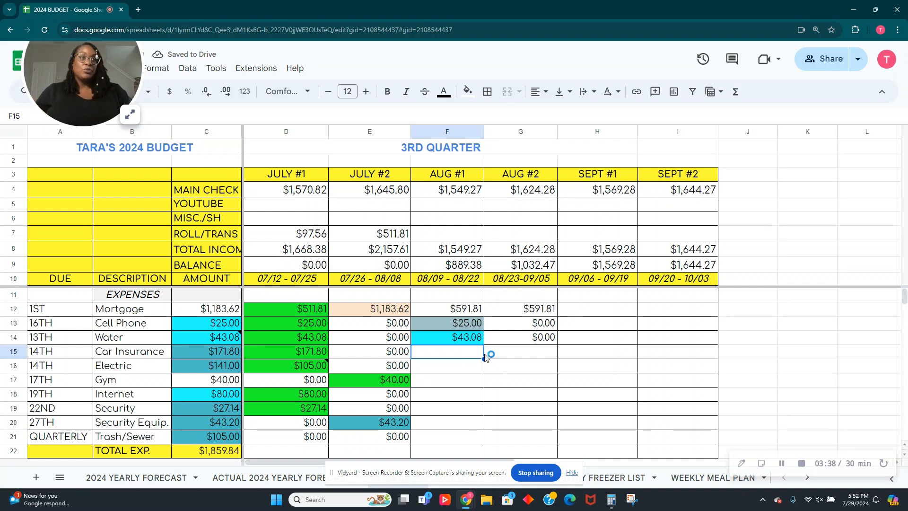
{"action": "type", "text": "171.08"}
{"action": "left_click", "coordinate": [525, 358]}
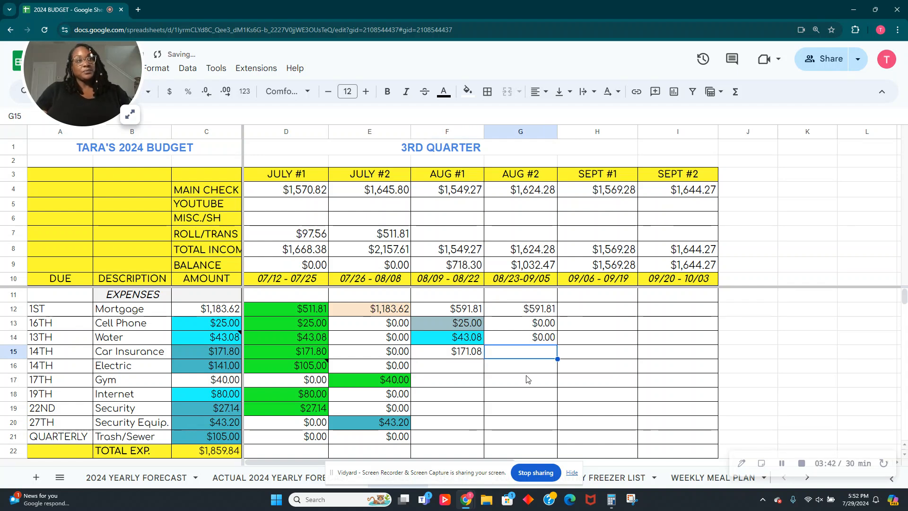
{"action": "type", "text": "0"}
{"action": "key", "text": "Left"}
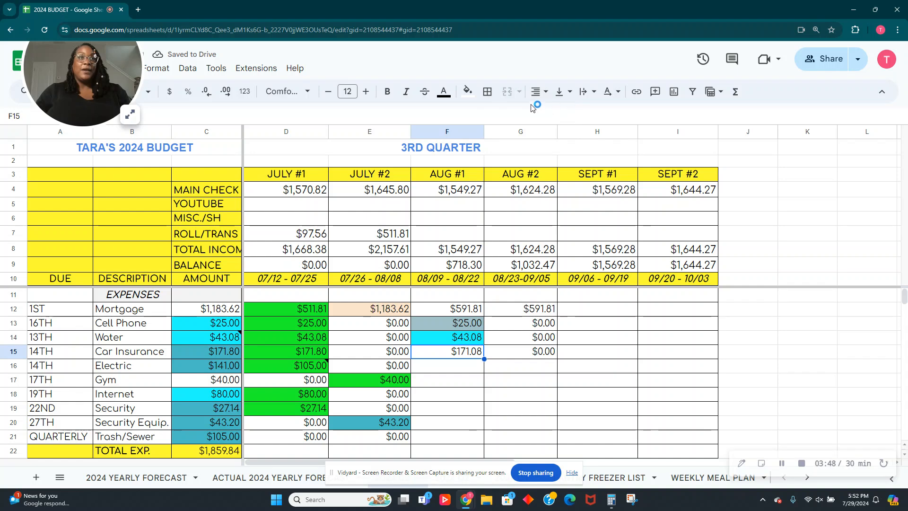
{"action": "left_click", "coordinate": [471, 96]}
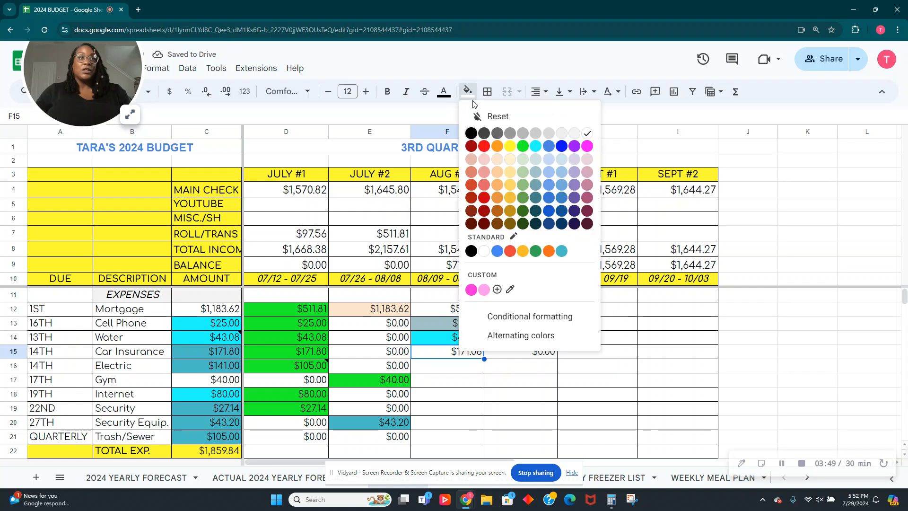
{"action": "left_click", "coordinate": [535, 179]}
- Enter the electric expense as 141.00 for AUG #1, filled light grayish cyan, and 0 for AUG #2
{"action": "key", "text": "Down"}
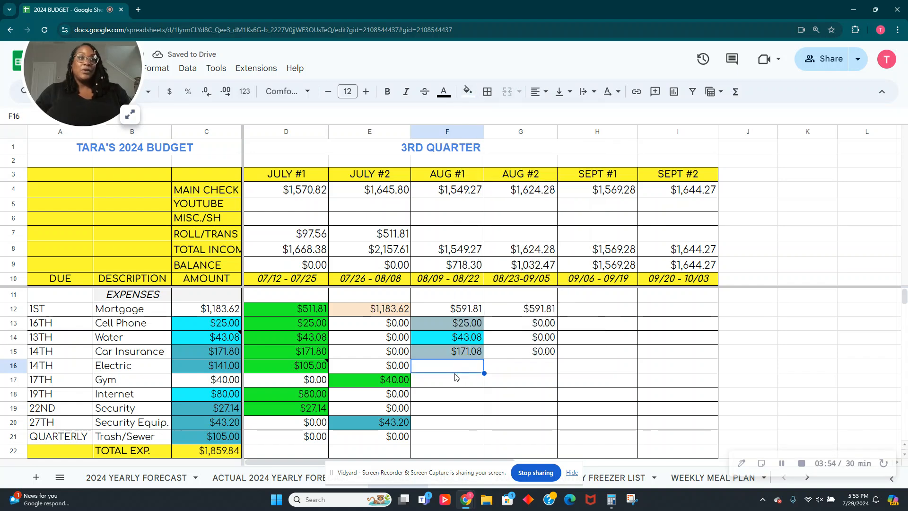
{"action": "type", "text": "141.00"}
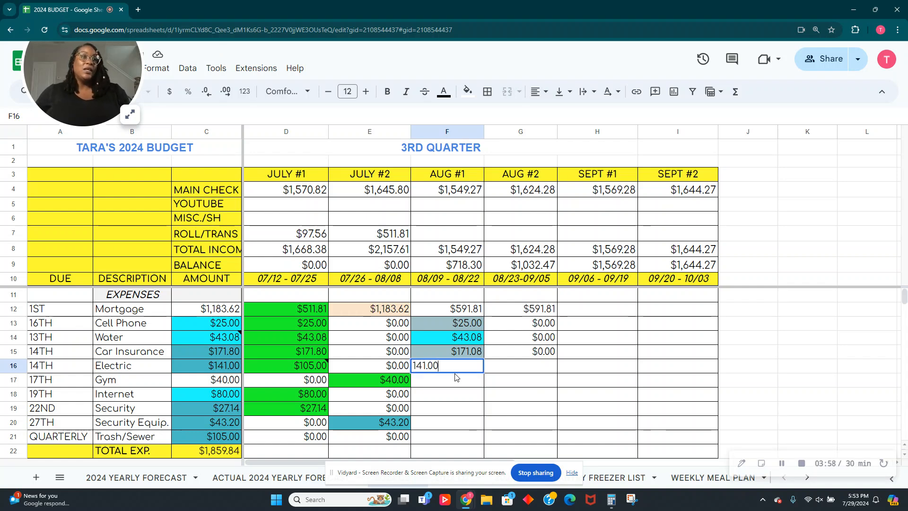
{"action": "key", "text": "Tab"}
{"action": "left_click", "coordinate": [478, 365]}
{"action": "left_click", "coordinate": [467, 91]}
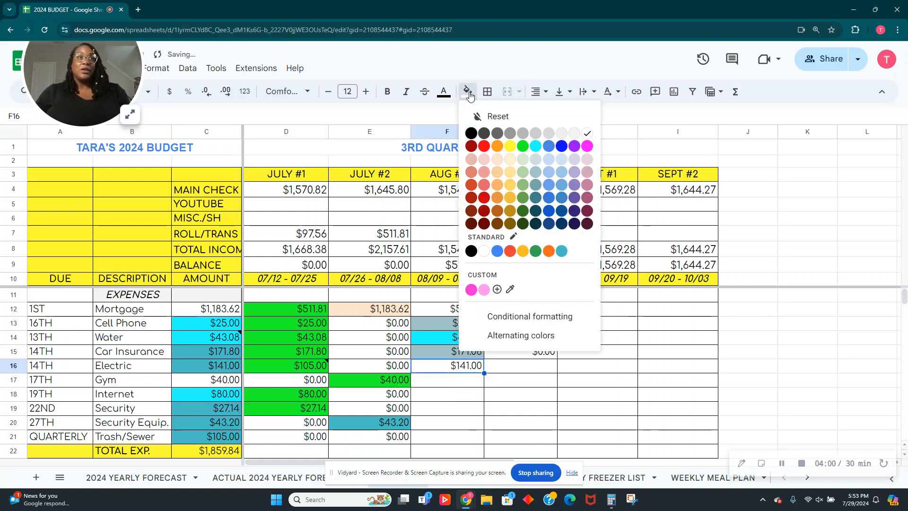
{"action": "left_click", "coordinate": [536, 176]}
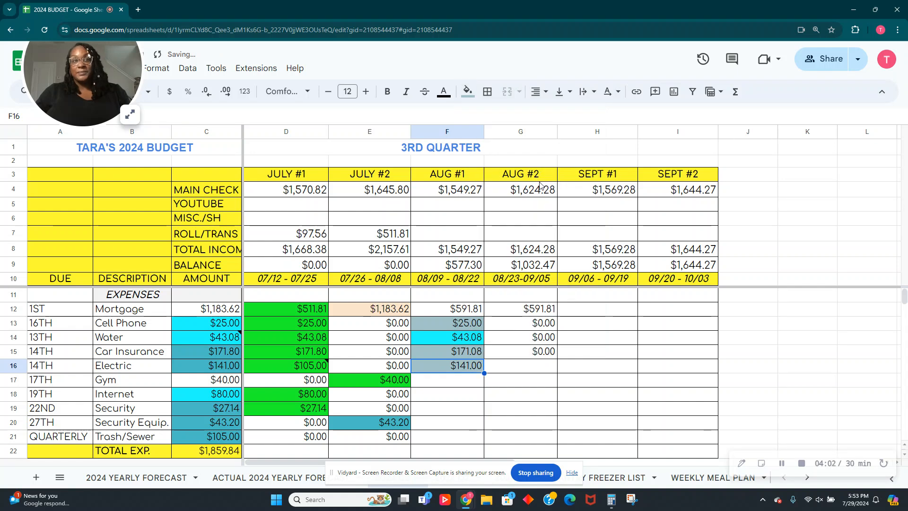
{"action": "key", "text": "Tab"}
{"action": "type", "text": "0"}
{"action": "key", "text": "Return"}
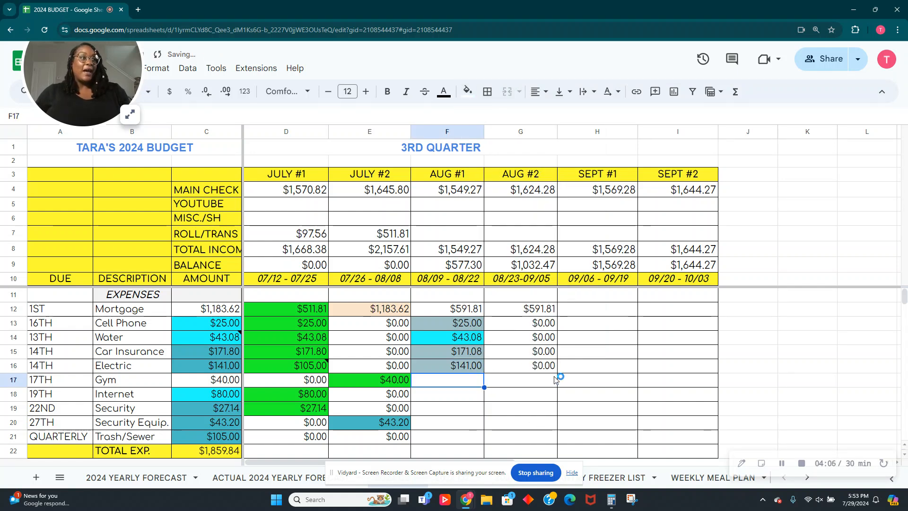
- Enter the gym expense as 0 for both AUG #1 and AUG #2
{"action": "type", "text": "0"}
{"action": "key", "text": "Tab"}
{"action": "type", "text": "0"}
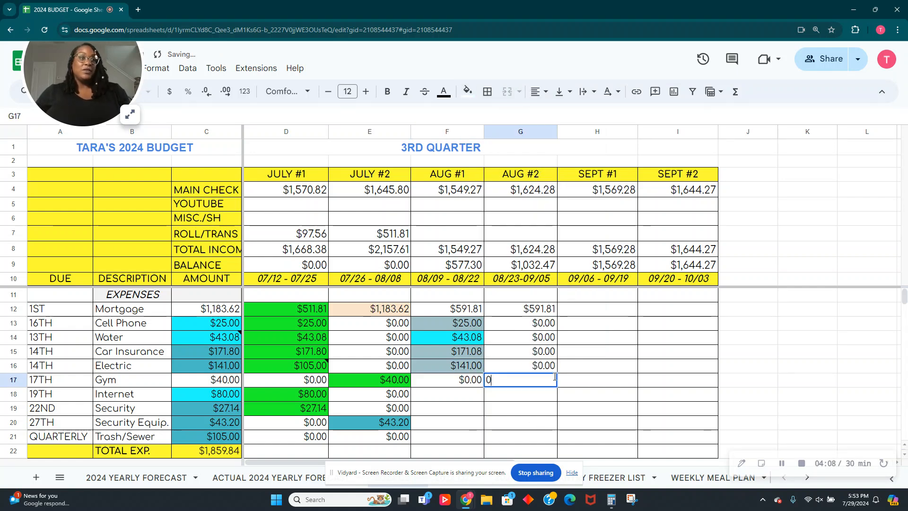
{"action": "key", "text": "Return"}
- Enter the internet expense as 80 for AUG #1, filled bright cyan, and 0 for AUG #2
{"action": "key", "text": "Left"}
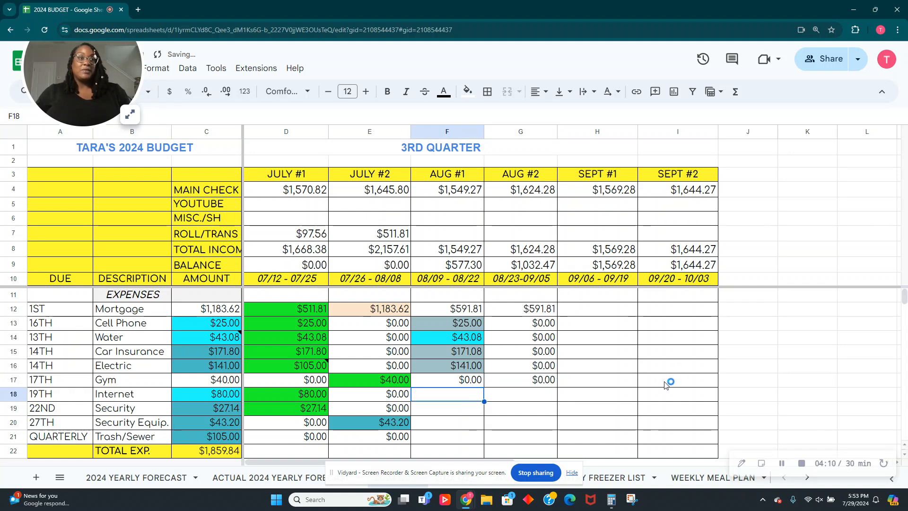
{"action": "scroll", "coordinate": [552, 374], "scroll_direction": "down", "scroll_amount": 1}
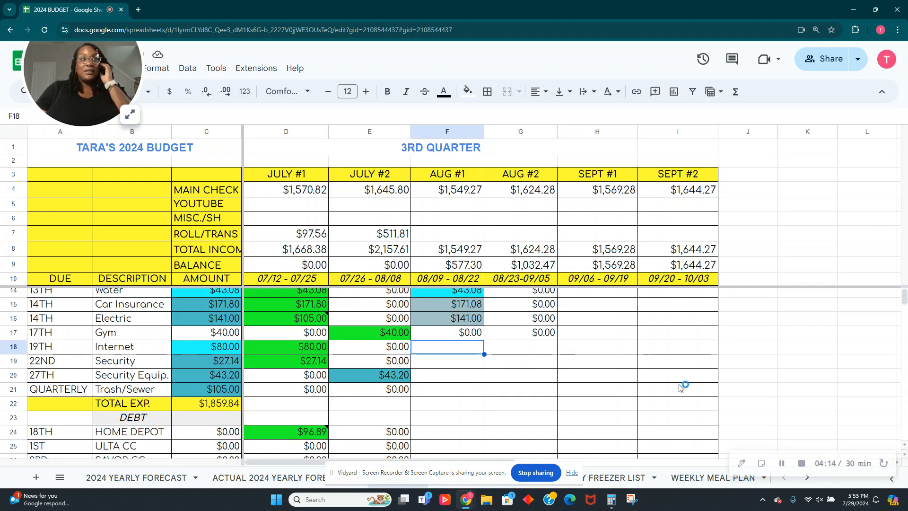
{"action": "type", "text": "80"}
{"action": "key", "text": "Tab"}
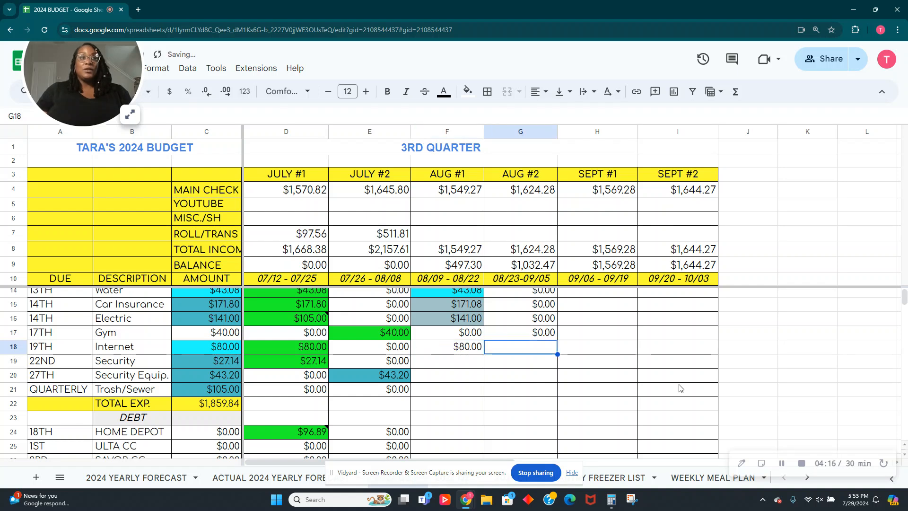
{"action": "left_click", "coordinate": [452, 346]}
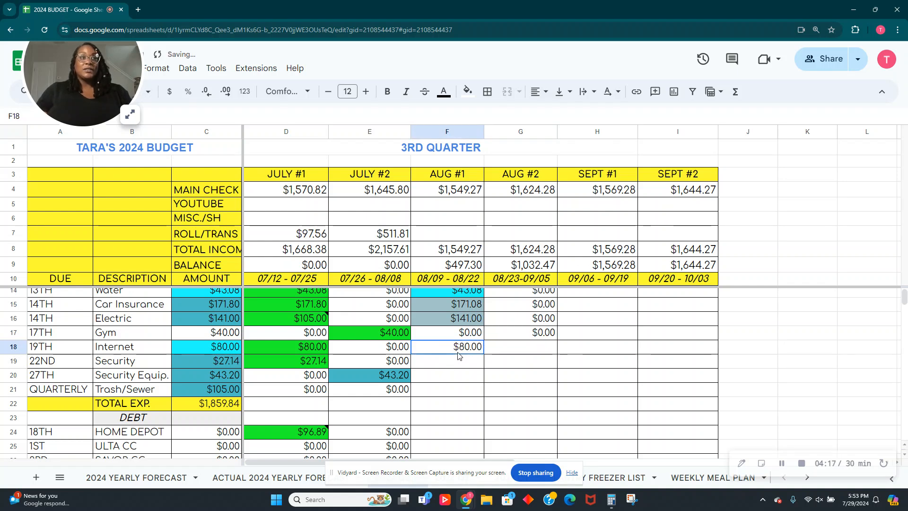
{"action": "left_click", "coordinate": [467, 91]}
{"action": "left_click", "coordinate": [536, 146]}
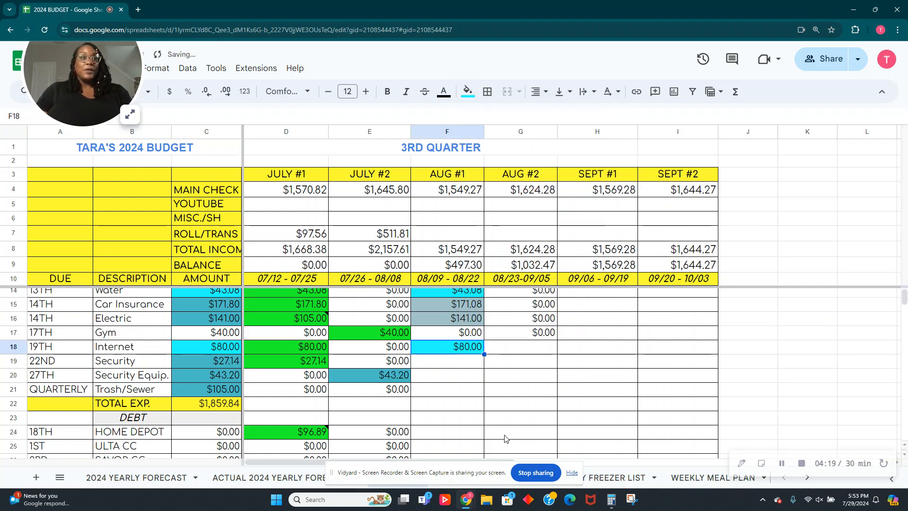
{"action": "left_click", "coordinate": [537, 350]}
{"action": "type", "text": "0"}
{"action": "key", "text": "Return"}
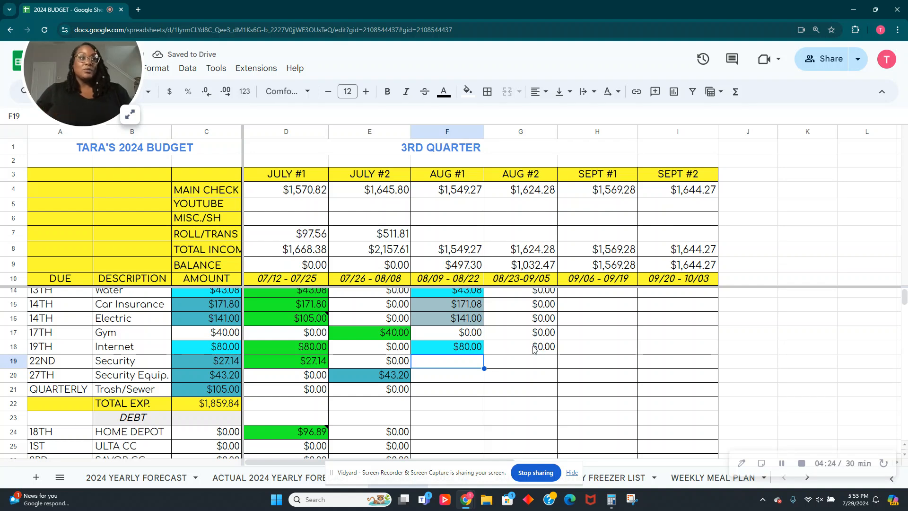
- Enter the security expense as 27.14 for AUG #1, filled light grayish cyan, and 0 for AUG #2
{"action": "key", "text": "Down"}
{"action": "key", "text": "Up"}
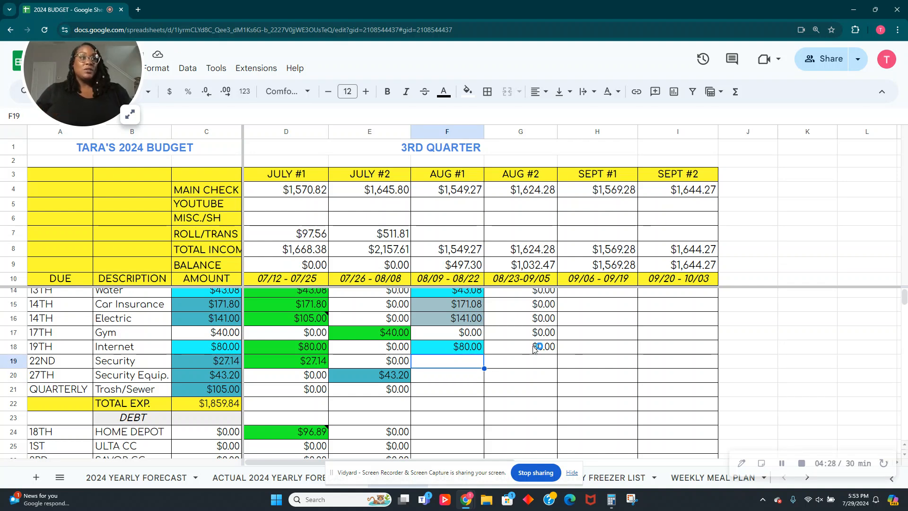
{"action": "type", "text": "27.14"}
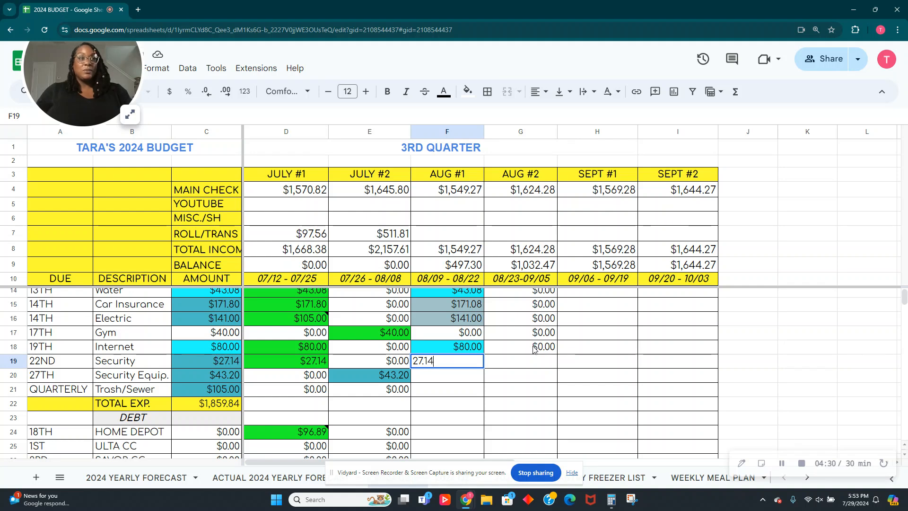
{"action": "key", "text": "Right"}
{"action": "key", "text": "Left"}
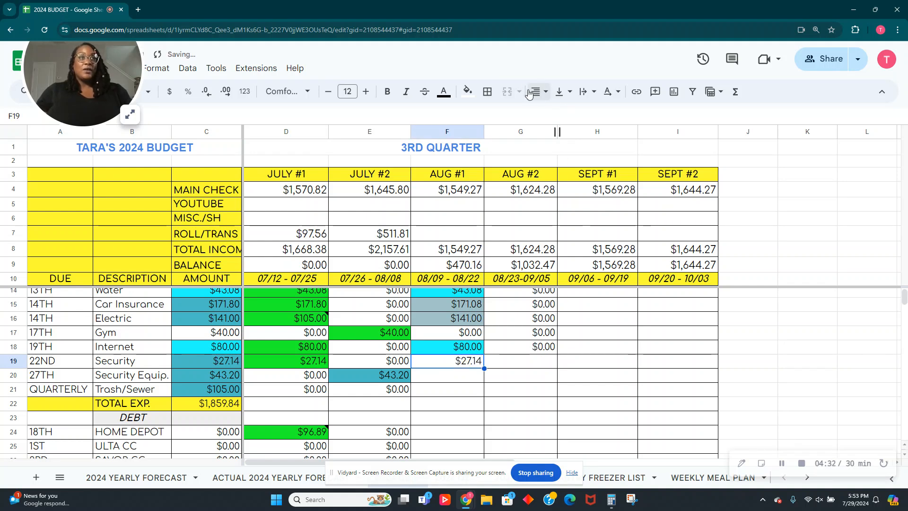
{"action": "left_click", "coordinate": [468, 91]}
{"action": "left_click", "coordinate": [535, 188]}
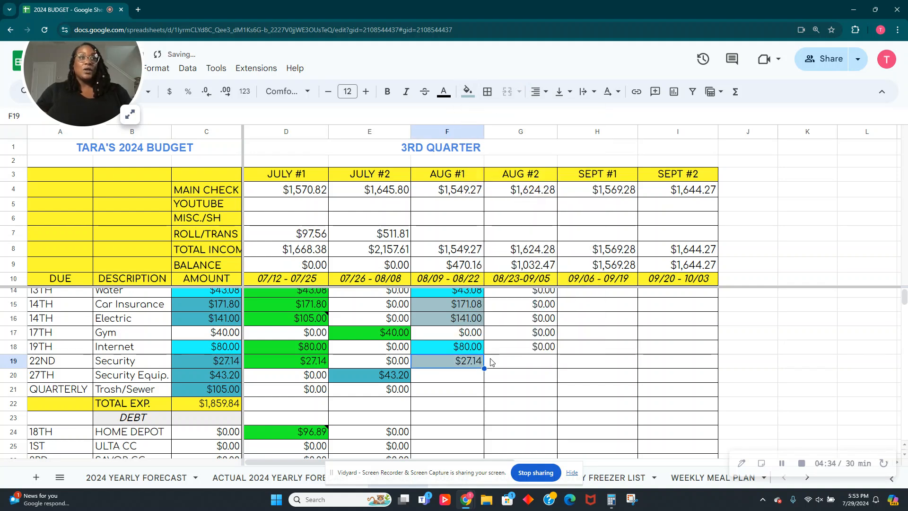
{"action": "left_click", "coordinate": [533, 356]}
{"action": "type", "text": "0"}
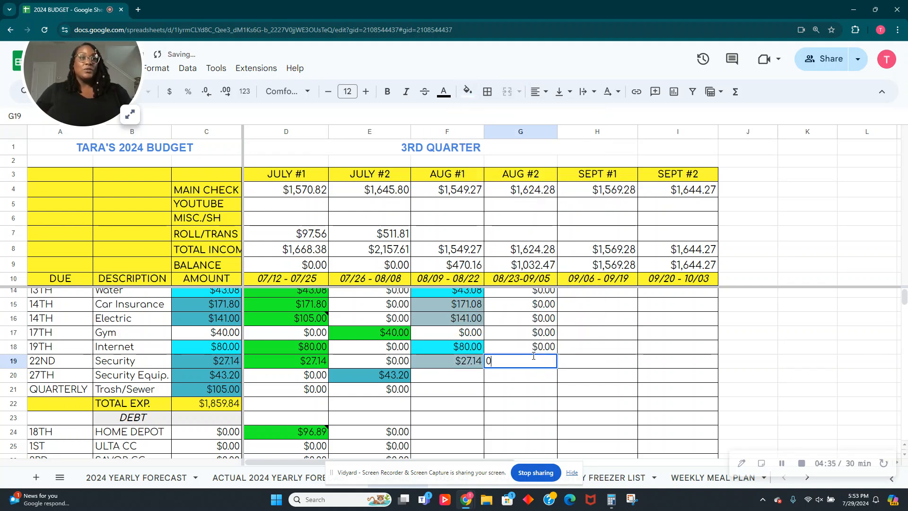
{"action": "key", "text": "Return"}
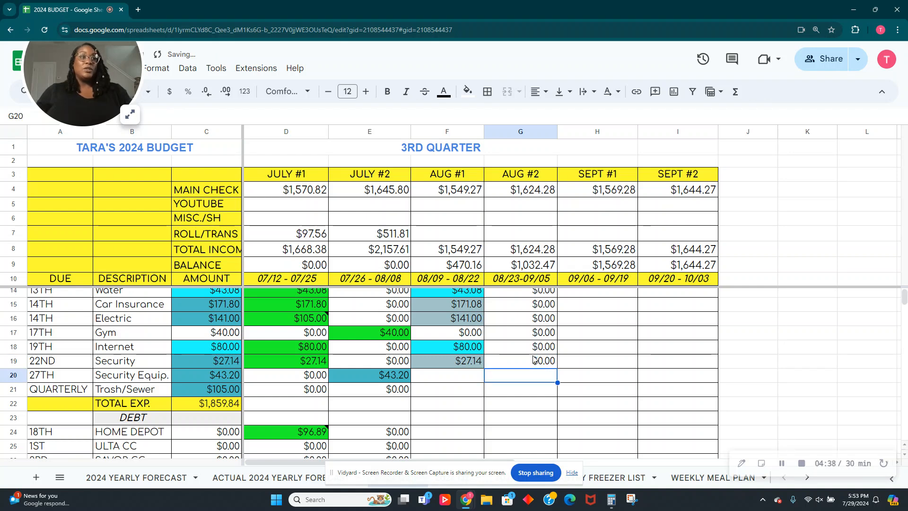
- Enter the security equipment expense as 43.20 for AUG #2, filled light grayish cyan, and 0 for AUG #1
{"action": "type", "text": "43.20"}
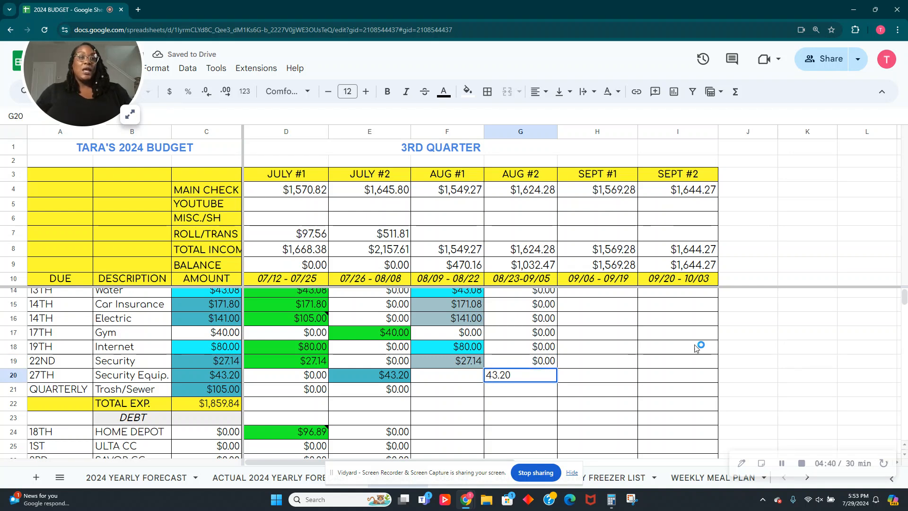
{"action": "left_click", "coordinate": [587, 376]}
{"action": "left_click", "coordinate": [470, 379]}
{"action": "type", "text": "0"}
{"action": "key", "text": "Tab"}
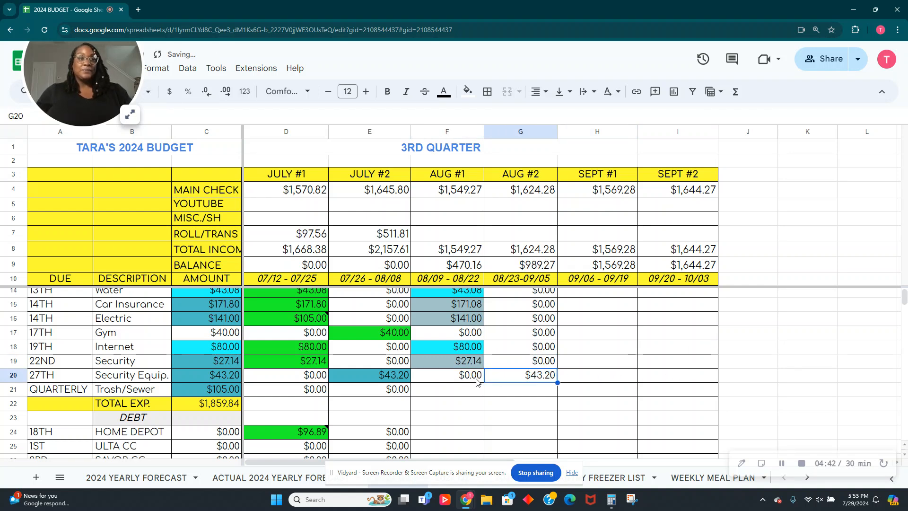
{"action": "left_click", "coordinate": [467, 91]}
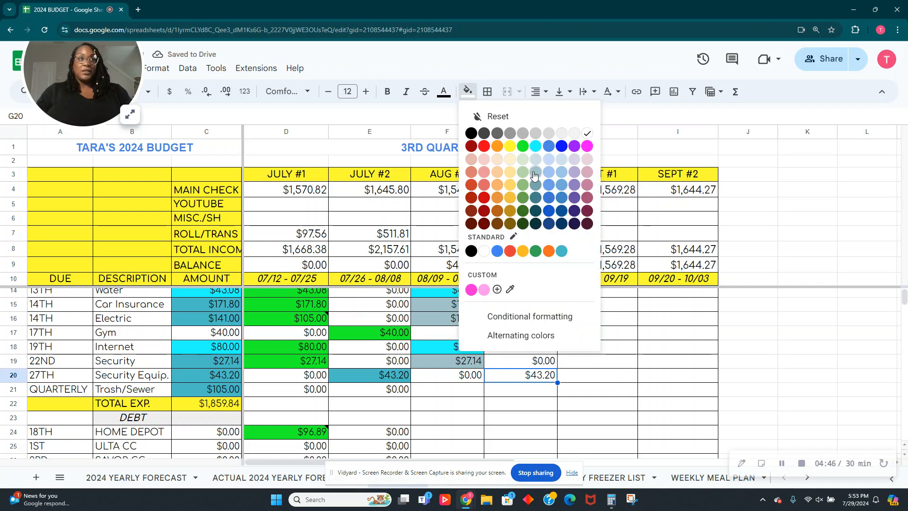
{"action": "left_click", "coordinate": [534, 169]}
- Try a paler cyan fill on the AUG #2 security equipment amount and return it to light grayish cyan
{"action": "scroll", "coordinate": [504, 411], "scroll_direction": "down", "scroll_amount": 2}
{"action": "left_click", "coordinate": [502, 400]}
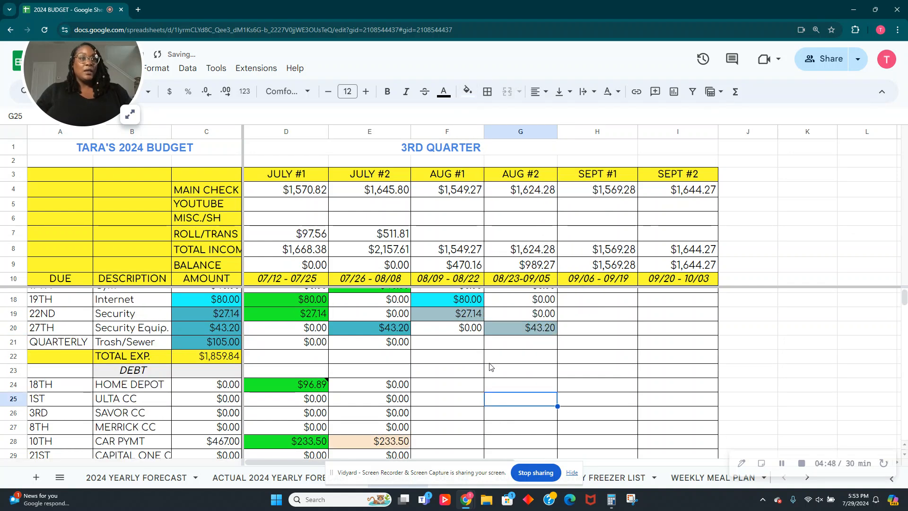
{"action": "scroll", "coordinate": [492, 367], "scroll_direction": "up", "scroll_amount": 3}
{"action": "left_click", "coordinate": [528, 424]}
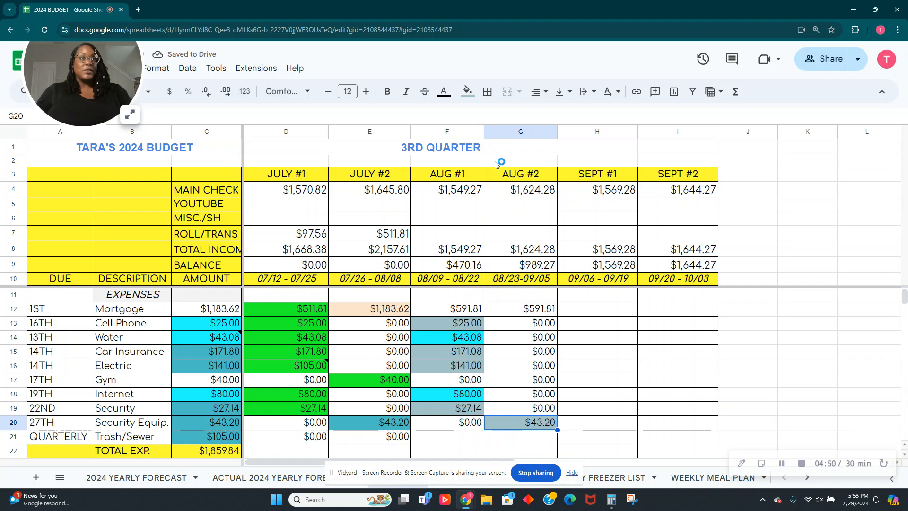
{"action": "left_click", "coordinate": [467, 91]}
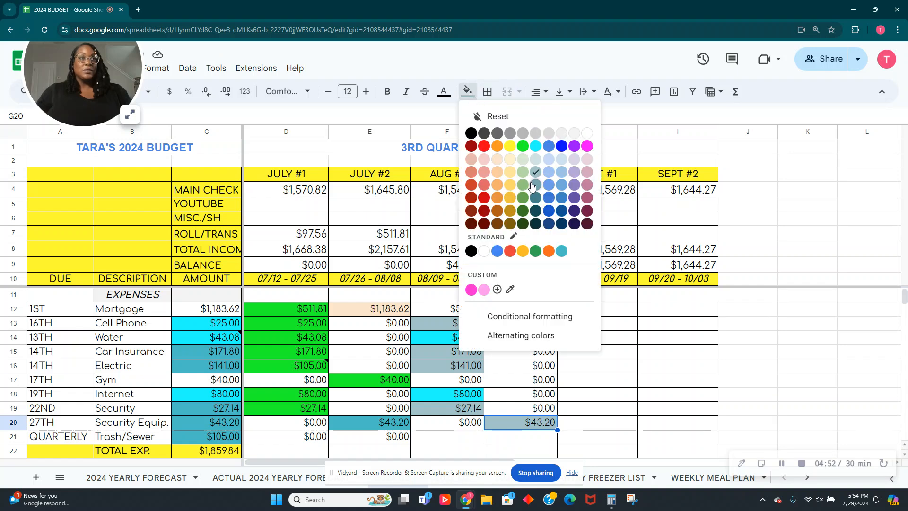
{"action": "left_click", "coordinate": [534, 159]}
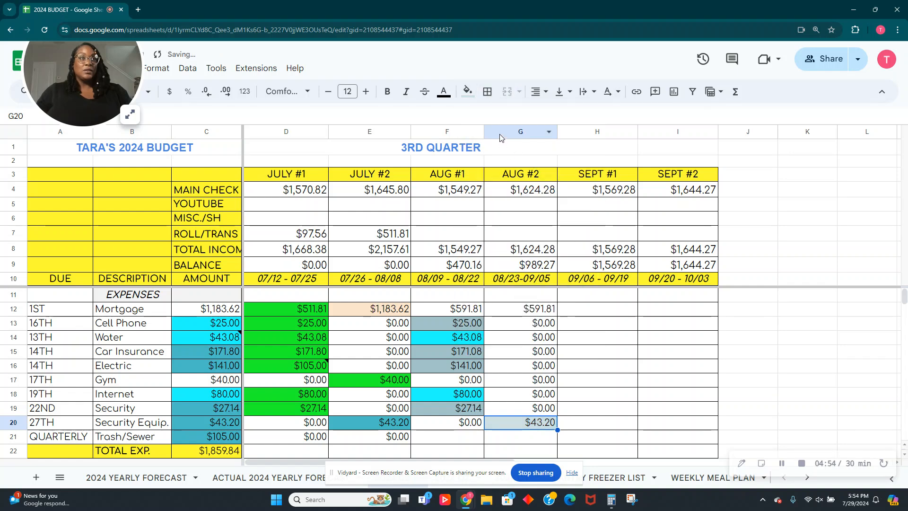
{"action": "left_click", "coordinate": [467, 91]}
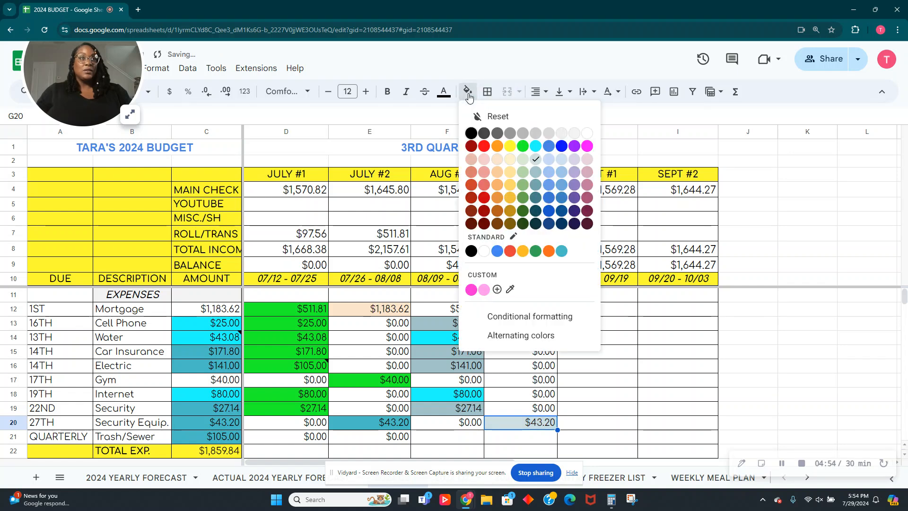
{"action": "left_click", "coordinate": [537, 179]}
- View the ACTUAL 2024 YEARLY FORECAST sheet, uncover the sheet tabs, and return to the AUG #2 trash/sewer cell on the 2024 Q3 sheet
{"action": "left_click", "coordinate": [709, 477]}
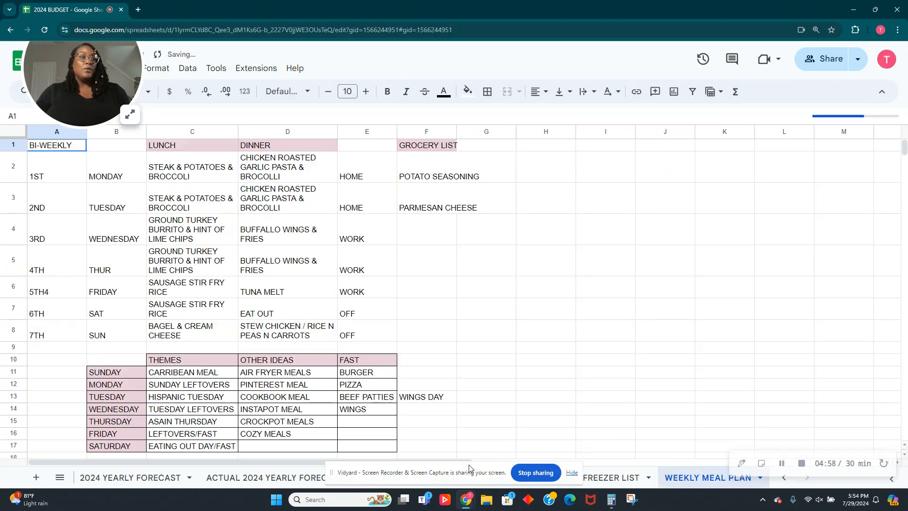
{"action": "left_click", "coordinate": [267, 479]}
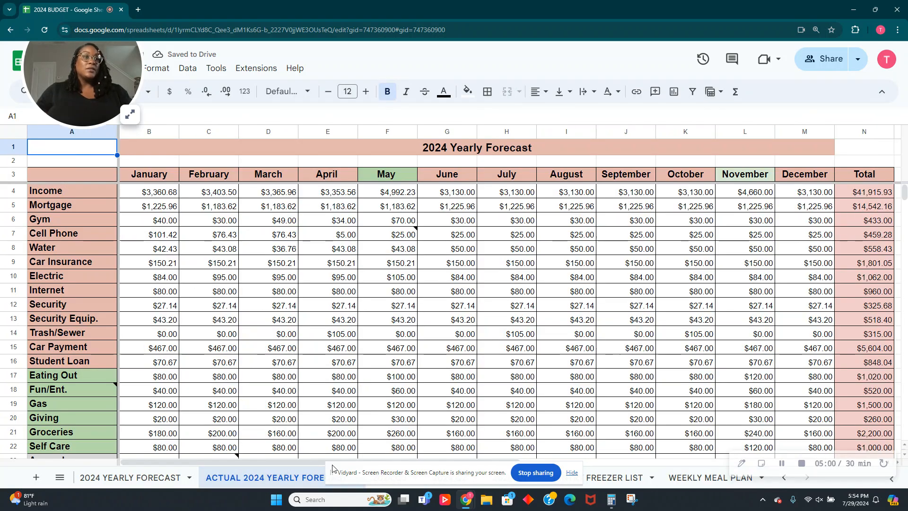
{"action": "left_click_drag", "start_coordinate": [395, 472], "coordinate": [783, 277]}
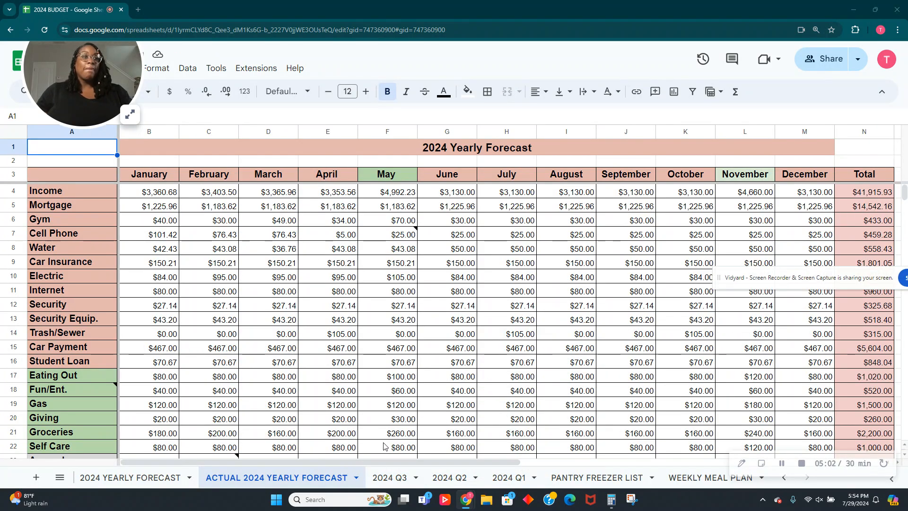
{"action": "left_click", "coordinate": [391, 479]}
{"action": "left_click", "coordinate": [511, 435]}
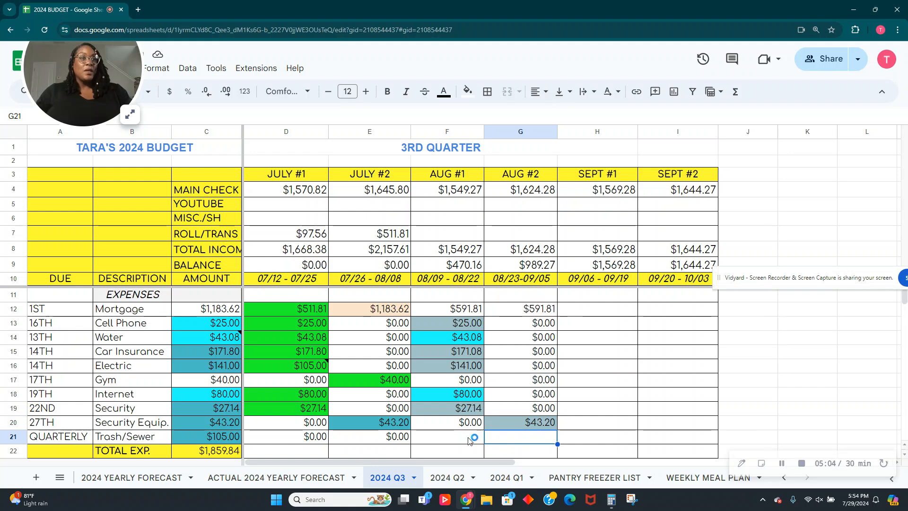
- Enter 0 for the trash/sewer expense in both AUG #1 and AUG #2
{"action": "left_click", "coordinate": [457, 438]}
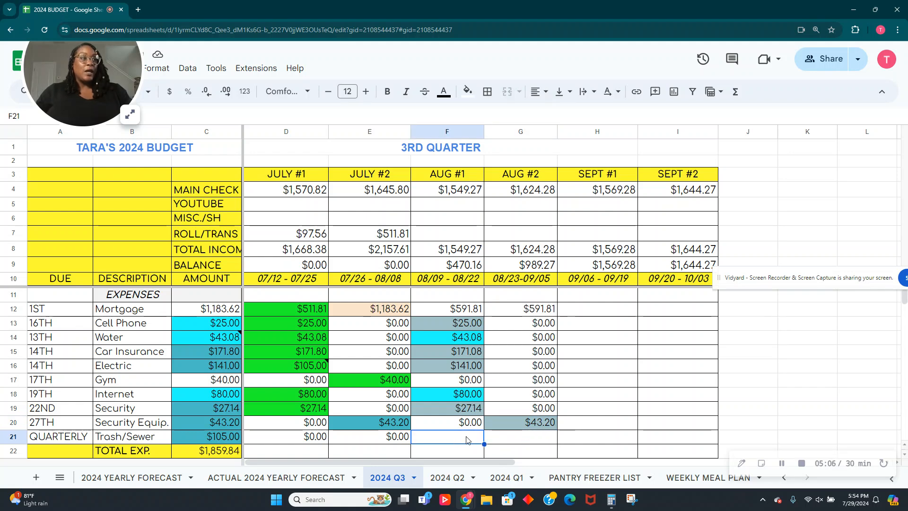
{"action": "type", "text": "0"}
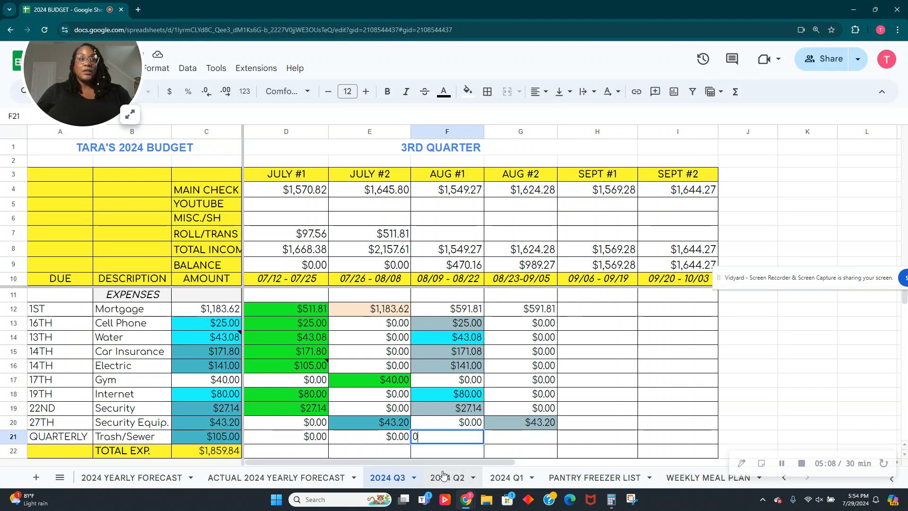
{"action": "key", "text": "Tab"}
{"action": "type", "text": "0"}
{"action": "key", "text": "Return"}
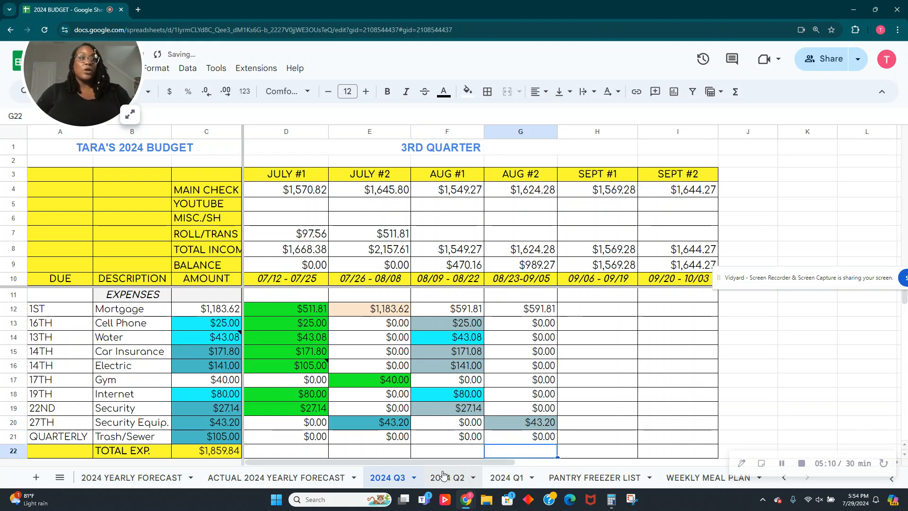
- Enter 0 for the HOME DEPOT and ULTA CC debts in both AUG #1 and AUG #2
{"action": "scroll", "coordinate": [448, 429], "scroll_direction": "down", "scroll_amount": 2}
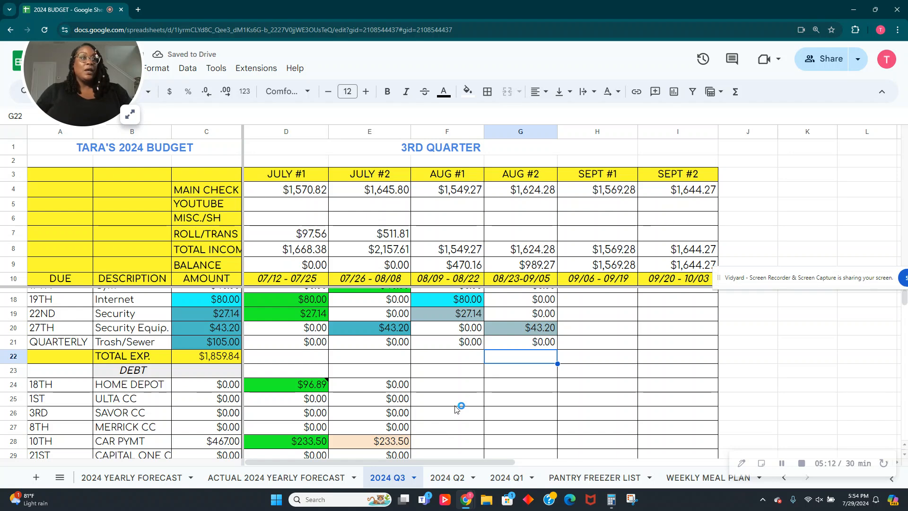
{"action": "scroll", "coordinate": [450, 399], "scroll_direction": "down", "scroll_amount": 1}
{"action": "left_click", "coordinate": [467, 329]}
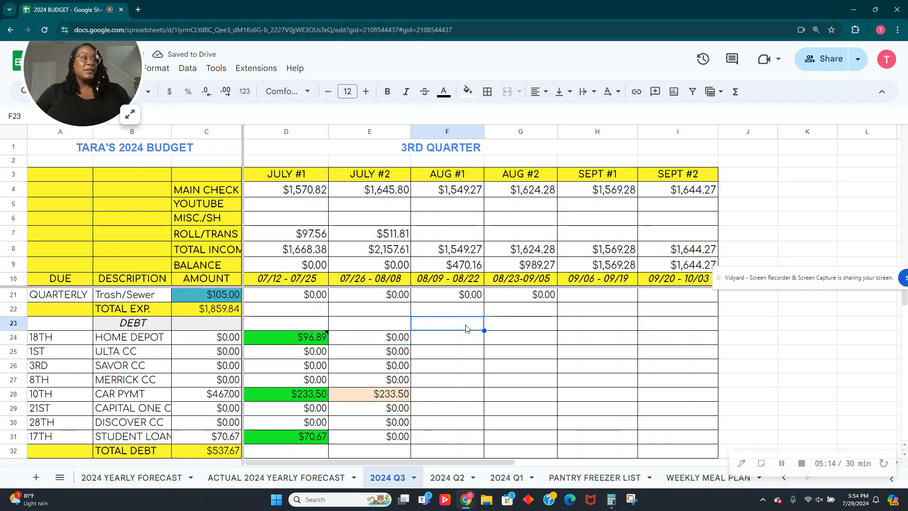
{"action": "key", "text": "Down"}
{"action": "key", "text": "Right"}
{"action": "key", "text": "Left"}
{"action": "type", "text": "0"}
{"action": "key", "text": "Right"}
{"action": "type", "text": "0"}
{"action": "key", "text": "Down"}
{"action": "key", "text": "Left"}
{"action": "type", "text": "0"}
{"action": "key", "text": "Right"}
{"action": "type", "text": "0"}
- Enter 0 for the SAVOR CC and MERRICK CC debts in both AUG #1 and AUG #2
{"action": "key", "text": "Down"}
{"action": "key", "text": "Left"}
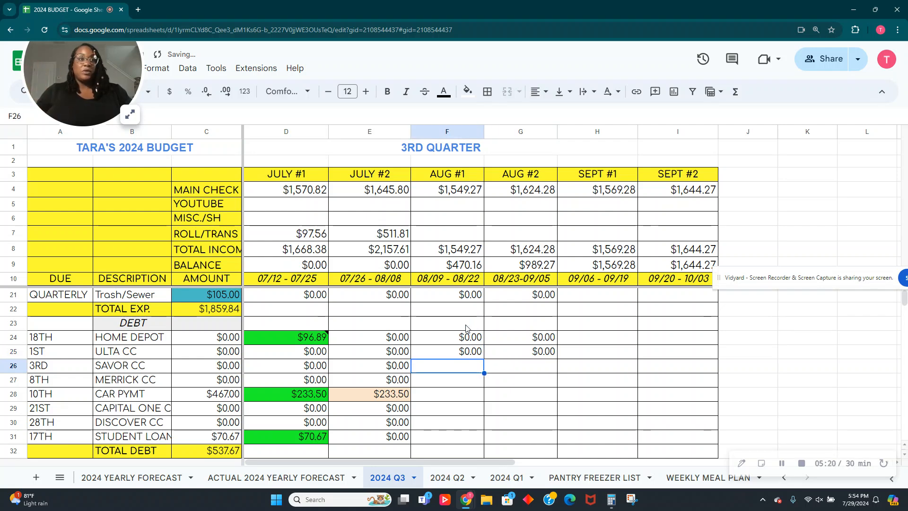
{"action": "type", "text": "0"}
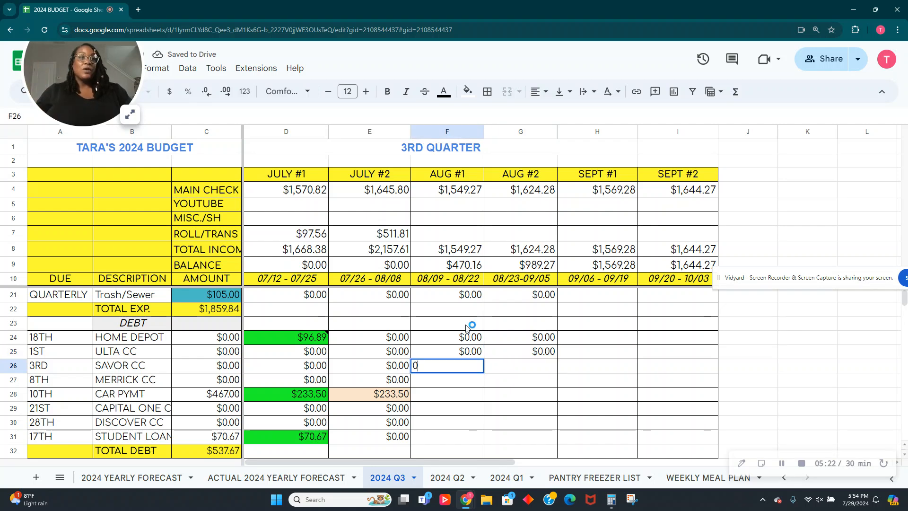
{"action": "key", "text": "Right"}
{"action": "type", "text": "0"}
{"action": "key", "text": "Return"}
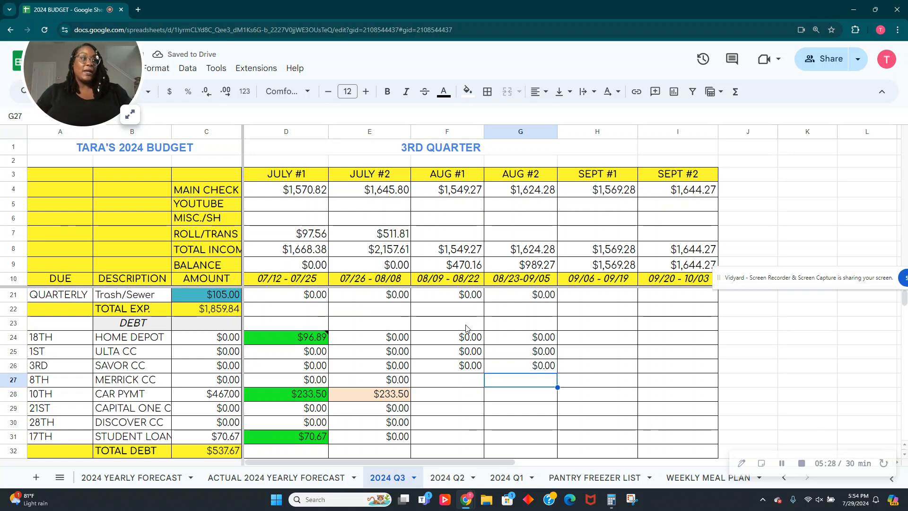
{"action": "key", "text": "Left"}
{"action": "type", "text": "0"}
{"action": "key", "text": "Tab"}
{"action": "type", "text": "0"}
{"action": "key", "text": "Return"}
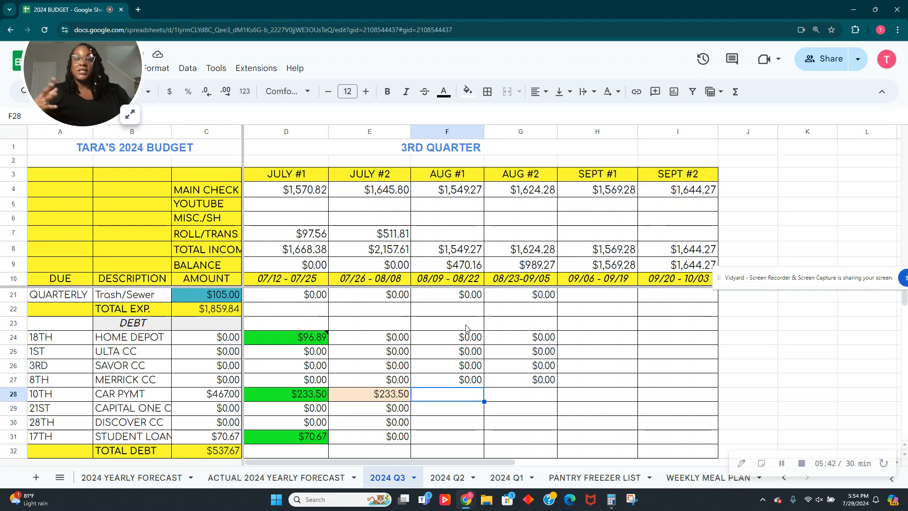
- Enter the car payment as 233.50 for both AUG #1 and AUG #2
{"action": "type", "text": "233.50"}
{"action": "key", "text": "Tab"}
{"action": "type", "text": "233.5"}
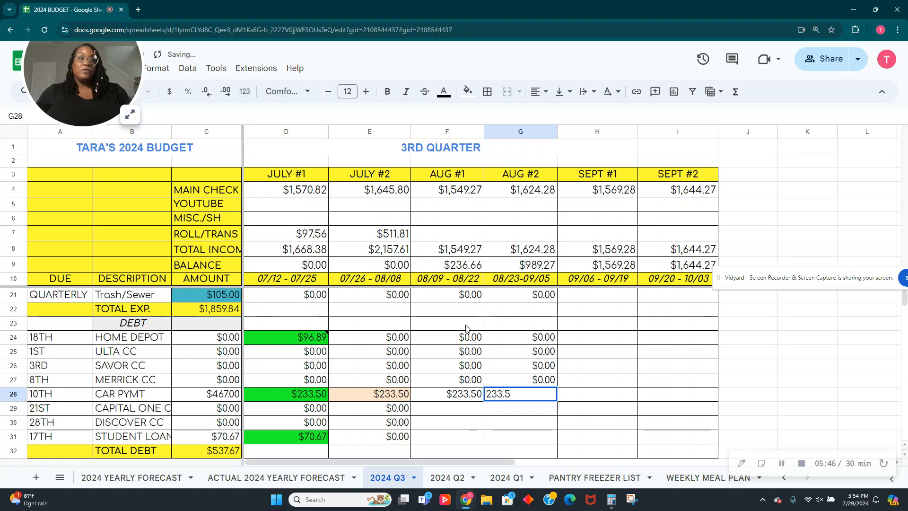
{"action": "type", "text": "0"}
{"action": "key", "text": "Left"}
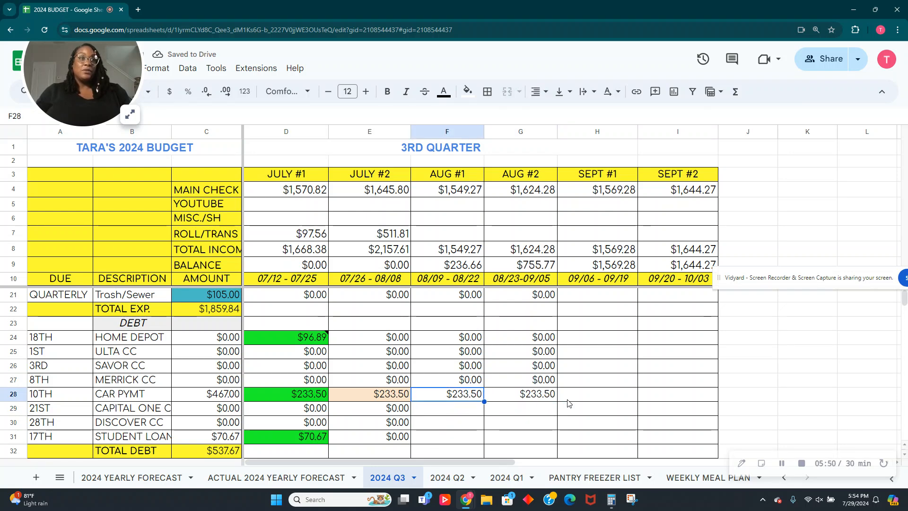
- Enter 0 for the Capital One and DISCOVER CC debts in both AUG #1 and AUG #2
{"action": "left_click", "coordinate": [471, 418]}
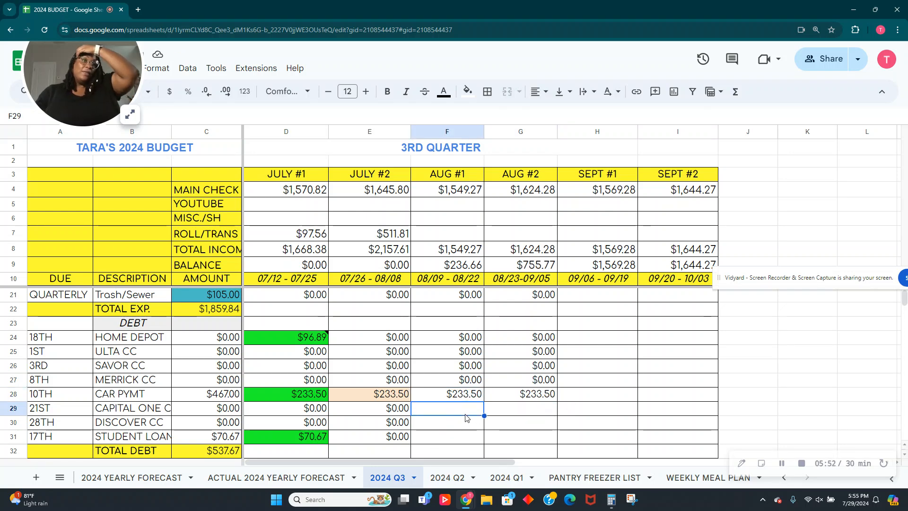
{"action": "type", "text": "0"}
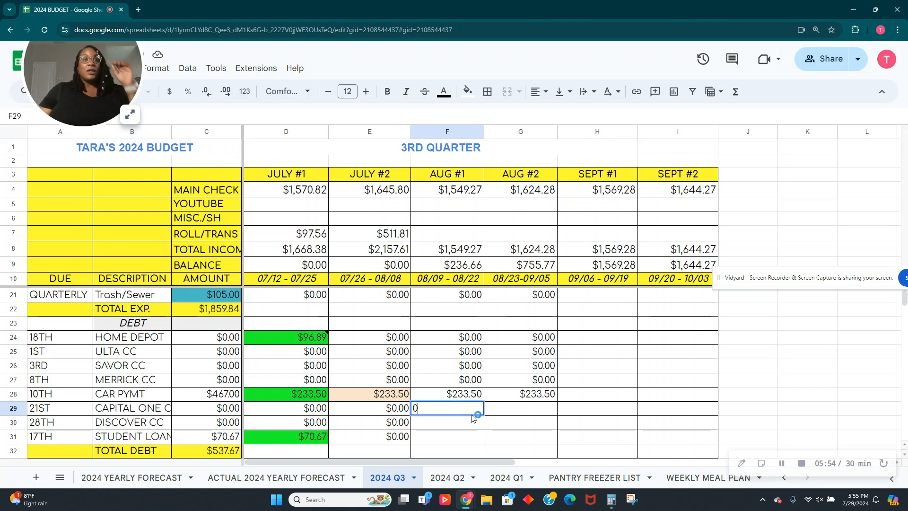
{"action": "key", "text": "Tab"}
{"action": "type", "text": "0"}
{"action": "key", "text": "Return"}
{"action": "left_click", "coordinate": [471, 418]}
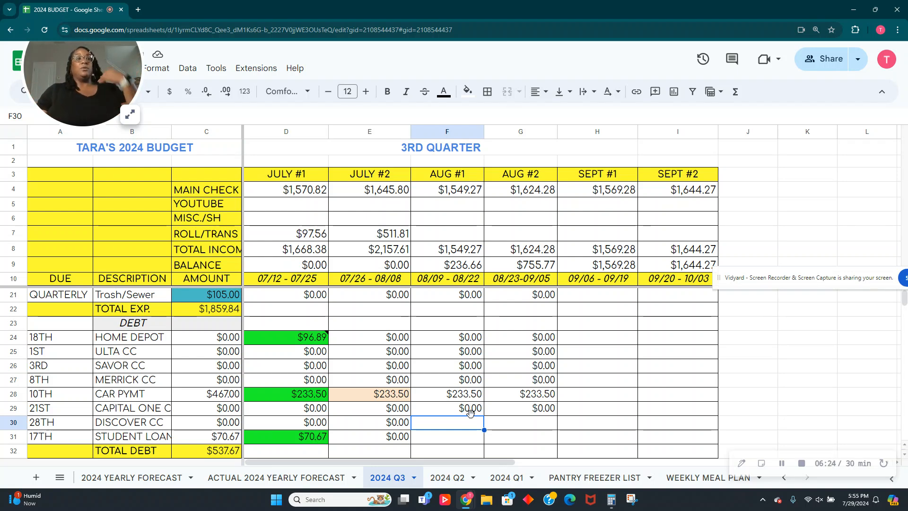
{"action": "type", "text": "0"}
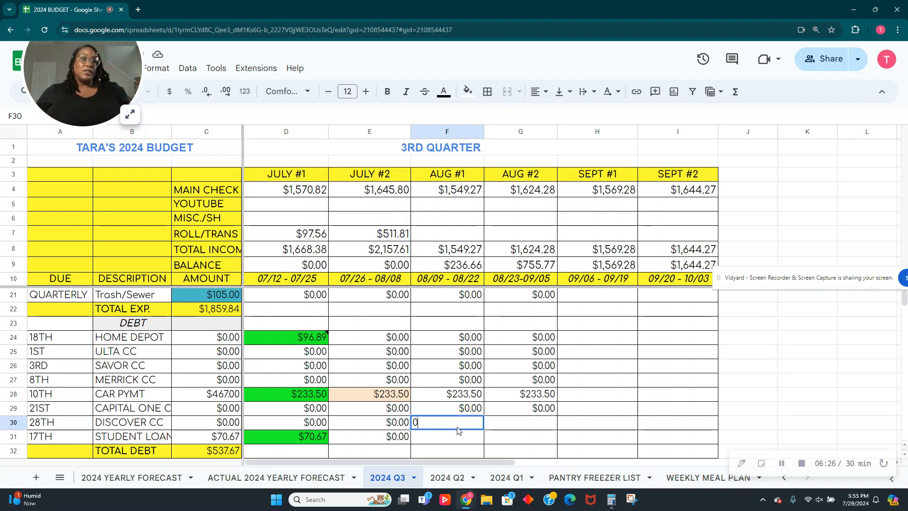
{"action": "key", "text": "Tab"}
{"action": "type", "text": "0"}
{"action": "key", "text": "Return"}
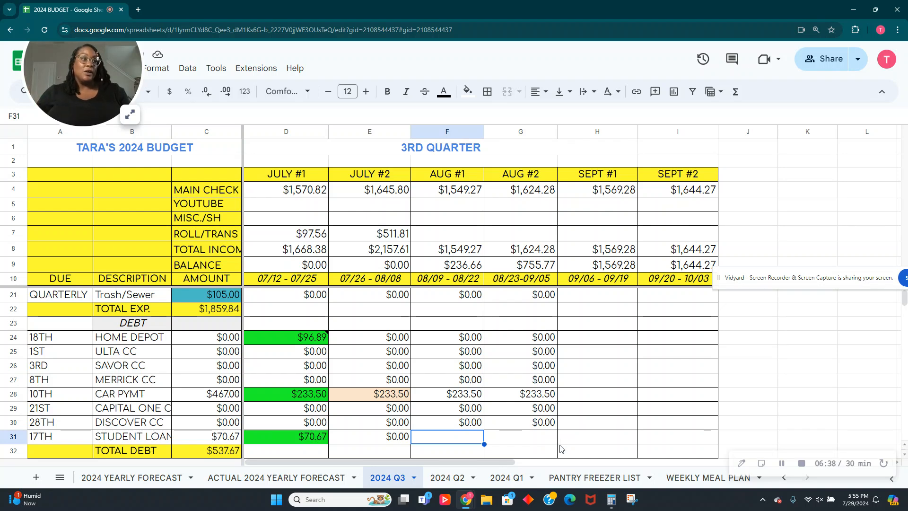
- Enter the student loan payment as 70.67 for AUG #1 and 0 for AUG #2
{"action": "type", "text": "70.67"}
{"action": "key", "text": "Tab"}
{"action": "left_click", "coordinate": [447, 436]}
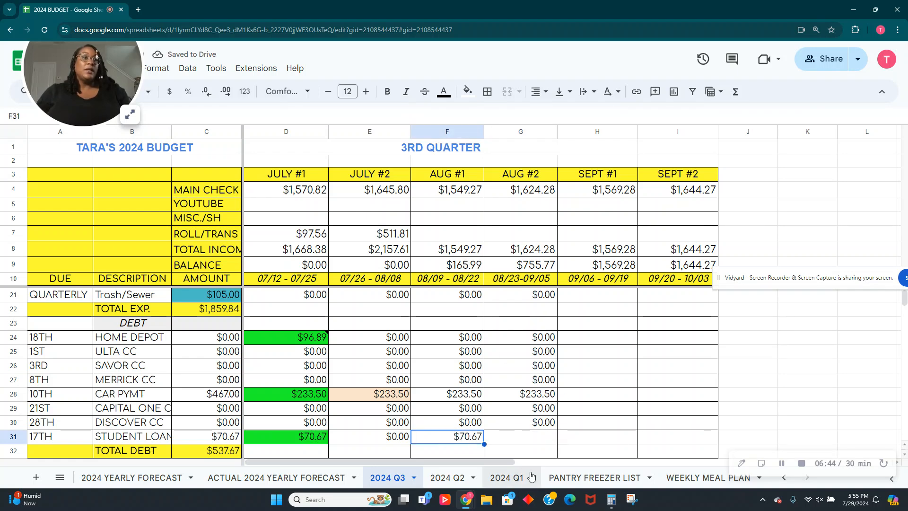
{"action": "left_click", "coordinate": [551, 440]}
{"action": "type", "text": "0"}
{"action": "key", "text": "Return"}
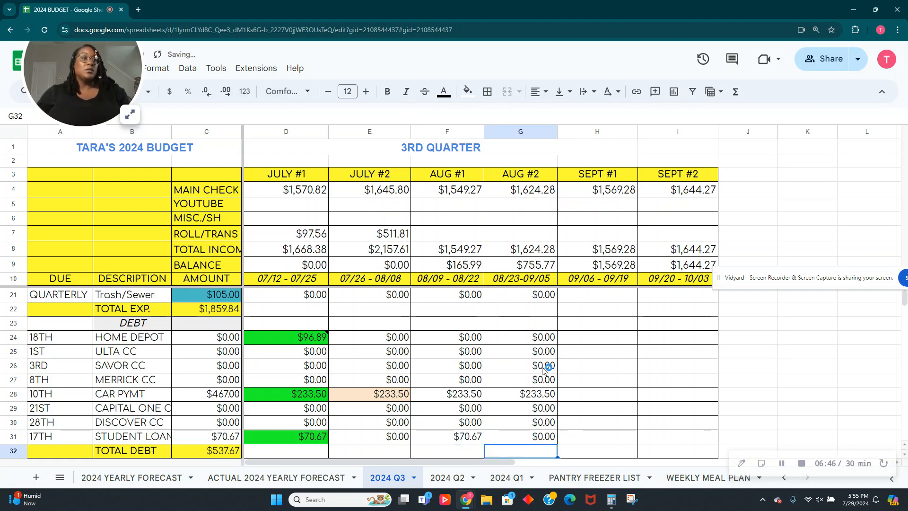
- Review the monthly amounts in the VARIABLES section, from Eating Out to Groceries, and the JULY #1 Eating Out amount
{"action": "scroll", "coordinate": [493, 376], "scroll_direction": "down", "scroll_amount": 3}
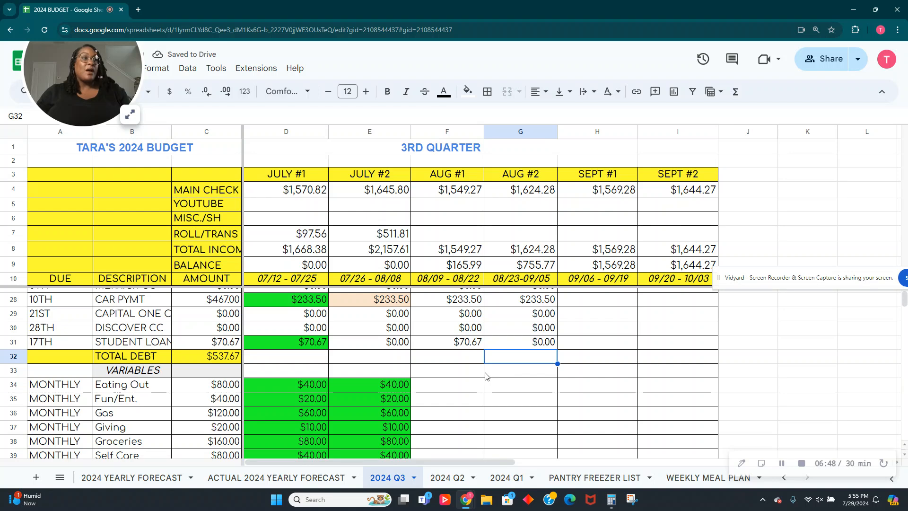
{"action": "left_click", "coordinate": [470, 374]}
{"action": "scroll", "coordinate": [471, 380], "scroll_direction": "down", "scroll_amount": 1}
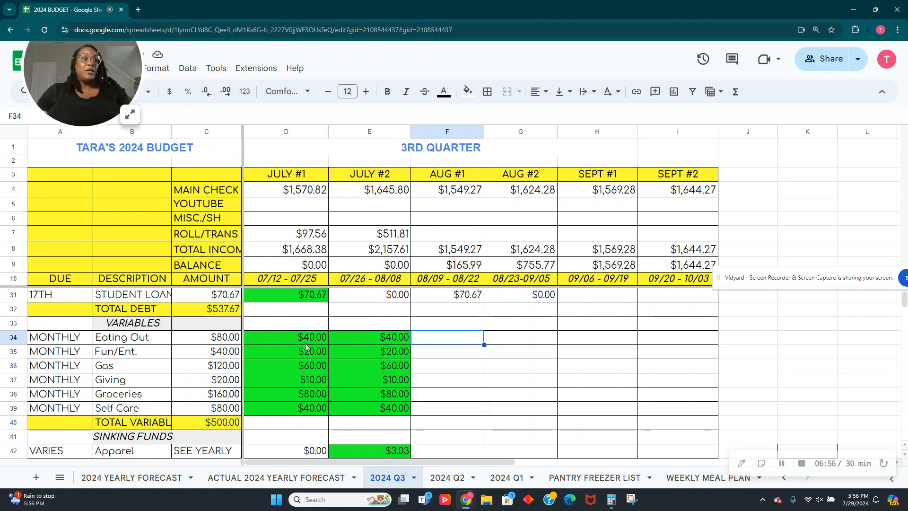
{"action": "mouse_move", "coordinate": [301, 338]}
{"action": "left_mouse_down"}
{"action": "mouse_move", "coordinate": [302, 351]}
{"action": "mouse_move", "coordinate": [314, 339]}
{"action": "left_mouse_up"}
{"action": "left_click", "coordinate": [231, 343]}
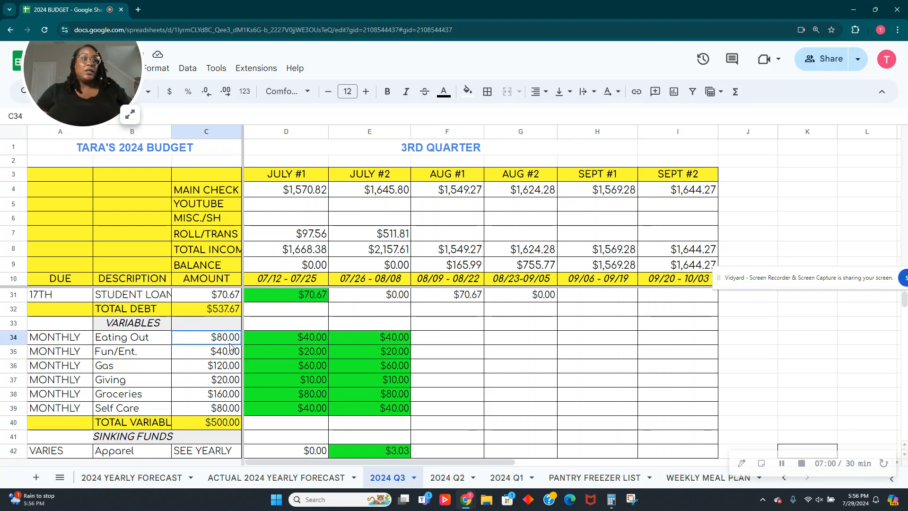
{"action": "left_click", "coordinate": [227, 354]}
{"action": "left_click", "coordinate": [227, 371]}
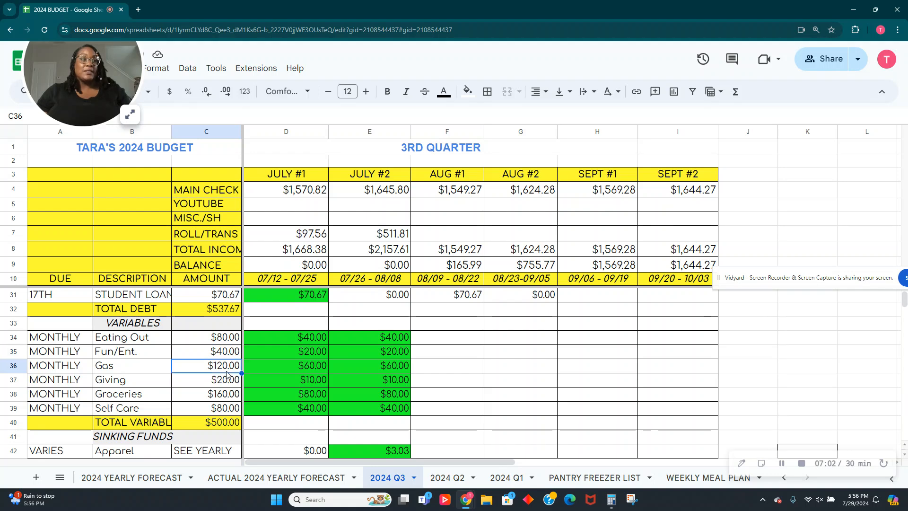
{"action": "left_click", "coordinate": [232, 384]}
{"action": "left_click", "coordinate": [226, 399]}
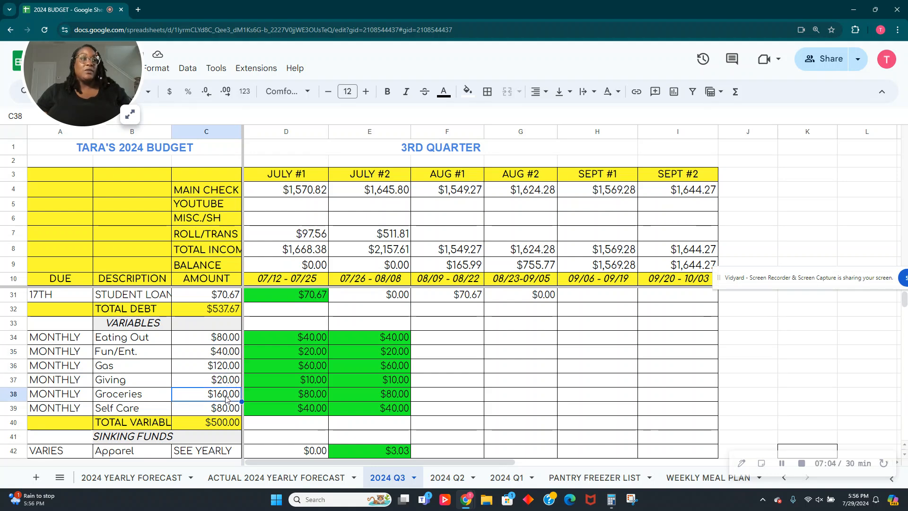
{"action": "left_click", "coordinate": [447, 339]}
{"action": "left_click", "coordinate": [320, 340]}
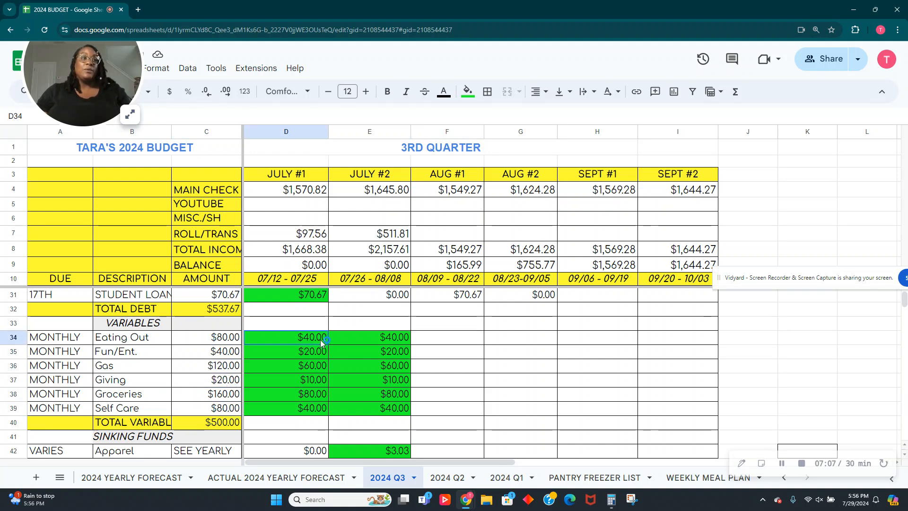
- Enter 40 for Eating Out and 20 for Fun/Ent. in both AUG #1 and AUG #2
{"action": "left_click", "coordinate": [441, 340]}
{"action": "type", "text": "40"}
{"action": "key", "text": "Tab"}
{"action": "type", "text": "40"}
{"action": "key", "text": "Return"}
{"action": "type", "text": "20"}
{"action": "key", "text": "Tab"}
{"action": "type", "text": "20"}
{"action": "key", "text": "Return"}
- Enter 60 for Gas and 10 for Giving in both AUG #1 and AUG #2
{"action": "type", "text": "60"}
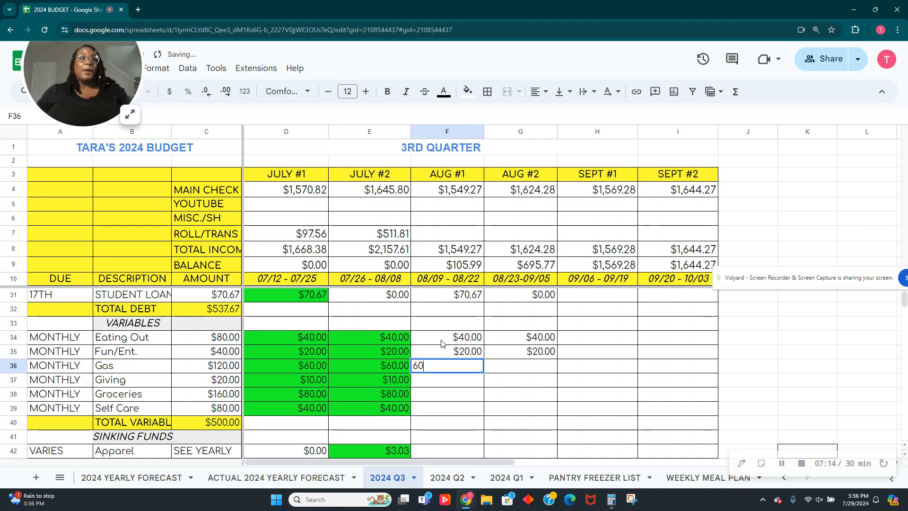
{"action": "key", "text": "Tab"}
{"action": "type", "text": "60"}
{"action": "key", "text": "Return"}
{"action": "type", "text": "10"}
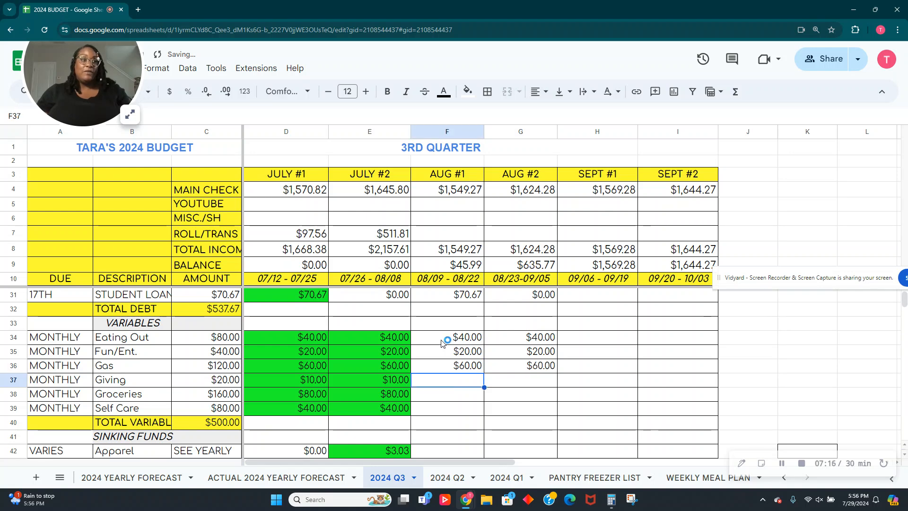
{"action": "key", "text": "Tab"}
{"action": "type", "text": "10"}
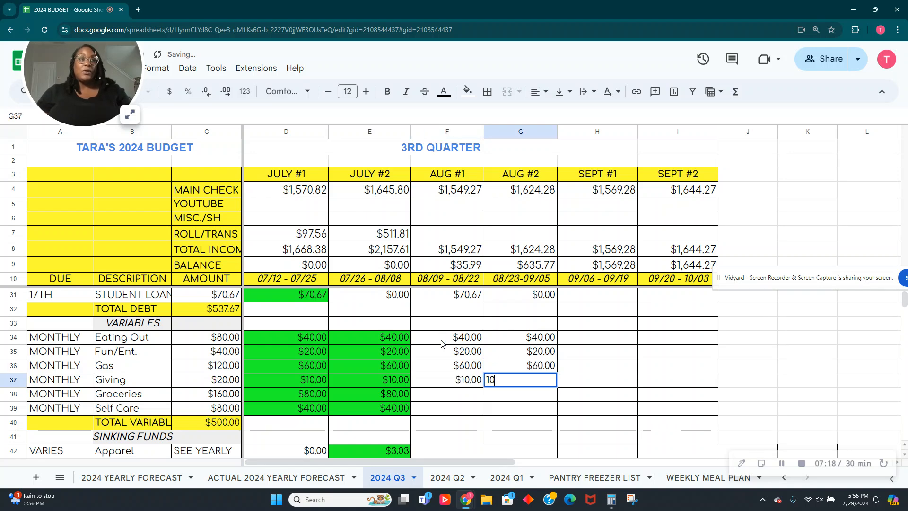
{"action": "key", "text": "Return"}
- Enter 80 for Groceries and 40 for Self Care in both AUG #1 and AUG #2
{"action": "type", "text": "80"}
{"action": "key", "text": "Tab"}
{"action": "type", "text": "80"}
{"action": "key", "text": "Return"}
{"action": "type", "text": "40"}
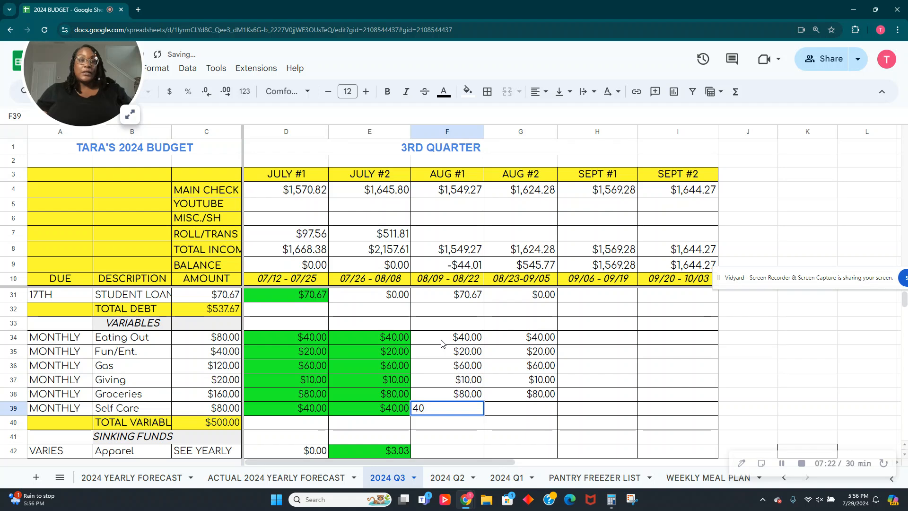
{"action": "key", "text": "Tab"}
{"action": "type", "text": "40"}
{"action": "key", "text": "Return"}
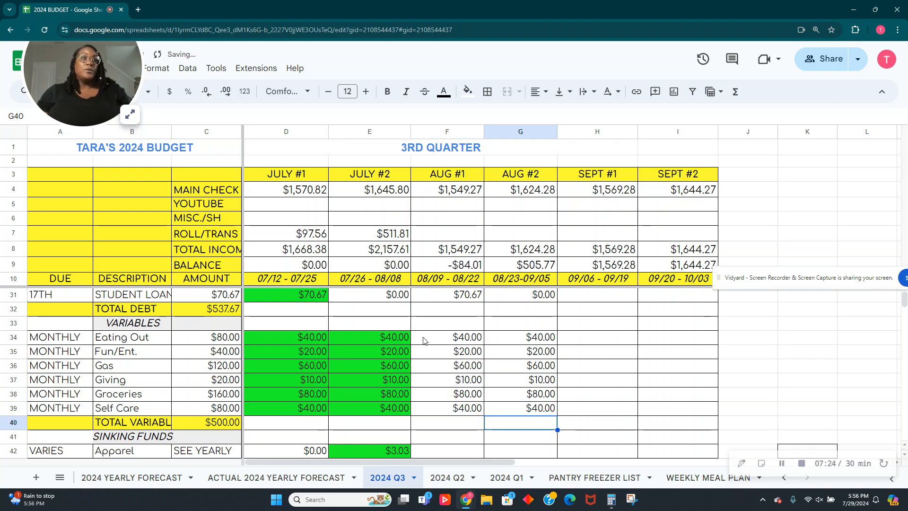
- Check the AUG #1 balance and enter the NAVEY FED savings as 1.00 for both AUG #1 and AUG #2
{"action": "left_click", "coordinate": [449, 266]}
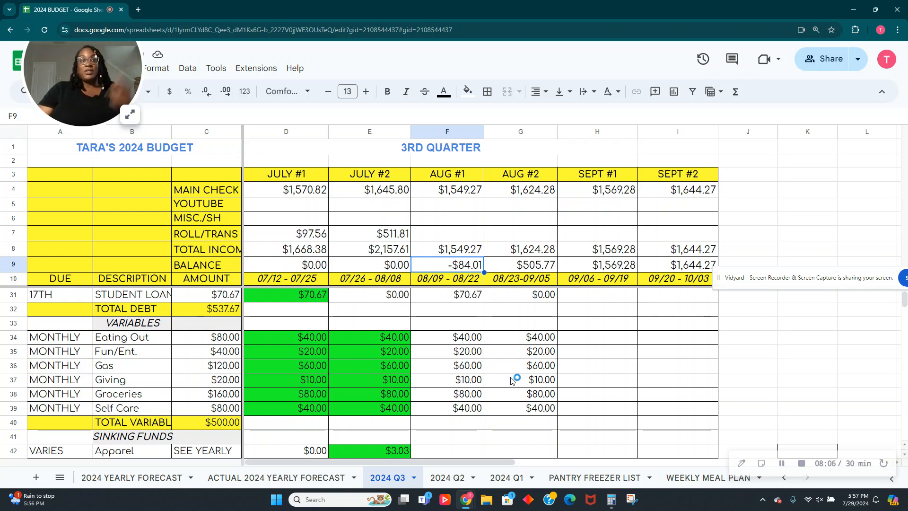
{"action": "scroll", "coordinate": [516, 378], "scroll_direction": "down", "scroll_amount": 2}
{"action": "scroll", "coordinate": [506, 374], "scroll_direction": "down", "scroll_amount": 1}
{"action": "scroll", "coordinate": [475, 337], "scroll_direction": "up", "scroll_amount": 1}
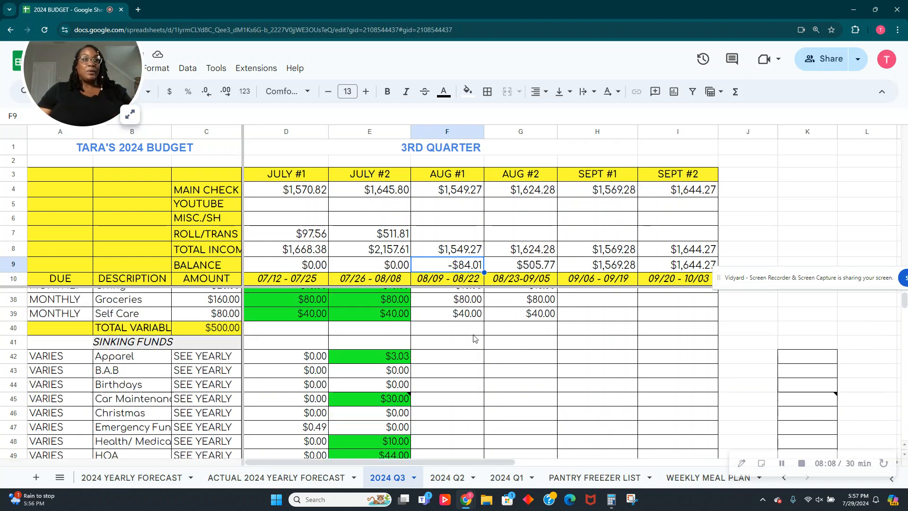
{"action": "scroll", "coordinate": [475, 339], "scroll_direction": "down", "scroll_amount": 7}
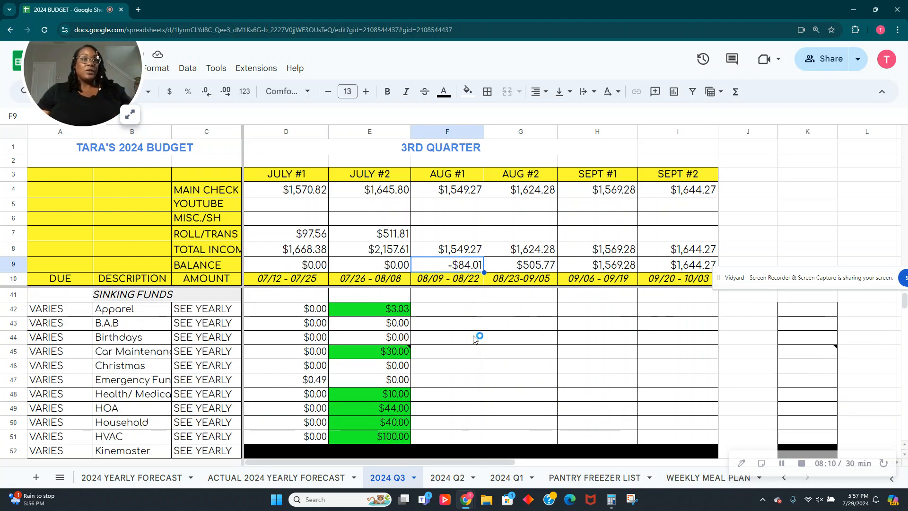
{"action": "scroll", "coordinate": [477, 350], "scroll_direction": "up", "scroll_amount": 1}
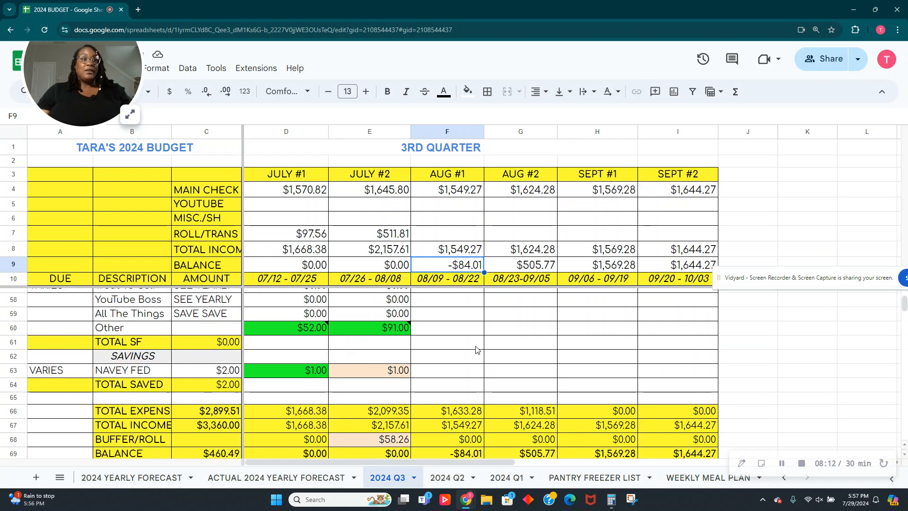
{"action": "left_click", "coordinate": [457, 370]}
{"action": "type", "text": "1.00"}
{"action": "key", "text": "Tab"}
{"action": "type", "text": "1"}
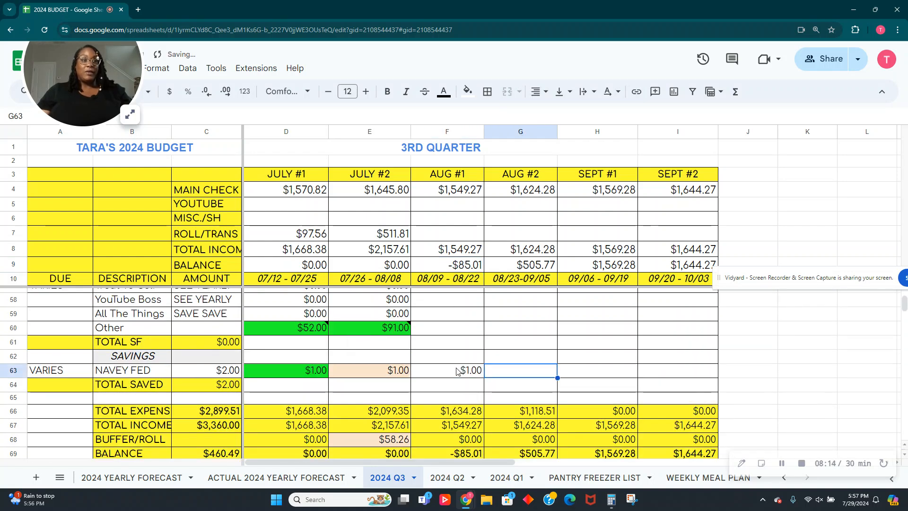
{"action": "key", "text": "Return"}
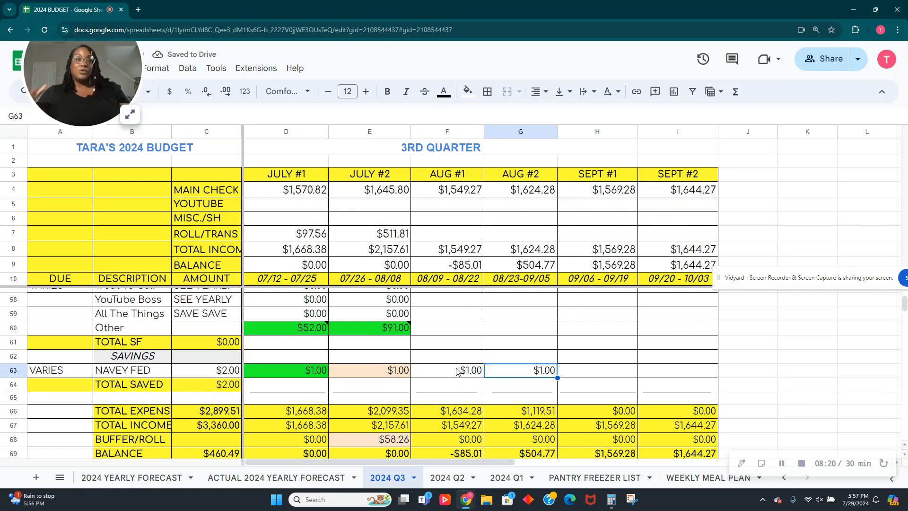
- Copy the August sinking fund amounts from Apparel through Travel in the 2024 YEARLY FORECAST sheet
{"action": "scroll", "coordinate": [440, 389], "scroll_direction": "down", "scroll_amount": 1}
{"action": "scroll", "coordinate": [441, 389], "scroll_direction": "up", "scroll_amount": 7}
{"action": "scroll", "coordinate": [442, 391], "scroll_direction": "up", "scroll_amount": 5}
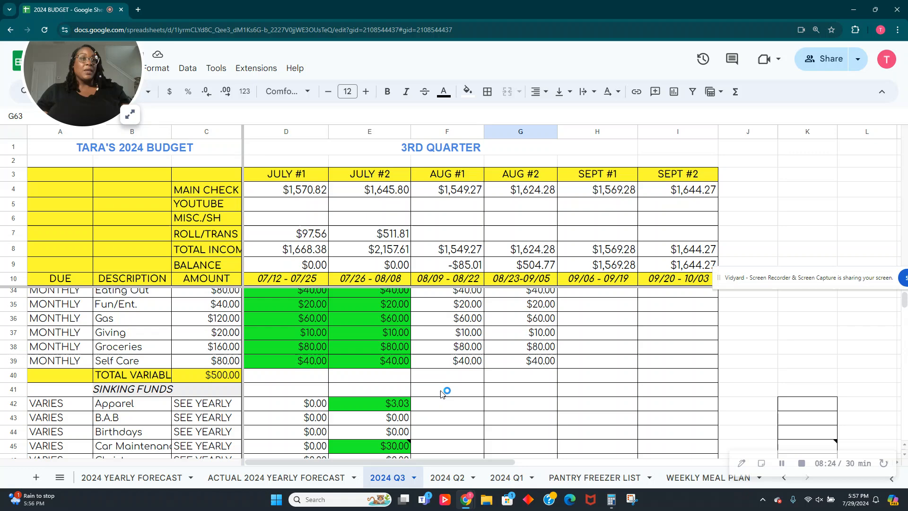
{"action": "scroll", "coordinate": [442, 395], "scroll_direction": "down", "scroll_amount": 4}
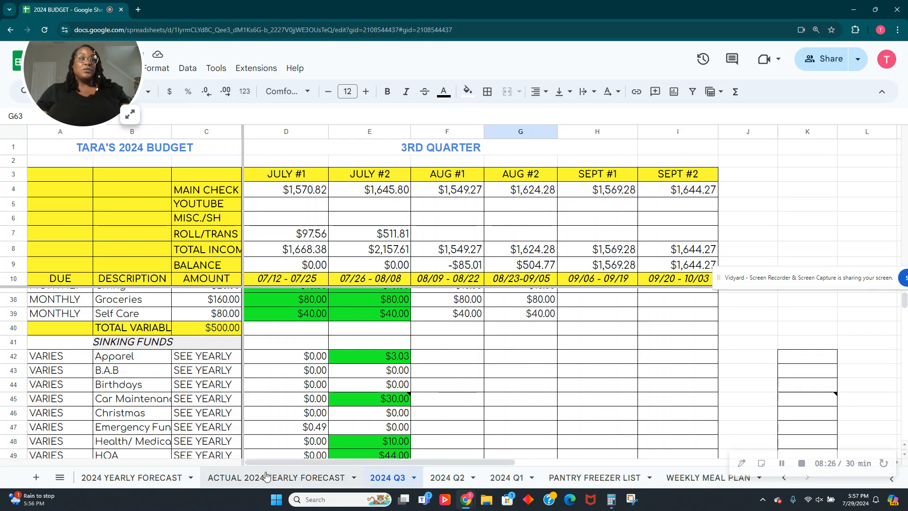
{"action": "left_click", "coordinate": [131, 479]}
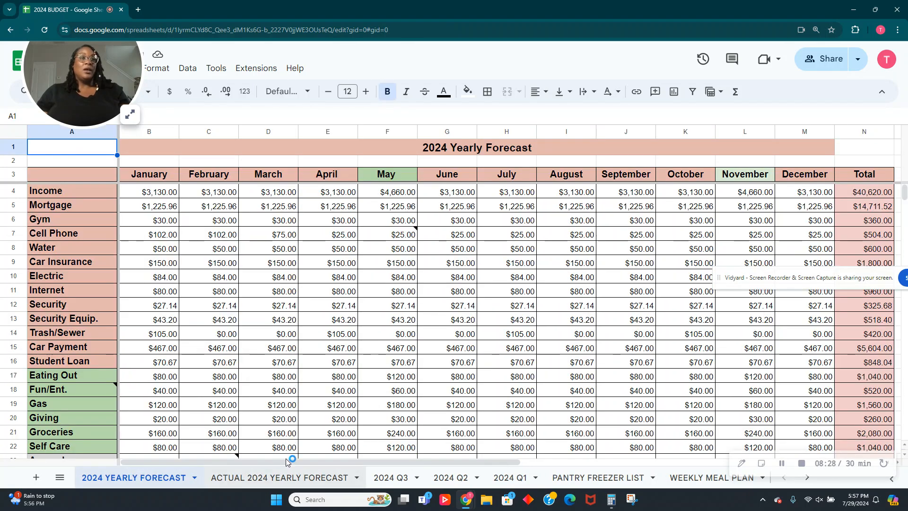
{"action": "scroll", "coordinate": [561, 270], "scroll_direction": "down", "scroll_amount": 2}
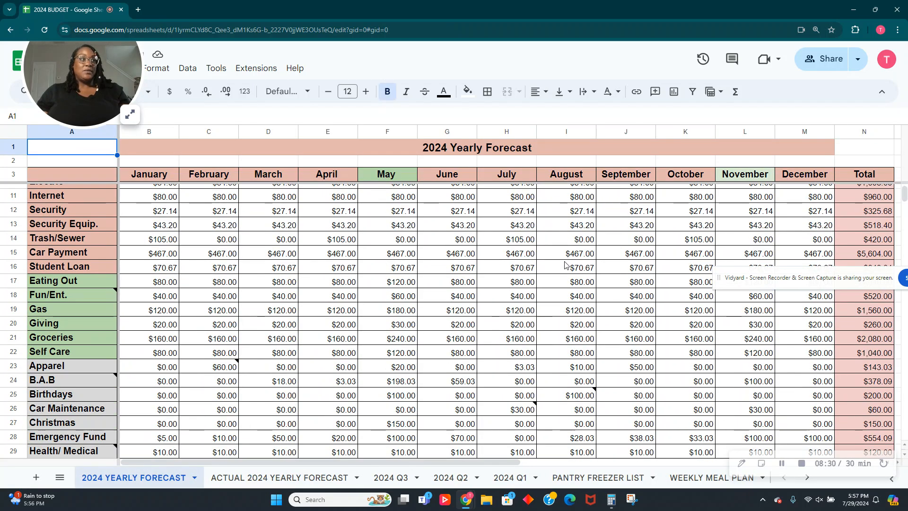
{"action": "scroll", "coordinate": [563, 269], "scroll_direction": "down", "scroll_amount": 4}
{"action": "scroll", "coordinate": [92, 270], "scroll_direction": "up", "scroll_amount": 2}
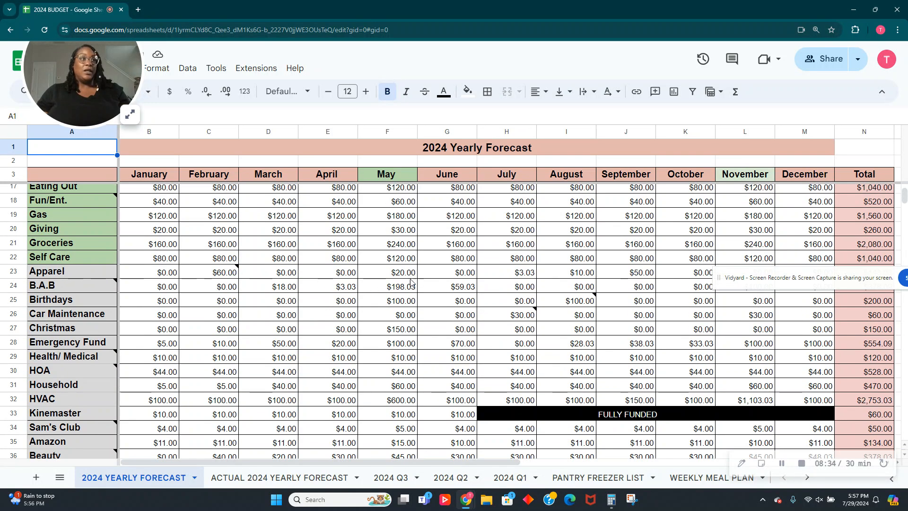
{"action": "left_click", "coordinate": [530, 276]}
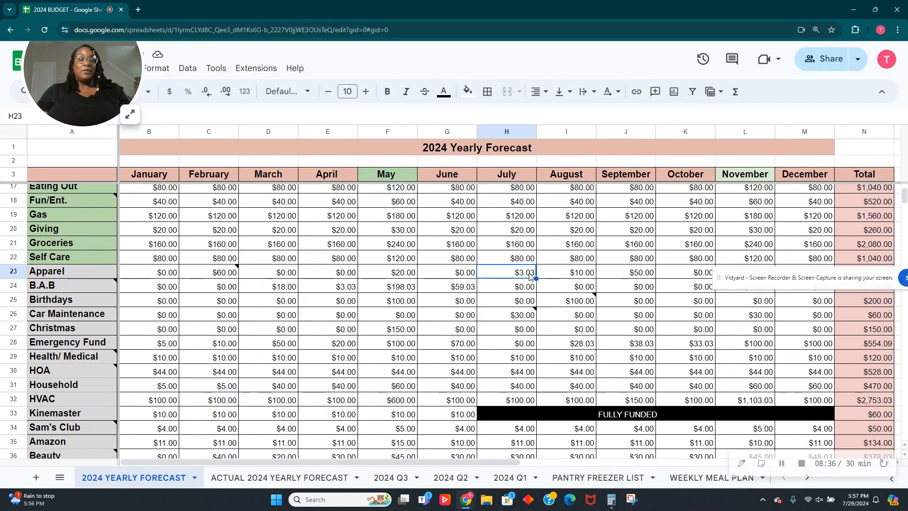
{"action": "left_click", "coordinate": [558, 277]}
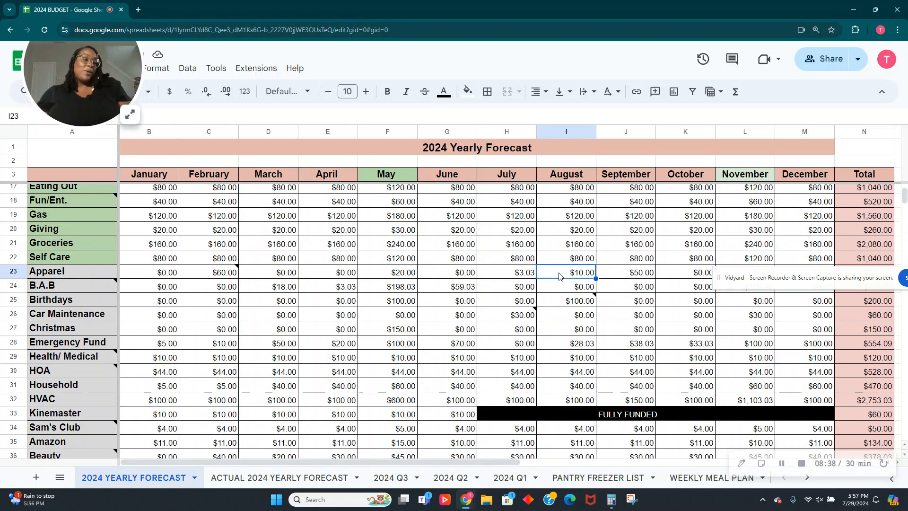
{"action": "left_click_drag", "start_coordinate": [569, 278], "coordinate": [586, 400]}
{"action": "right_click", "coordinate": [582, 321]}
{"action": "left_click", "coordinate": [610, 118]}
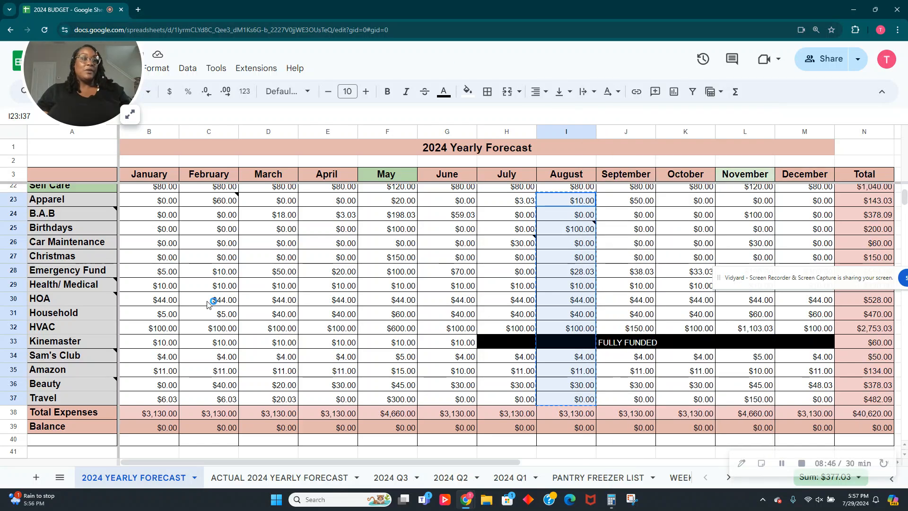
- Paste the copied August amounts into the 2024 Q3 sheet beside the sinking funds, starting at K42
{"action": "left_click", "coordinate": [390, 478]}
{"action": "scroll", "coordinate": [506, 401], "scroll_direction": "down", "scroll_amount": 3}
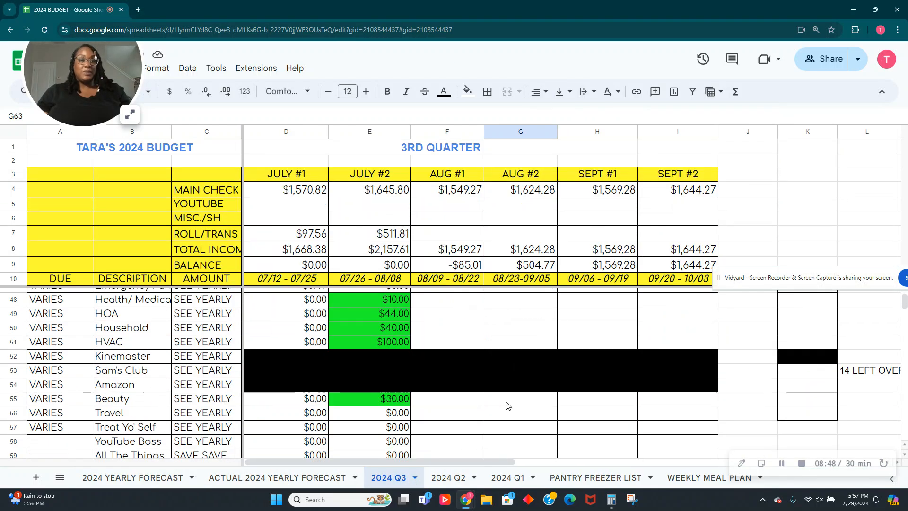
{"action": "scroll", "coordinate": [508, 404], "scroll_direction": "up", "scroll_amount": 2}
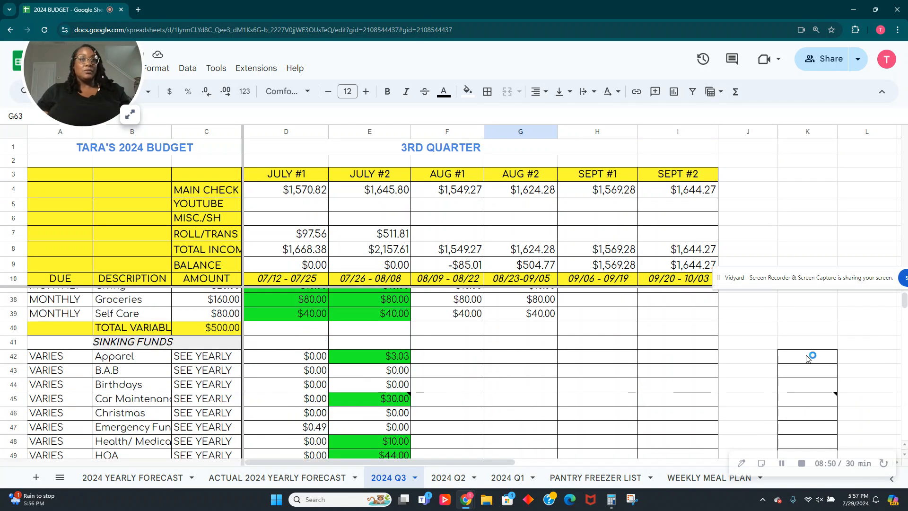
{"action": "left_click", "coordinate": [787, 362]}
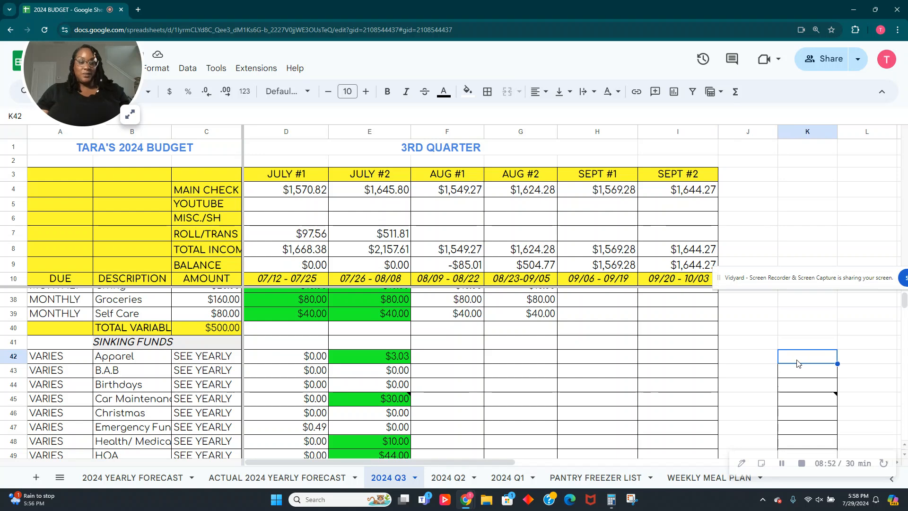
{"action": "key", "text": "ctrl+v"}
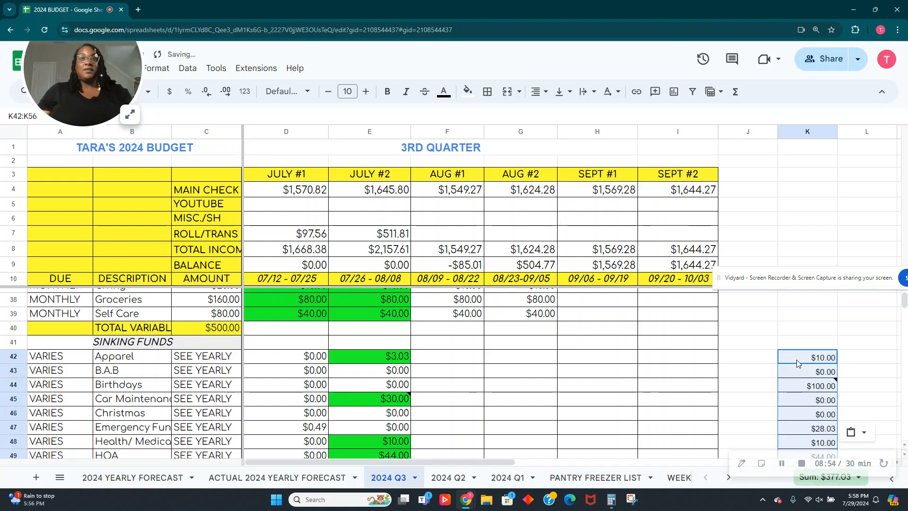
- Enter the Apparel sinking fund as 10.00 for AUG #2 and 0 for AUG #1
{"action": "left_click", "coordinate": [449, 360]}
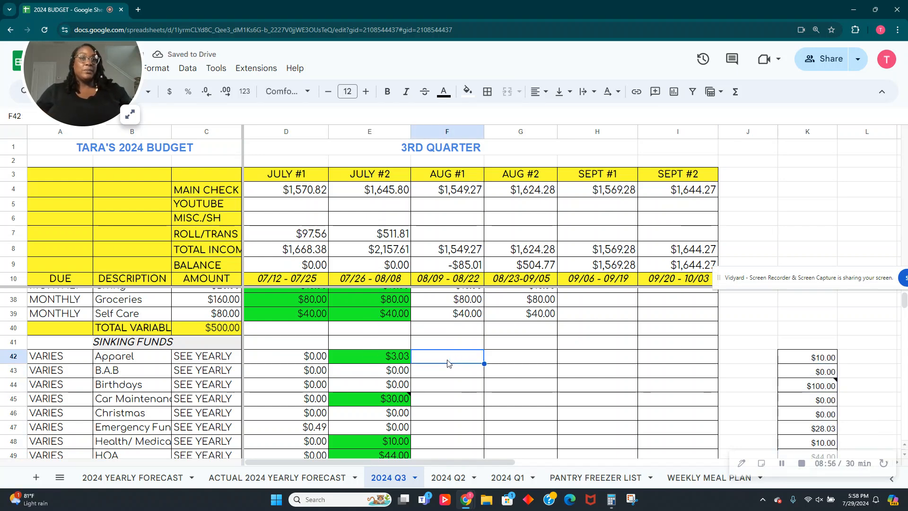
{"action": "left_click", "coordinate": [524, 362]}
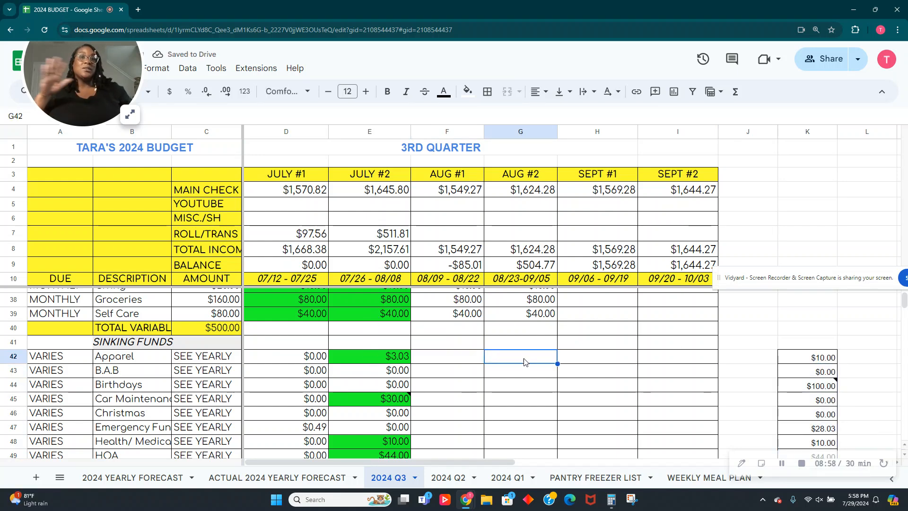
{"action": "type", "text": "10.00"}
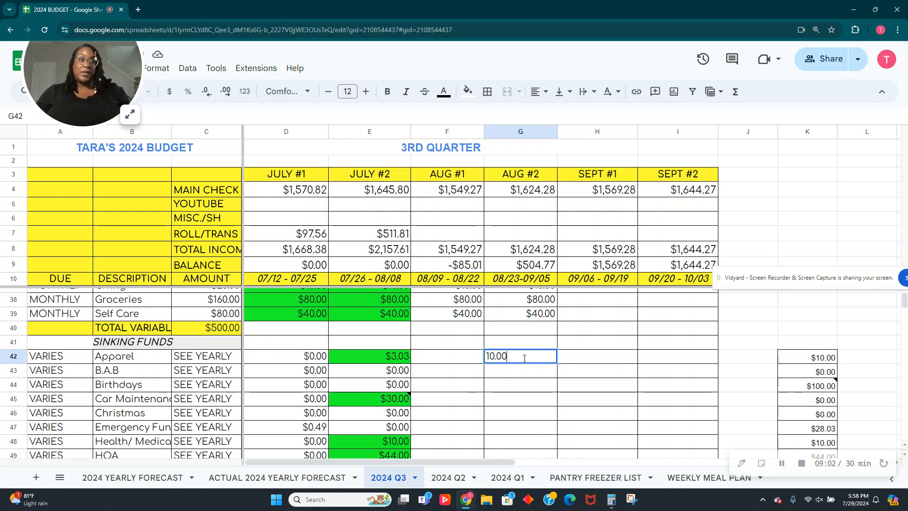
{"action": "key", "text": "Left"}
{"action": "type", "text": "0"}
{"action": "key", "text": "Return"}
- Enter 0 in AUG #1 for the B.A.B, Birthdays, Car Maintenance and Christmas sinking funds
{"action": "type", "text": "0"}
{"action": "key", "text": "Return"}
{"action": "type", "text": "0"}
{"action": "key", "text": "Return"}
{"action": "type", "text": "0"}
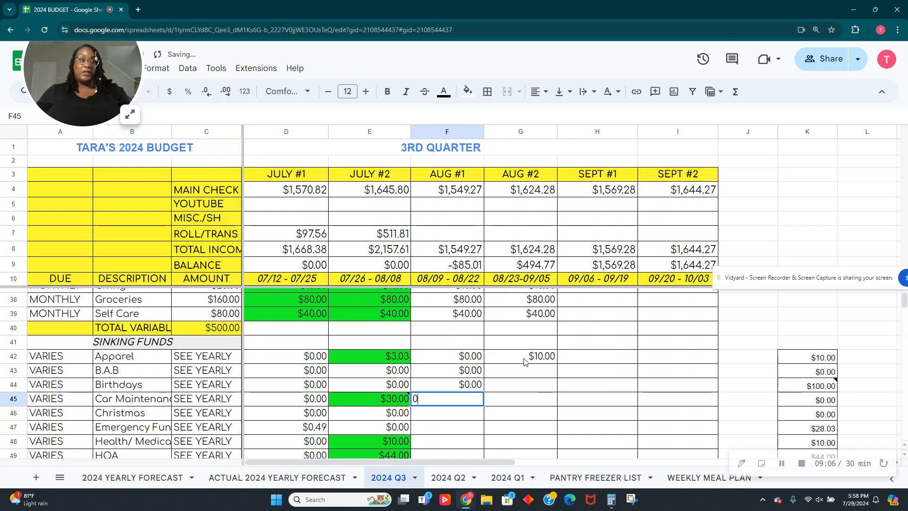
{"action": "key", "text": "Return"}
{"action": "type", "text": "0"}
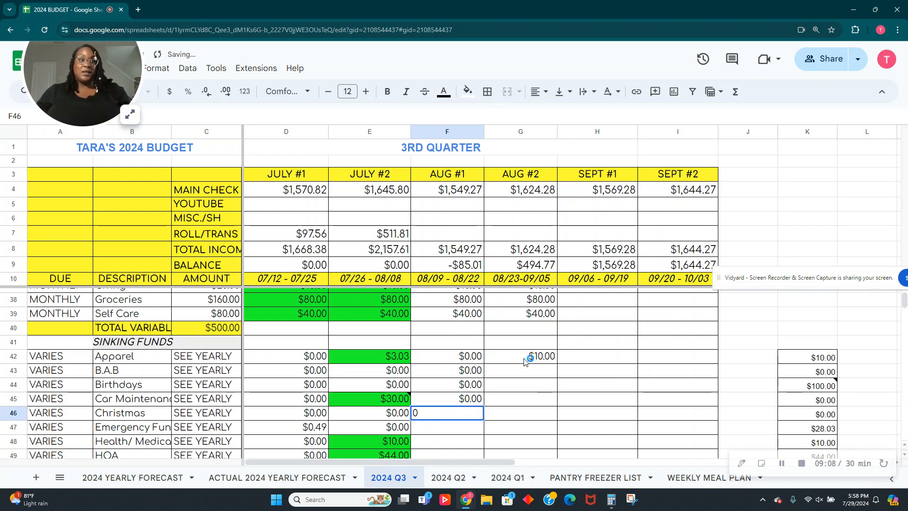
{"action": "key", "text": "Return"}
- Enter 0 in AUG #1 for Emergency Fund, Health/Medical, HOA, Household and HVAC
{"action": "type", "text": "0"}
{"action": "key", "text": "Return"}
{"action": "type", "text": "0"}
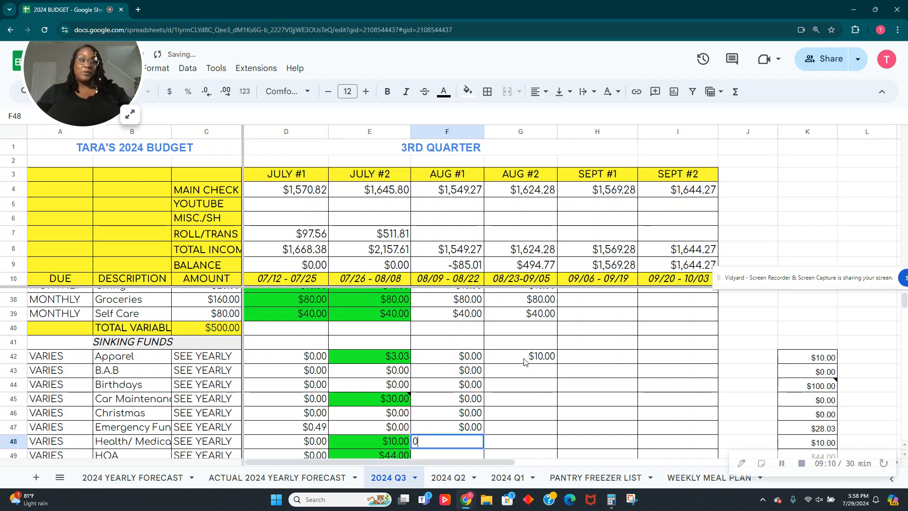
{"action": "key", "text": "Return"}
{"action": "type", "text": "0"}
{"action": "key", "text": "Return"}
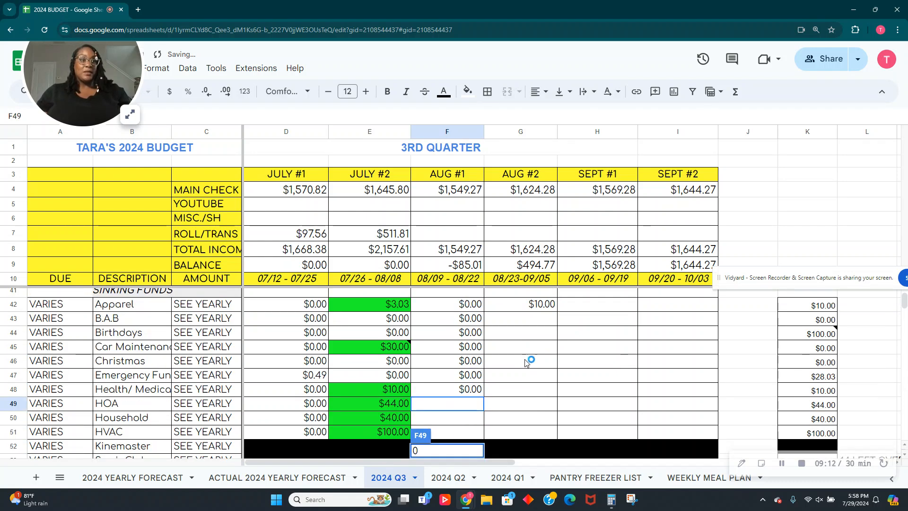
{"action": "key", "text": "Right"}
{"action": "key", "text": "Left"}
{"action": "type", "text": "0"}
{"action": "key", "text": "Return"}
{"action": "type", "text": "0"}
{"action": "key", "text": "Return"}
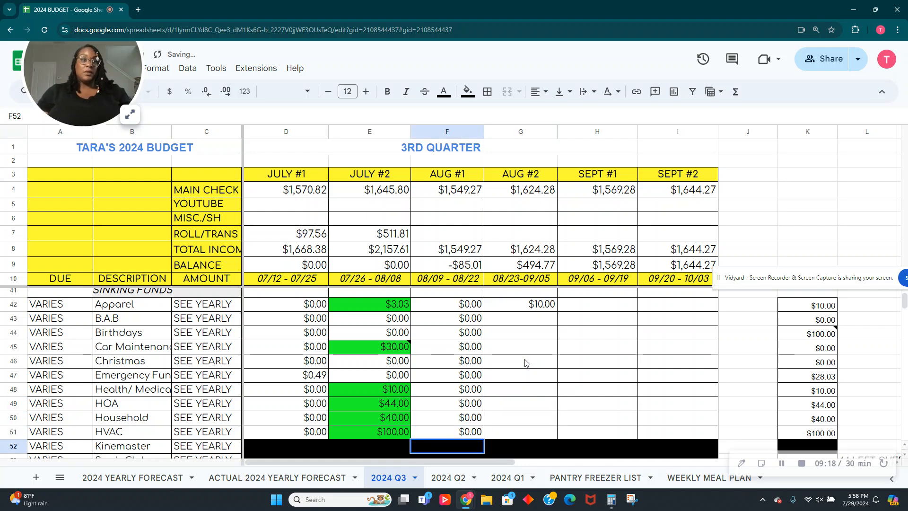
- Enter 0 for B.A.B and 100.00 for Birthdays in AUG #2
{"action": "left_click", "coordinate": [526, 362]}
{"action": "left_click_drag", "start_coordinate": [524, 305], "coordinate": [533, 314]}
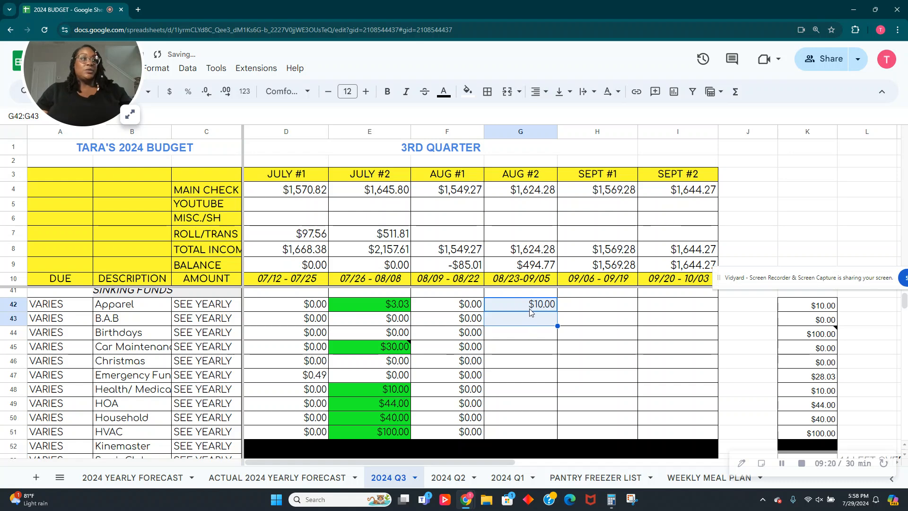
{"action": "left_click", "coordinate": [532, 319]}
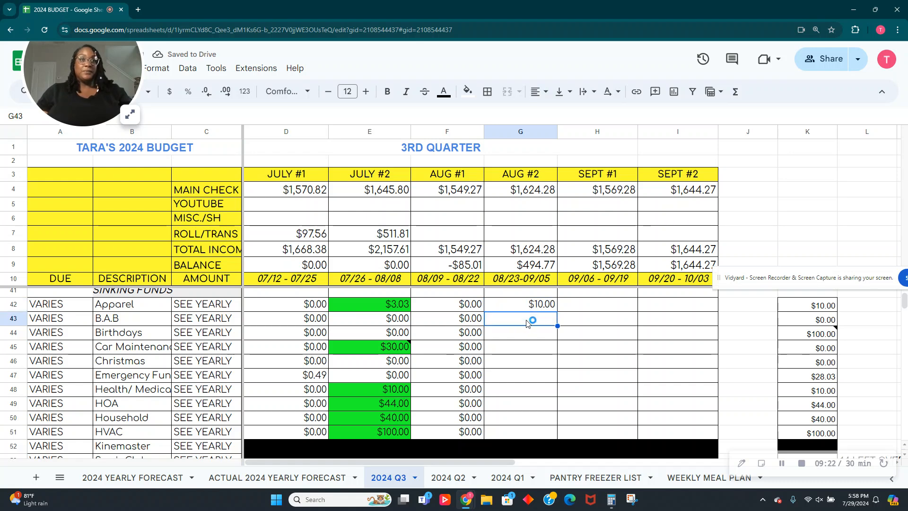
{"action": "type", "text": "0"}
{"action": "key", "text": "Return"}
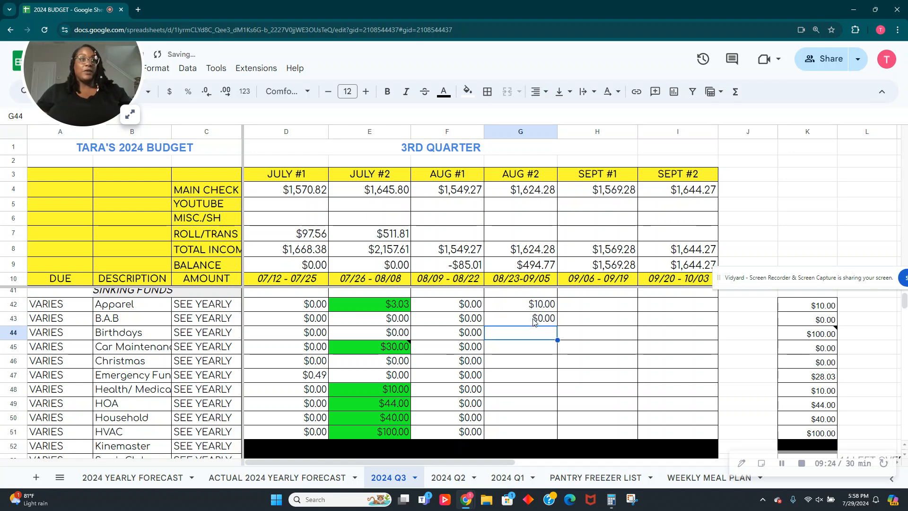
{"action": "type", "text": "100.00"}
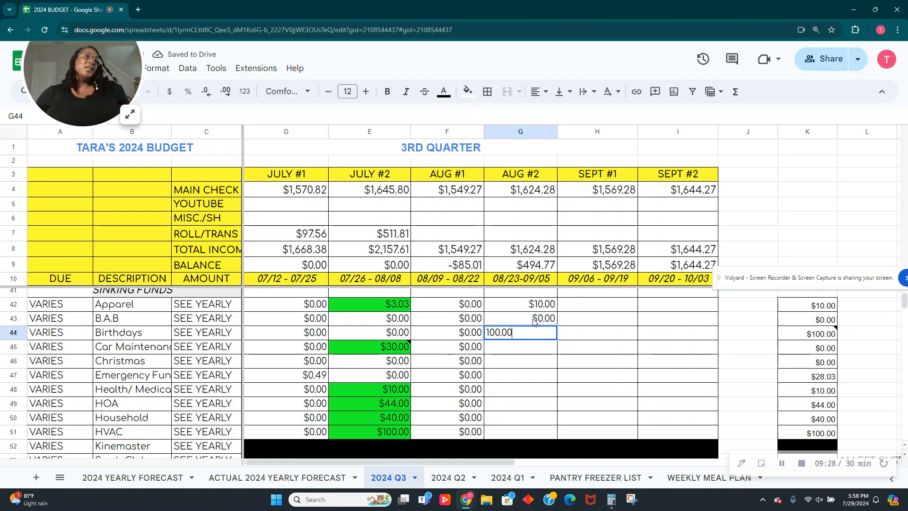
{"action": "key", "text": "Return"}
- Check the note on JULY #2 Car Maintenance and enter 0 for Car Maintenance and Christmas in AUG #2
{"action": "key", "text": "Left"}
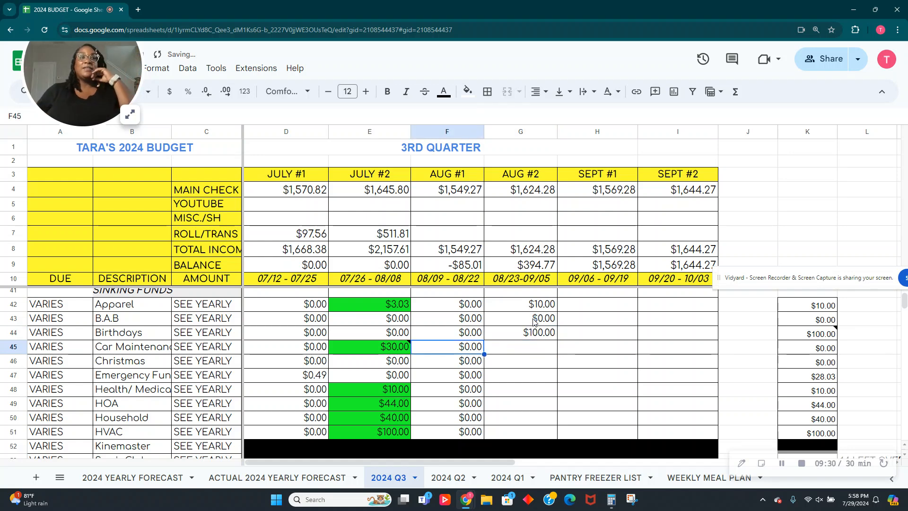
{"action": "key", "text": "Right"}
{"action": "key", "text": "Left"}
{"action": "key", "text": "Left"}
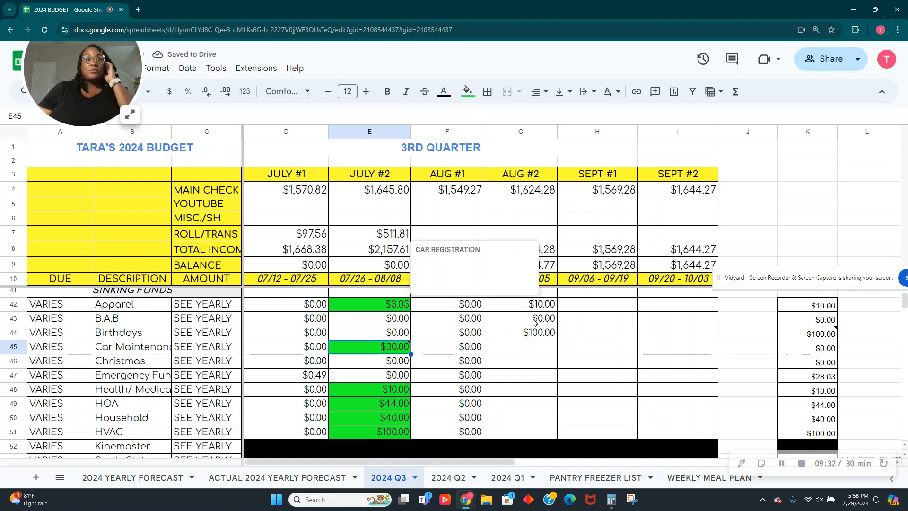
{"action": "key", "text": "Right"}
{"action": "key", "text": "Right"}
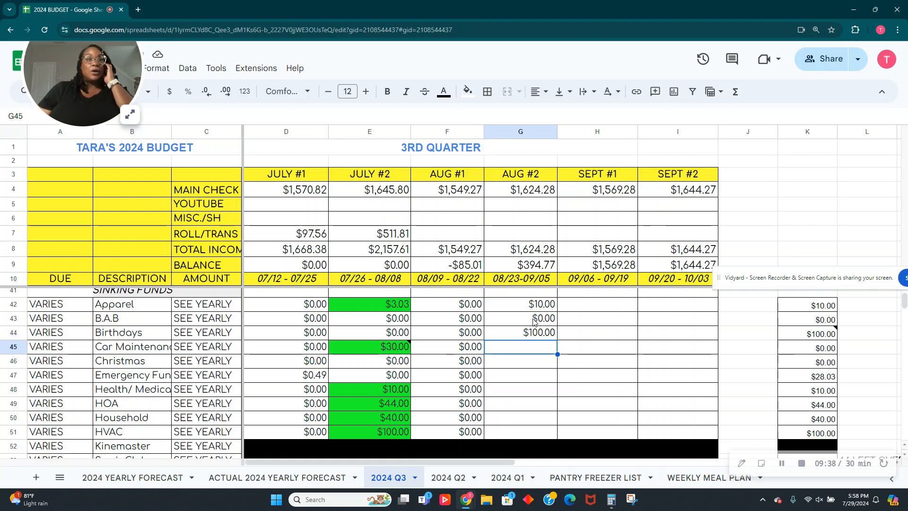
{"action": "type", "text": "0"}
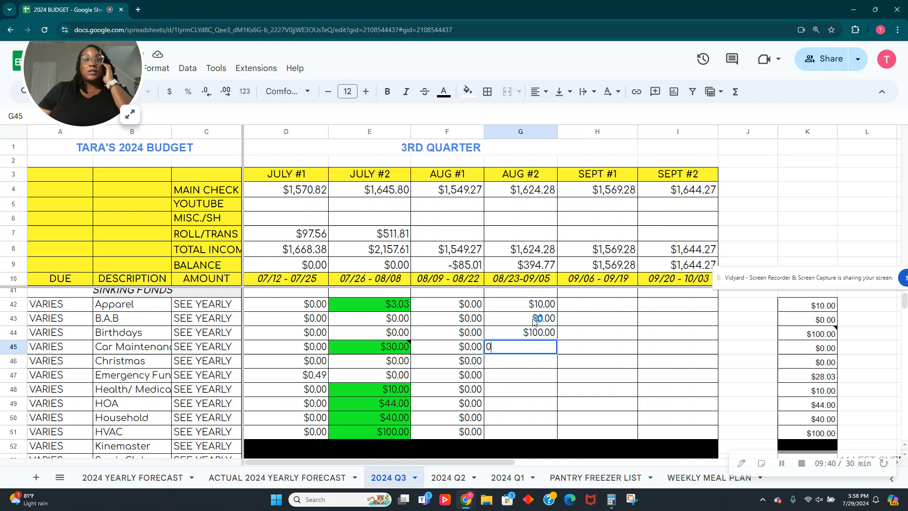
{"action": "key", "text": "Return"}
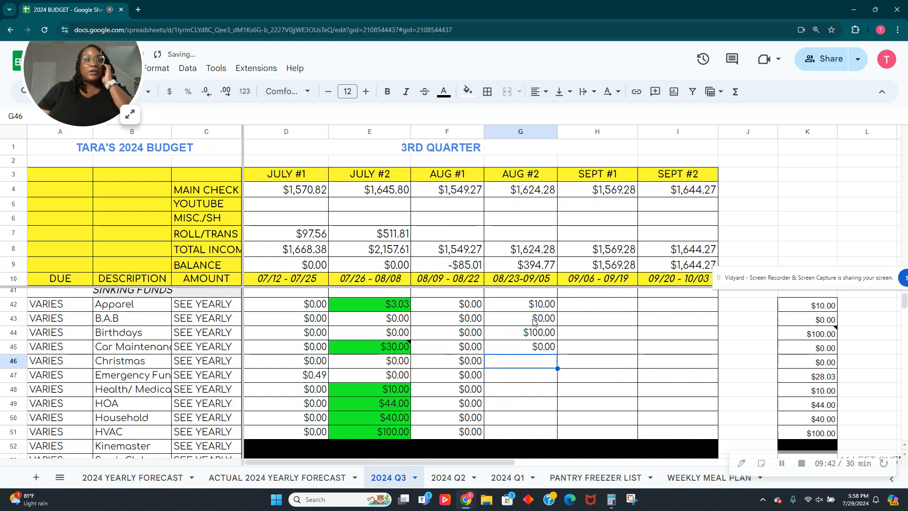
{"action": "type", "text": "0"}
{"action": "key", "text": "Return"}
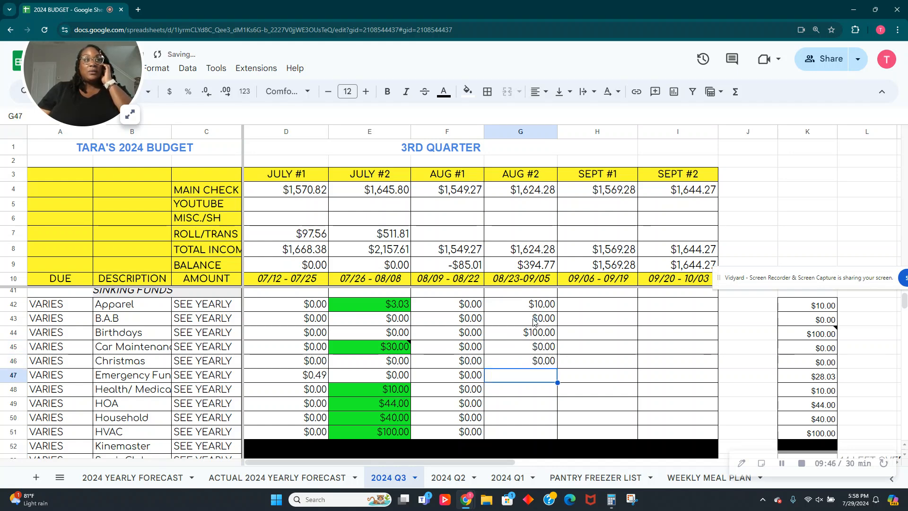
- Enter 28.03 for Emergency Fund, 10 for Health/Medical and 44 for HOA in AUG #2
{"action": "type", "text": "28.03"}
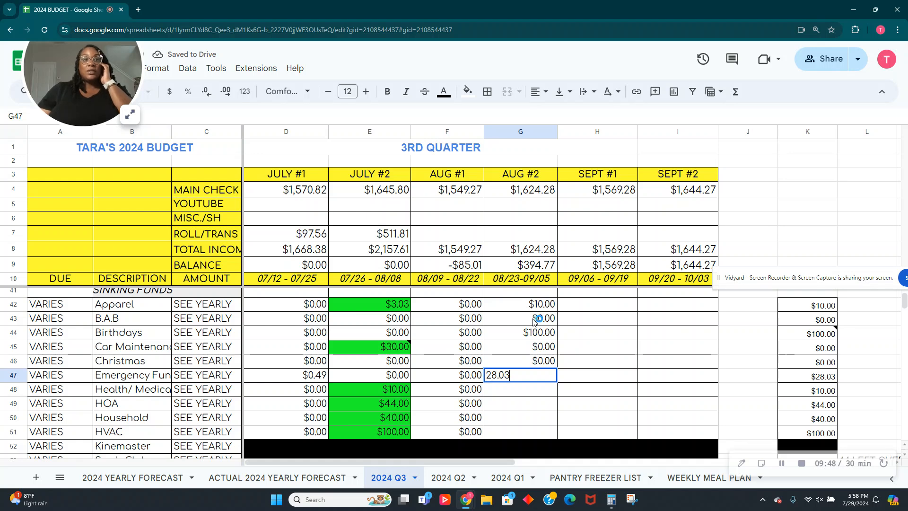
{"action": "key", "text": "Return"}
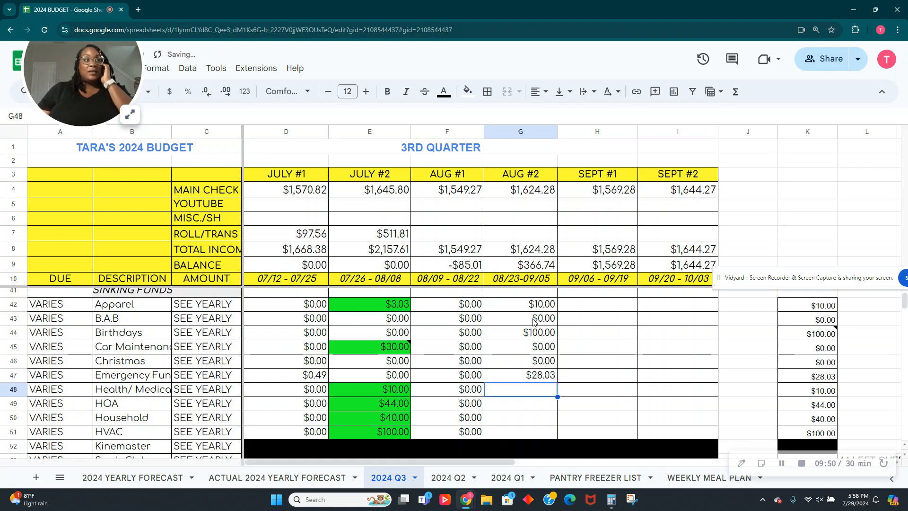
{"action": "type", "text": "10"}
{"action": "key", "text": "Return"}
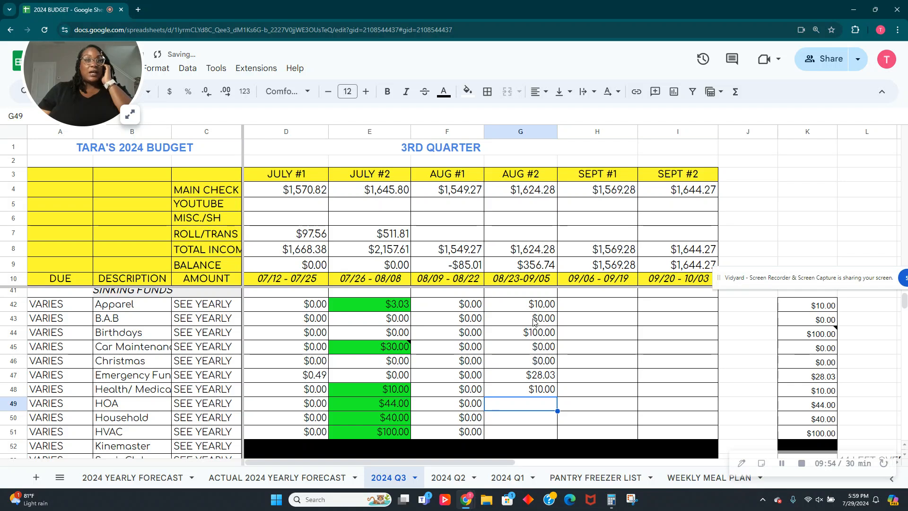
{"action": "type", "text": "44"}
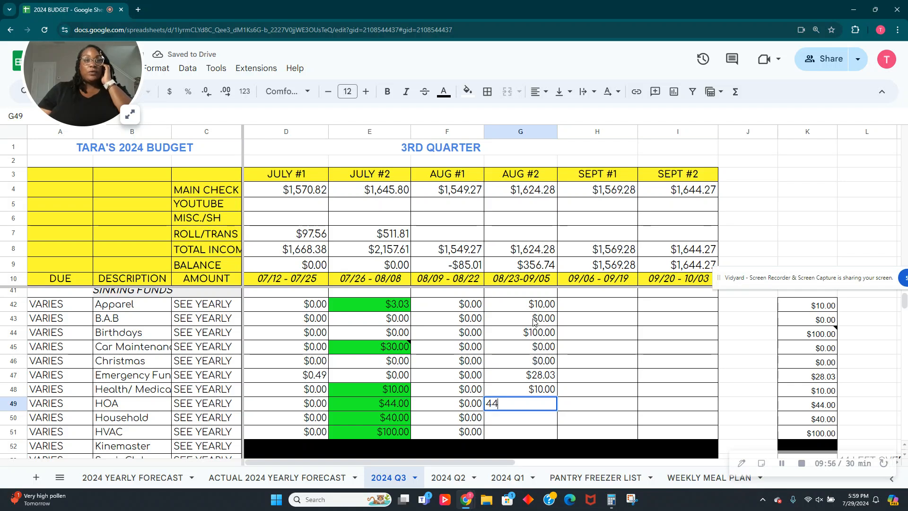
{"action": "key", "text": "Return"}
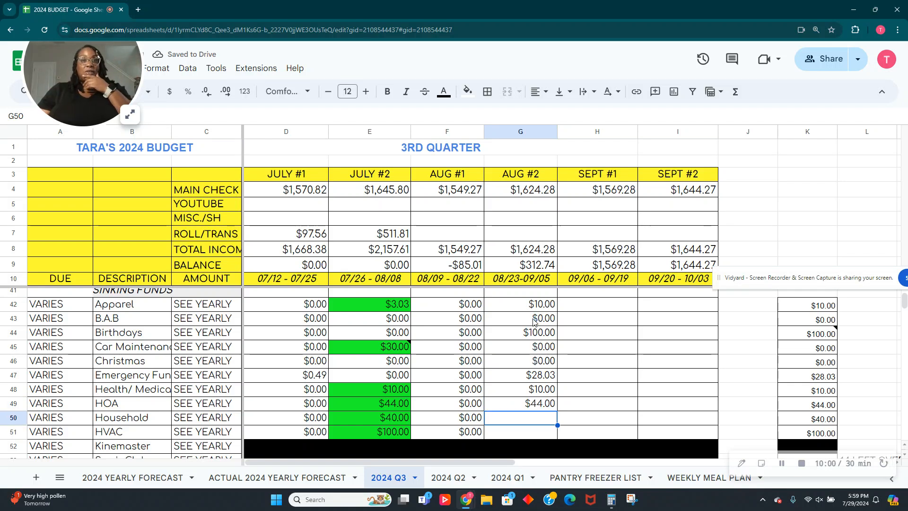
- Enter 40 for Household and 100.00 for HVAC in AUG #2
{"action": "type", "text": "40"}
{"action": "key", "text": "Return"}
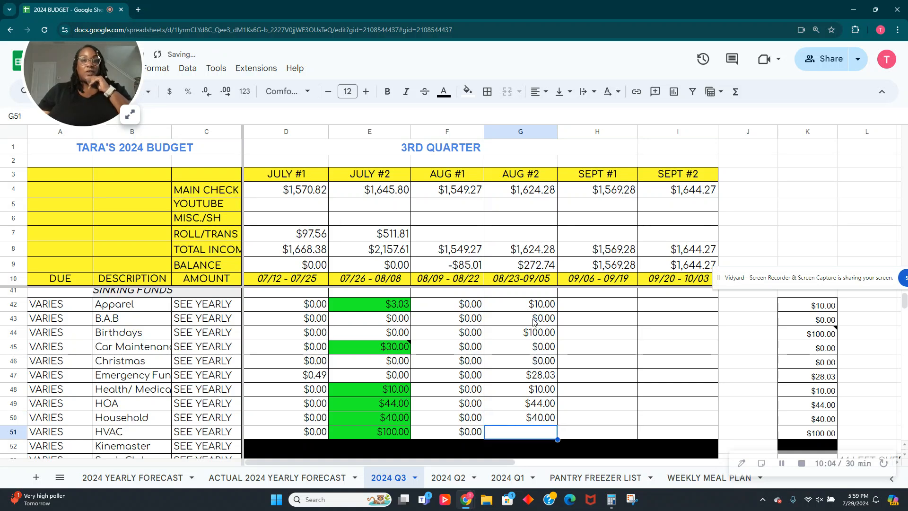
{"action": "scroll", "coordinate": [568, 369], "scroll_direction": "down", "scroll_amount": 2}
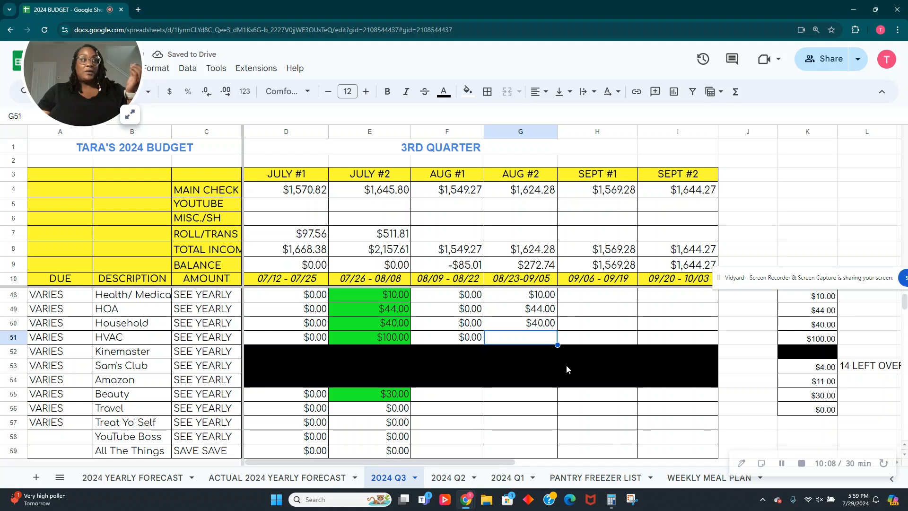
{"action": "type", "text": "100.00"}
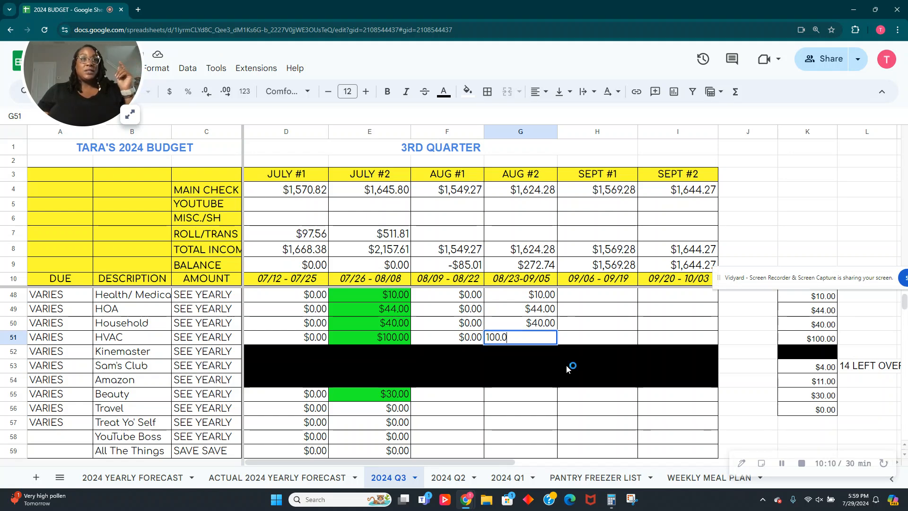
{"action": "key", "text": "Return"}
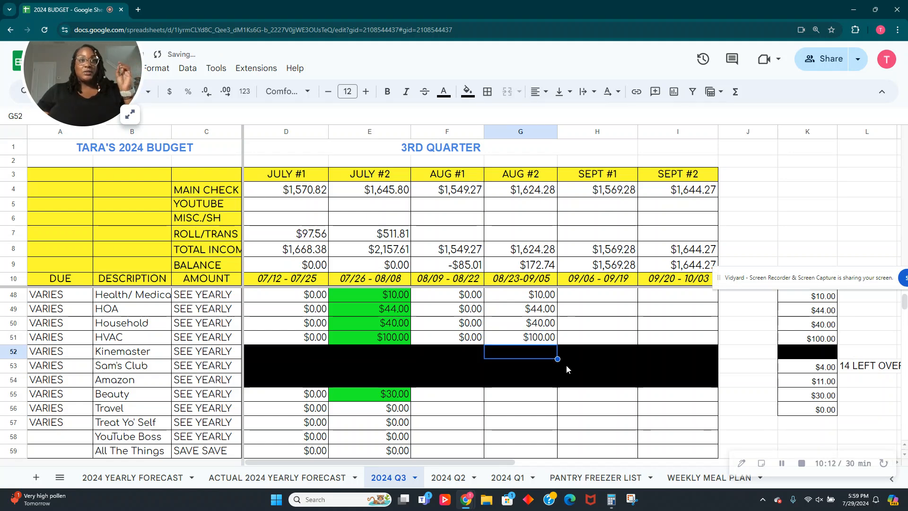
- Check the copied forecast amounts for Sam's Club and Amazon, and enter 30 for Beauty in AUG #2
{"action": "key", "text": "Down"}
{"action": "key", "text": "Down"}
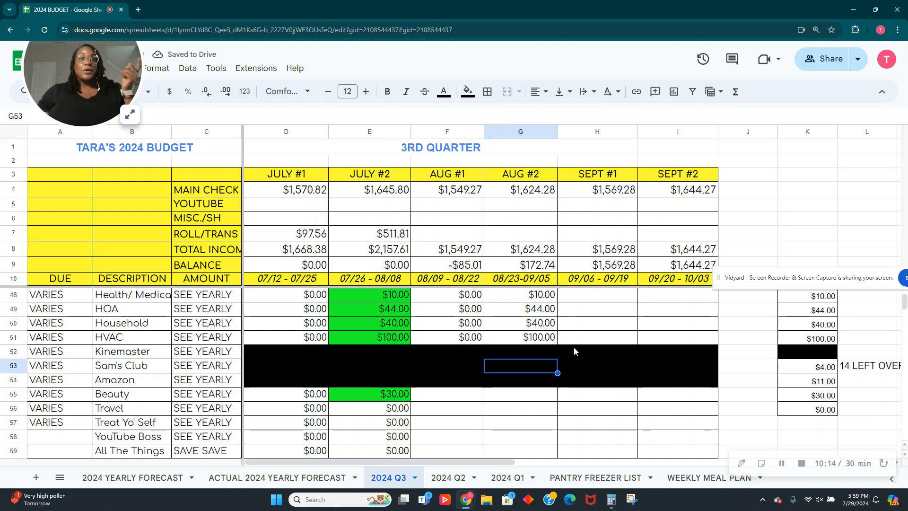
{"action": "left_click", "coordinate": [533, 353]}
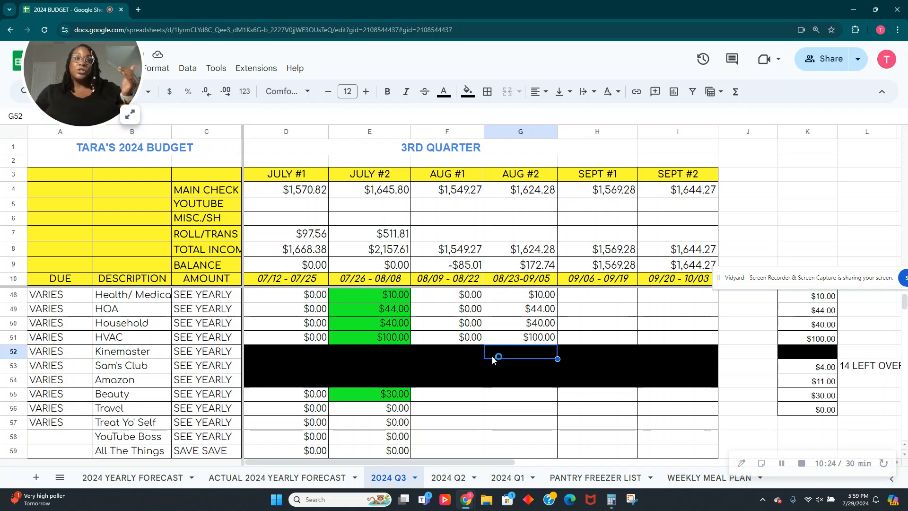
{"action": "left_click", "coordinate": [532, 367]}
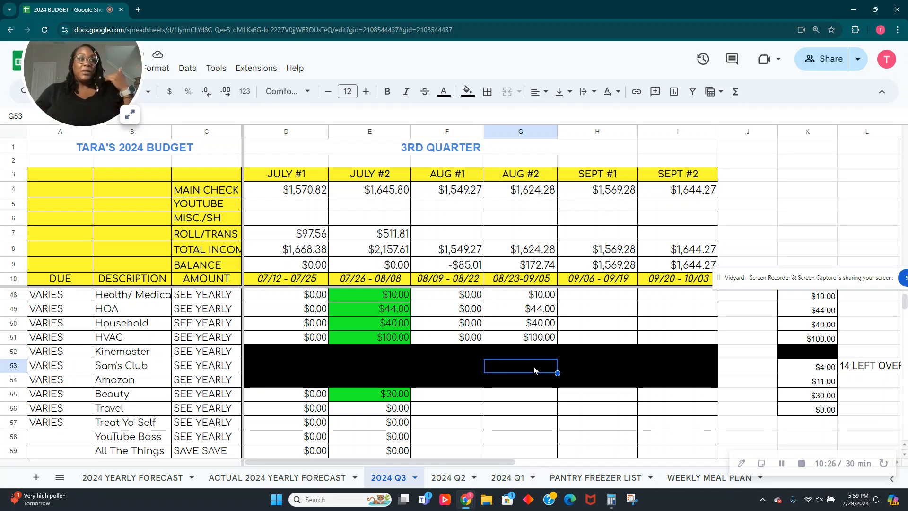
{"action": "left_click", "coordinate": [830, 368]}
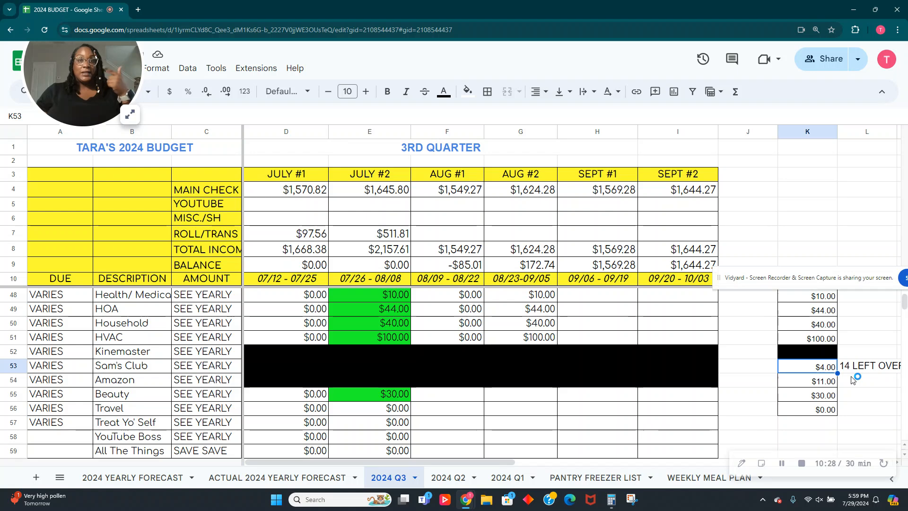
{"action": "left_click", "coordinate": [813, 370]}
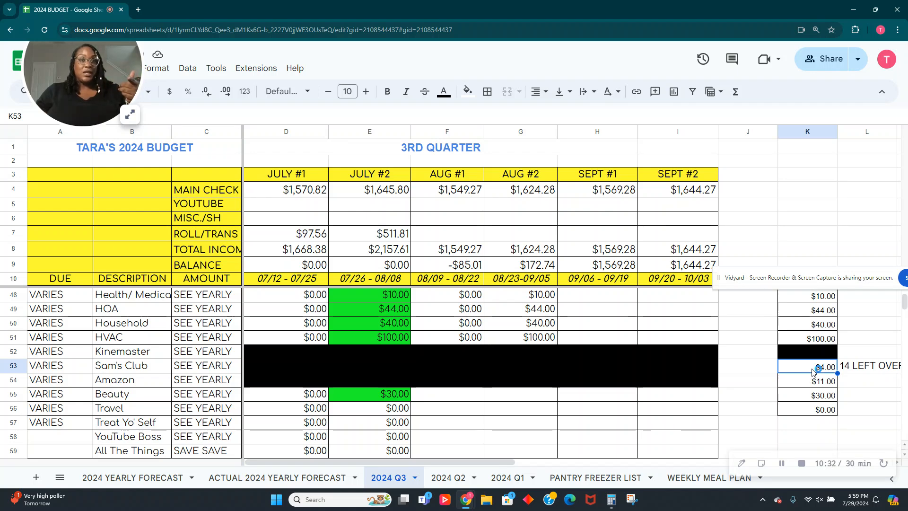
{"action": "left_click", "coordinate": [823, 380]}
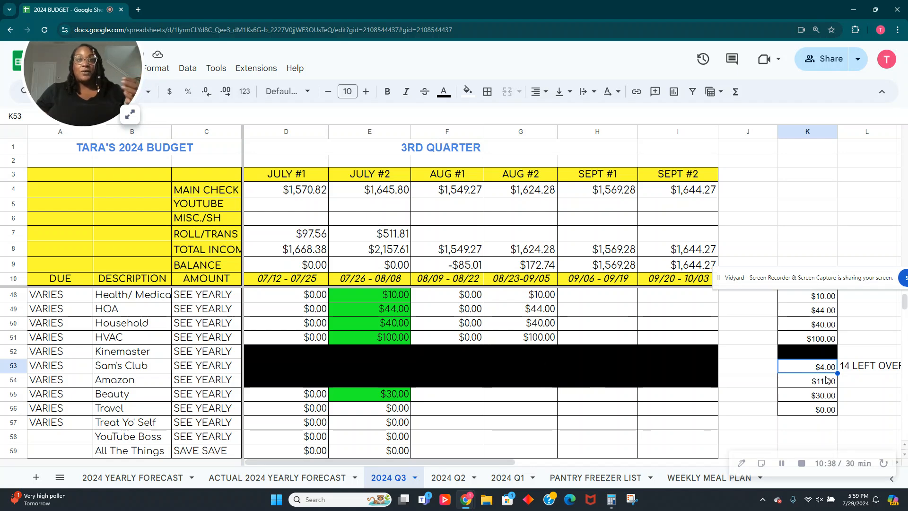
{"action": "left_click", "coordinate": [513, 395]}
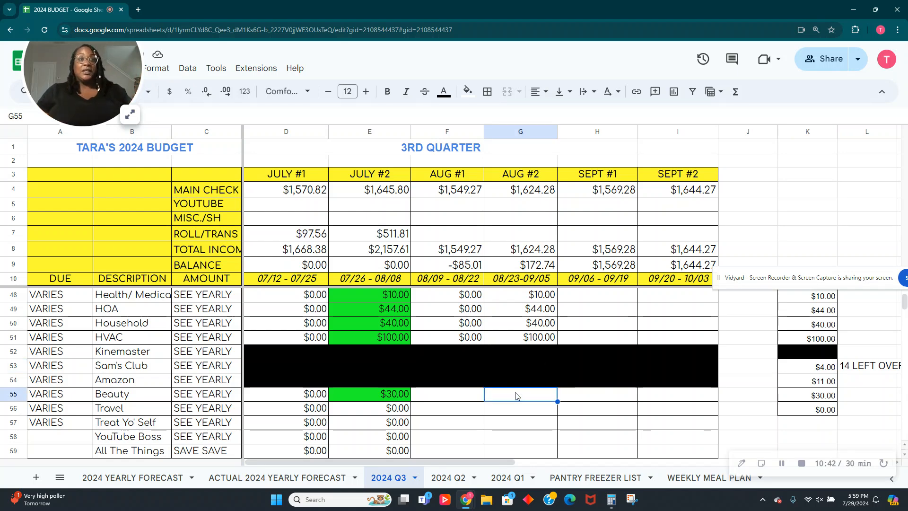
{"action": "type", "text": "30"}
{"action": "key", "text": "Return"}
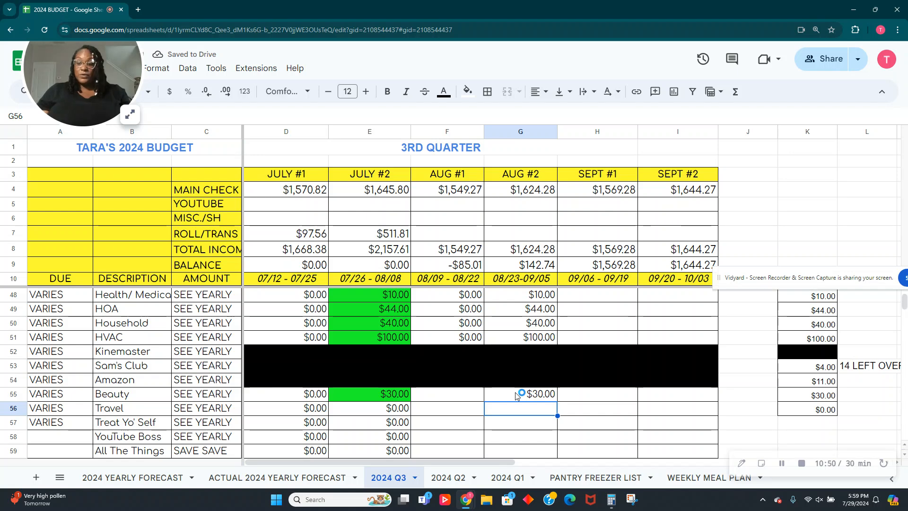
- Review the remaining rows and totals, and clear the copied forecast amounts from K41:K57
{"action": "key", "text": "Down"}
{"action": "scroll", "coordinate": [521, 419], "scroll_direction": "down", "scroll_amount": 1}
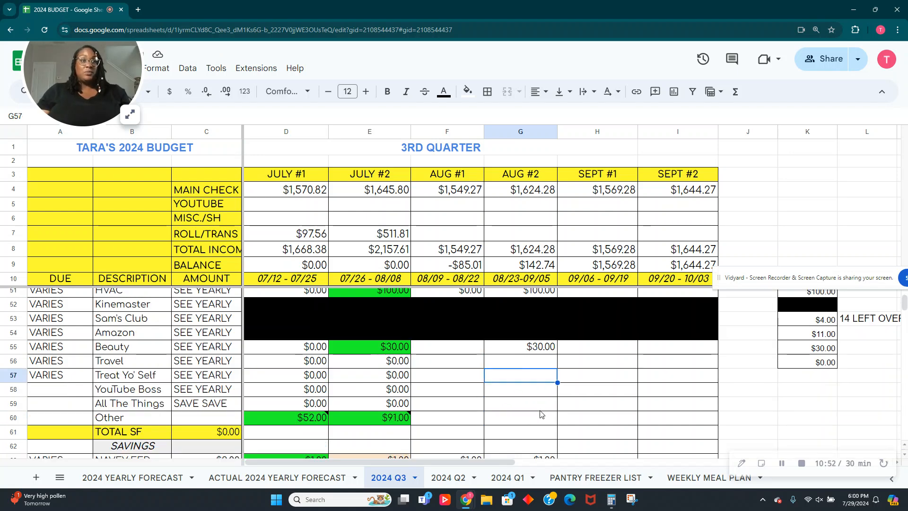
{"action": "left_click", "coordinate": [540, 410]}
{"action": "scroll", "coordinate": [539, 414], "scroll_direction": "down", "scroll_amount": 2}
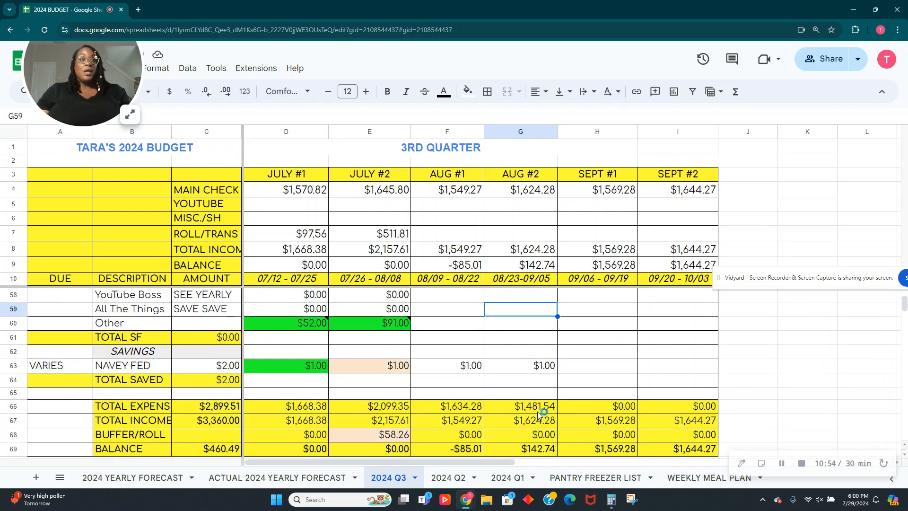
{"action": "scroll", "coordinate": [539, 413], "scroll_direction": "up", "scroll_amount": 7}
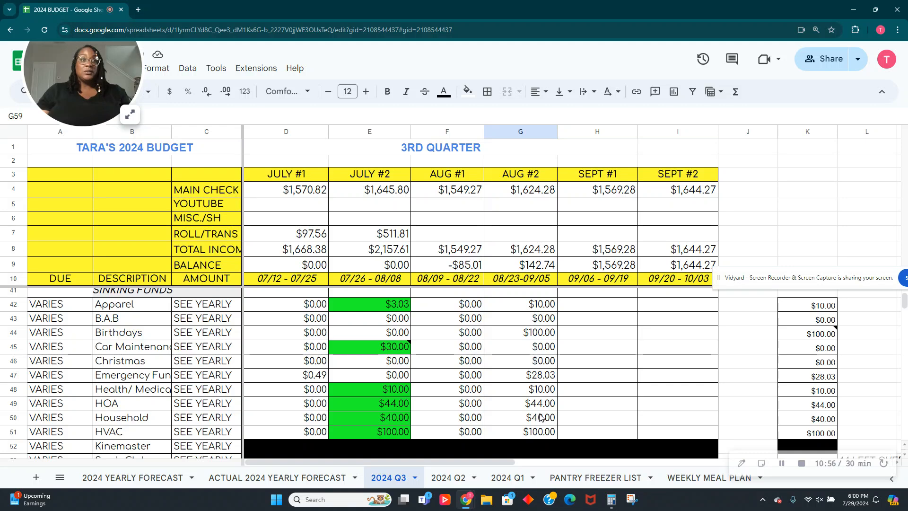
{"action": "scroll", "coordinate": [542, 415], "scroll_direction": "up", "scroll_amount": 6}
{"action": "scroll", "coordinate": [541, 415], "scroll_direction": "down", "scroll_amount": 13}
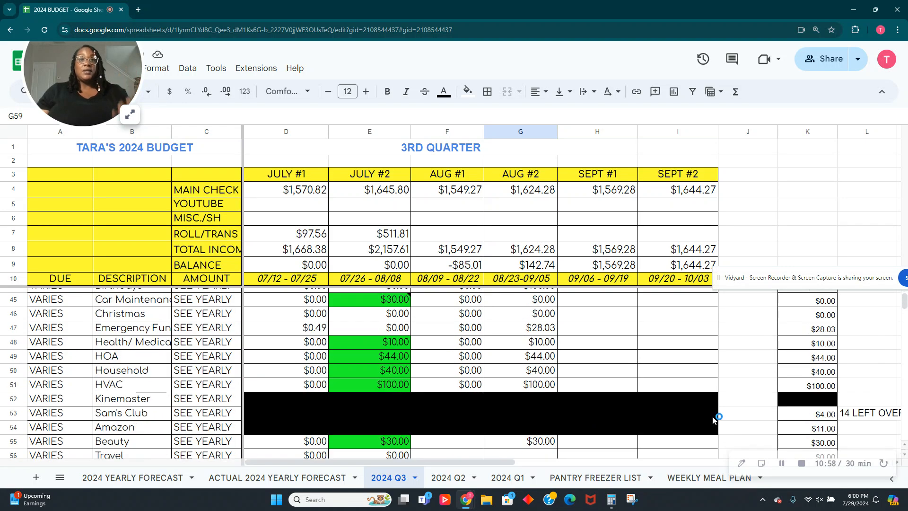
{"action": "scroll", "coordinate": [717, 421], "scroll_direction": "up", "scroll_amount": 2}
{"action": "left_click_drag", "start_coordinate": [797, 425], "coordinate": [819, 310]}
{"action": "key", "text": "Delete"}
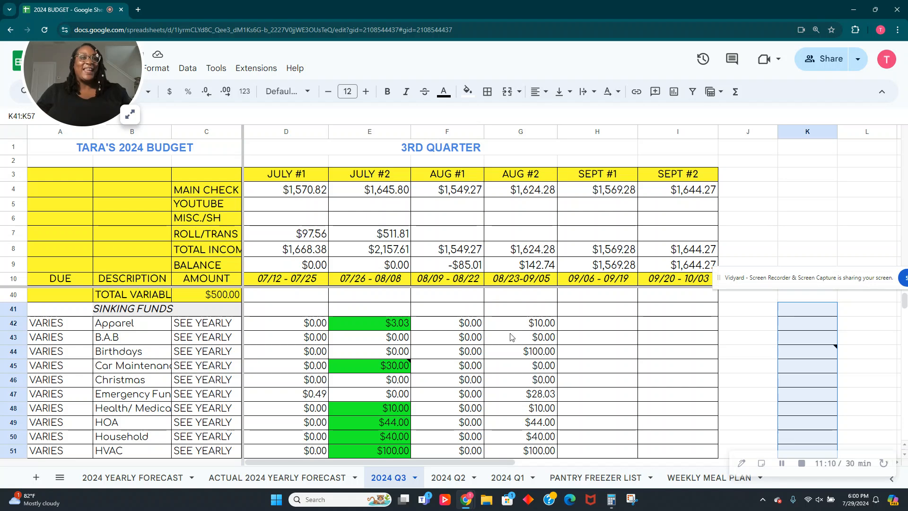
- Switch to Calculator and subtract the AUG #1 shortfall of 85.01 from the AUG #2 balance of 142.74
{"action": "scroll", "coordinate": [528, 373], "scroll_direction": "up", "scroll_amount": 5}
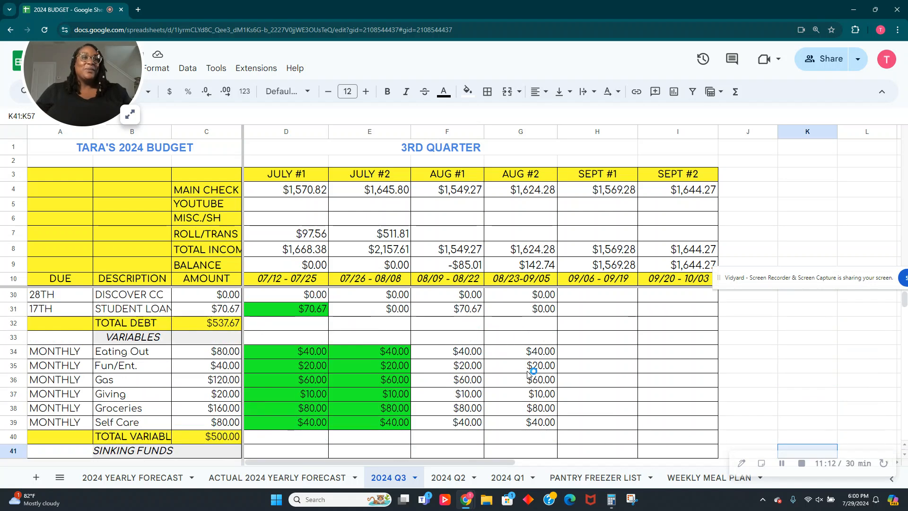
{"action": "scroll", "coordinate": [528, 372], "scroll_direction": "up", "scroll_amount": 4}
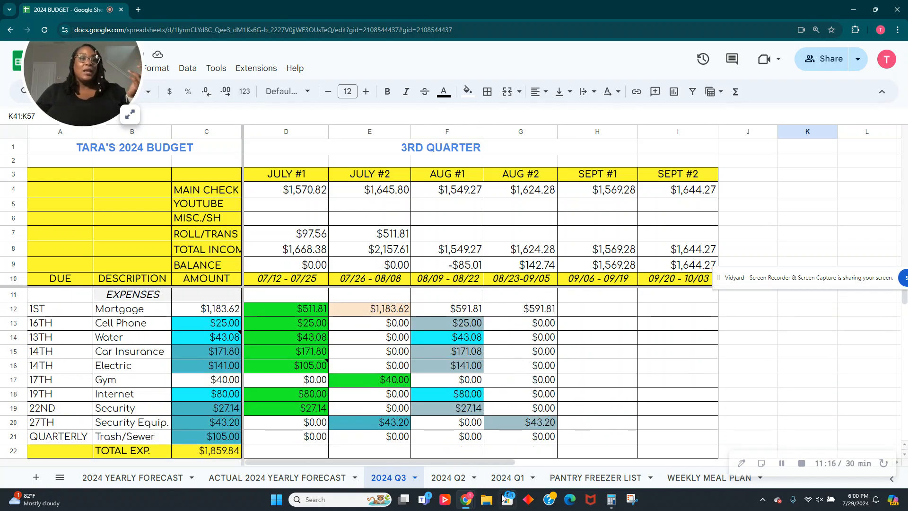
{"action": "key", "text": "alt+Tab"}
{"action": "key", "text": "alt+Tab"}
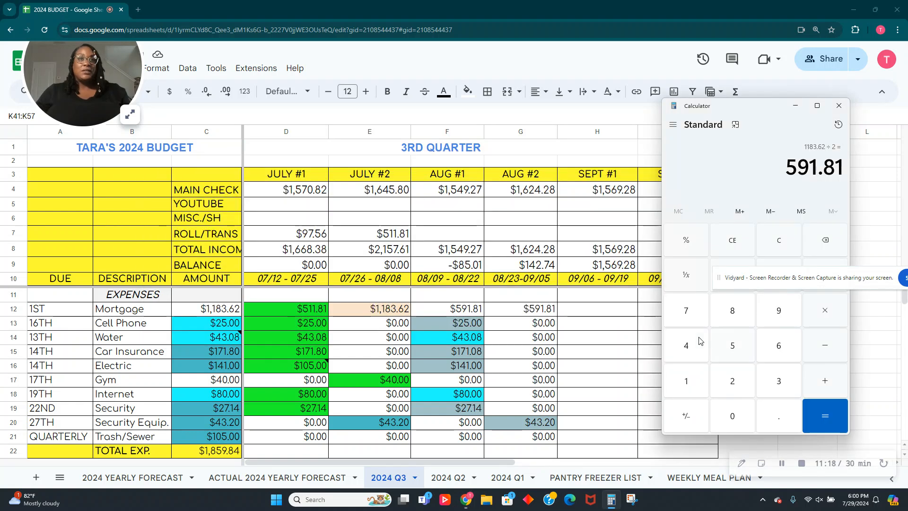
{"action": "type", "text": "142.74"}
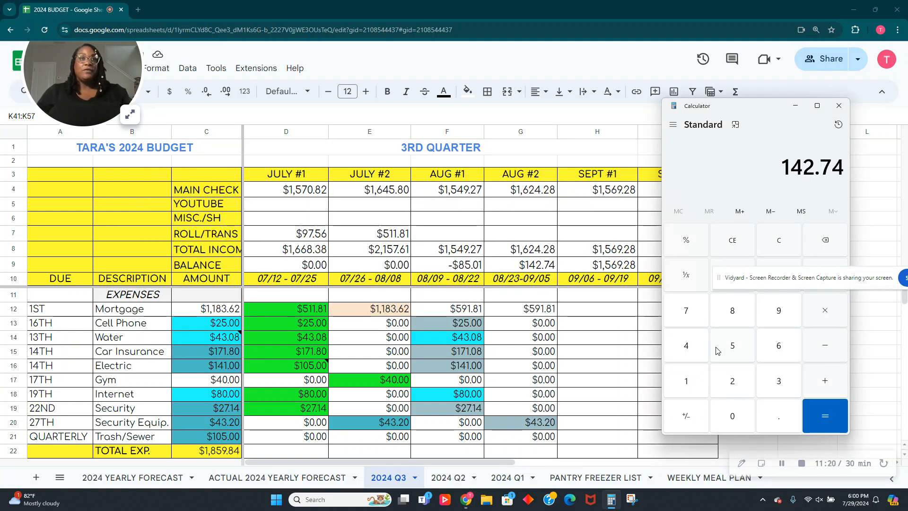
{"action": "type", "text": " - 85.01 ="}
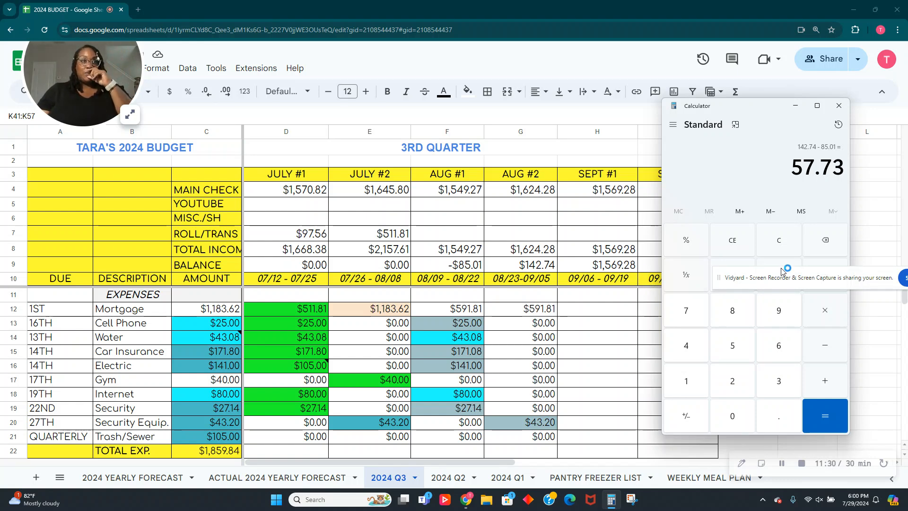
- Move the calculator out of the way, review the AUG #1 amounts and set the AUG #1 Mortgage to 500.00
{"action": "left_click_drag", "start_coordinate": [738, 108], "coordinate": [907, 110]}
{"action": "scroll", "coordinate": [544, 286], "scroll_direction": "down", "scroll_amount": 2}
{"action": "scroll", "coordinate": [544, 286], "scroll_direction": "up", "scroll_amount": 2}
{"action": "scroll", "coordinate": [435, 348], "scroll_direction": "down", "scroll_amount": 7}
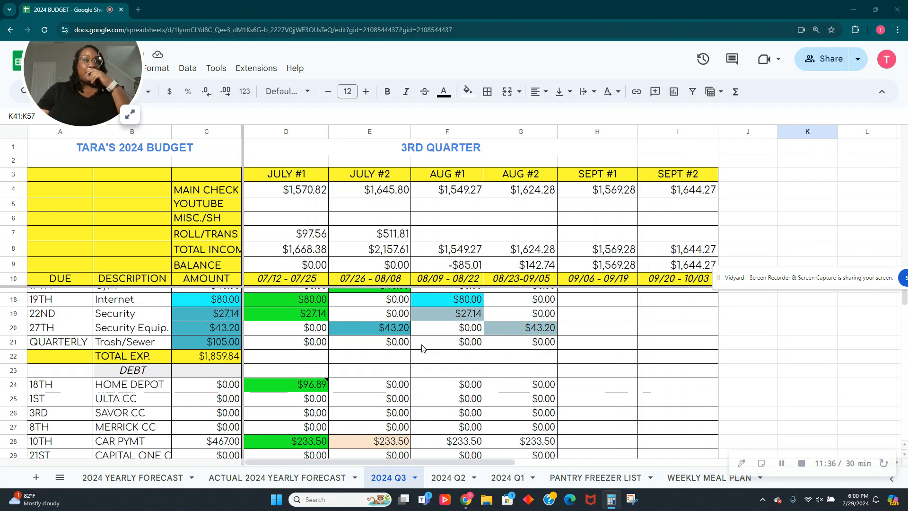
{"action": "scroll", "coordinate": [466, 327], "scroll_direction": "up", "scroll_amount": 1}
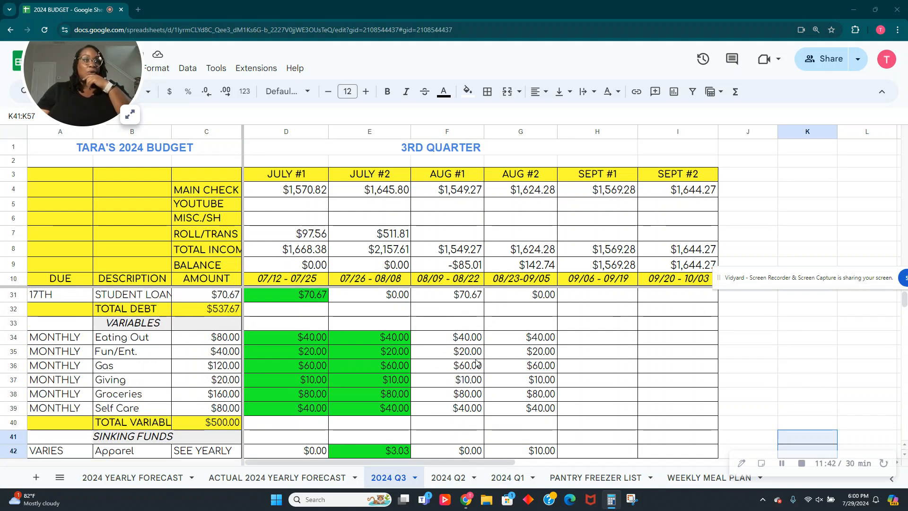
{"action": "left_click", "coordinate": [480, 340]}
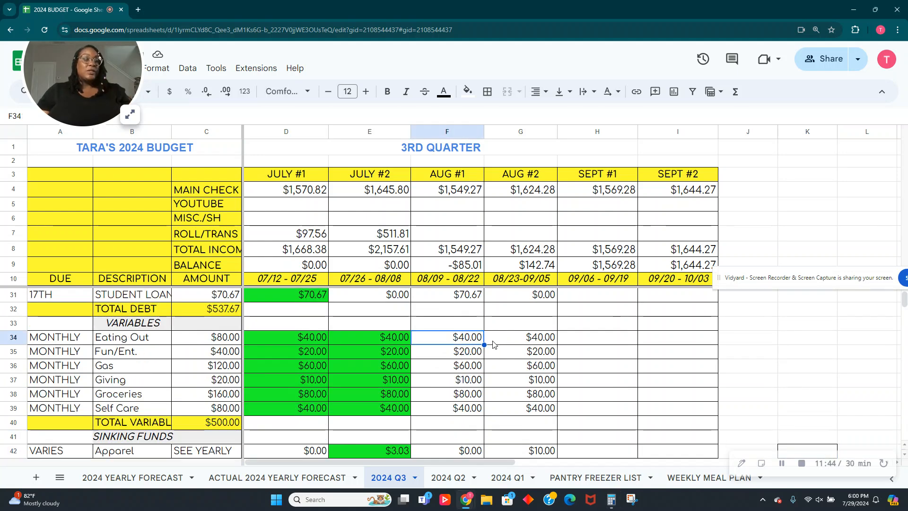
{"action": "scroll", "coordinate": [482, 352], "scroll_direction": "up", "scroll_amount": 7}
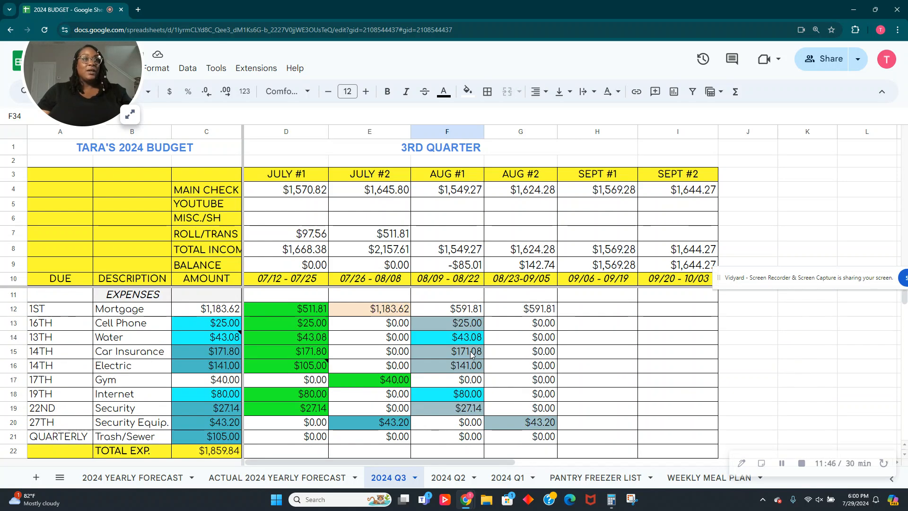
{"action": "left_click", "coordinate": [475, 313]}
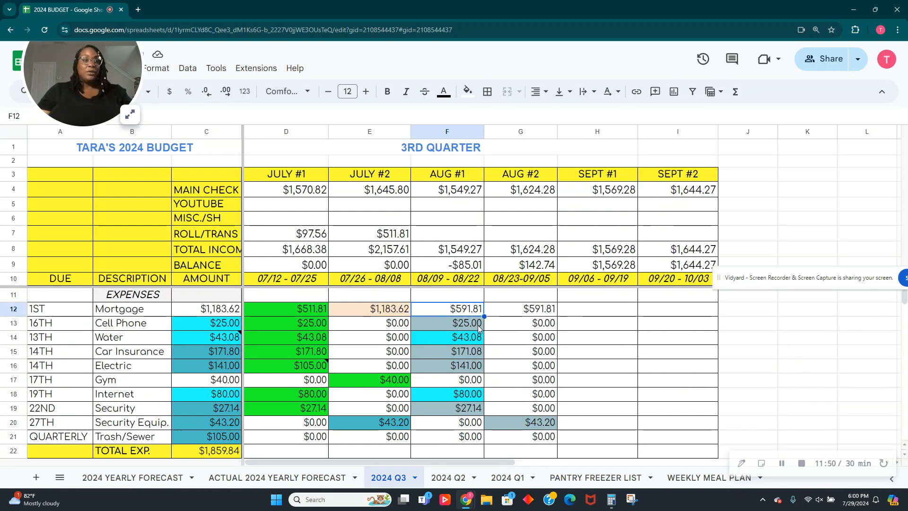
{"action": "type", "text": "500.00"}
{"action": "key", "text": "Tab"}
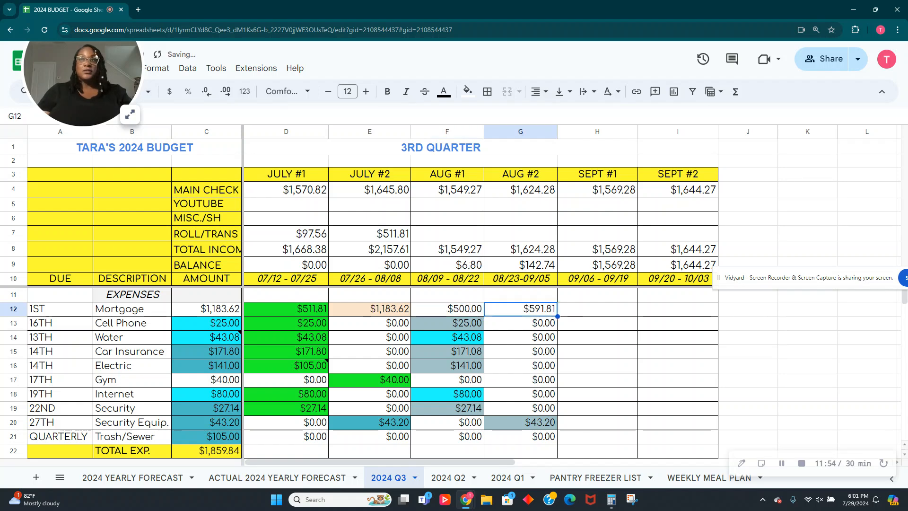
- Set the AUG #2 Mortgage to 683.62
{"action": "key", "text": "alt+Tab"}
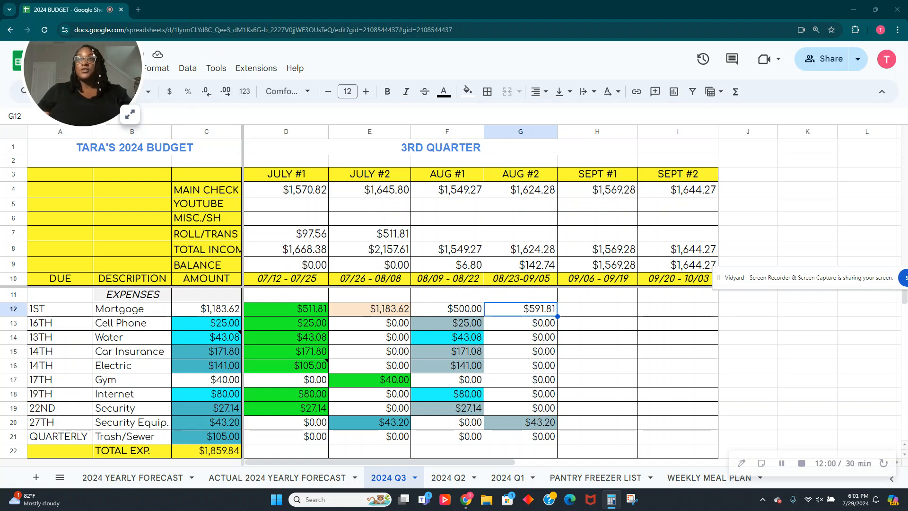
{"action": "type", "text": "683.62"}
{"action": "key", "text": "Tab"}
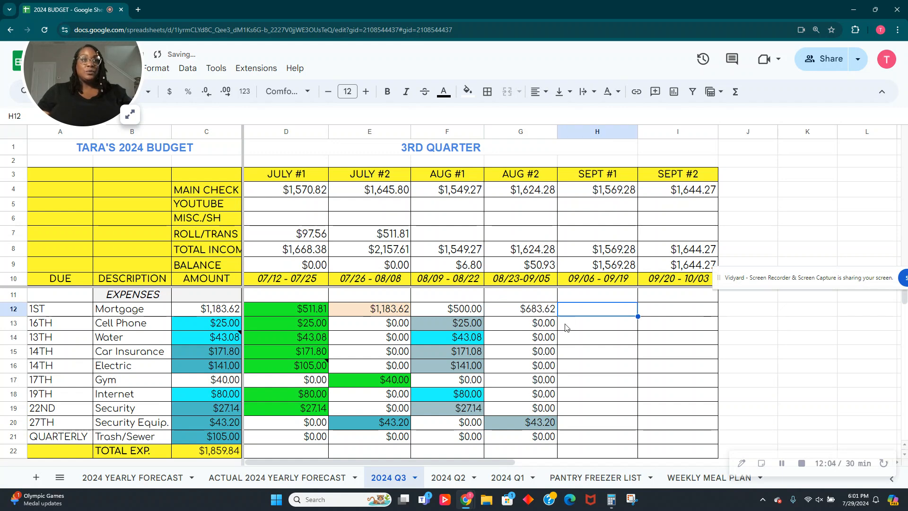
- Check the August balances, and set Fun/Ent. to 0 in AUG #1 and 40 in AUG #2
{"action": "left_click", "coordinate": [466, 280]}
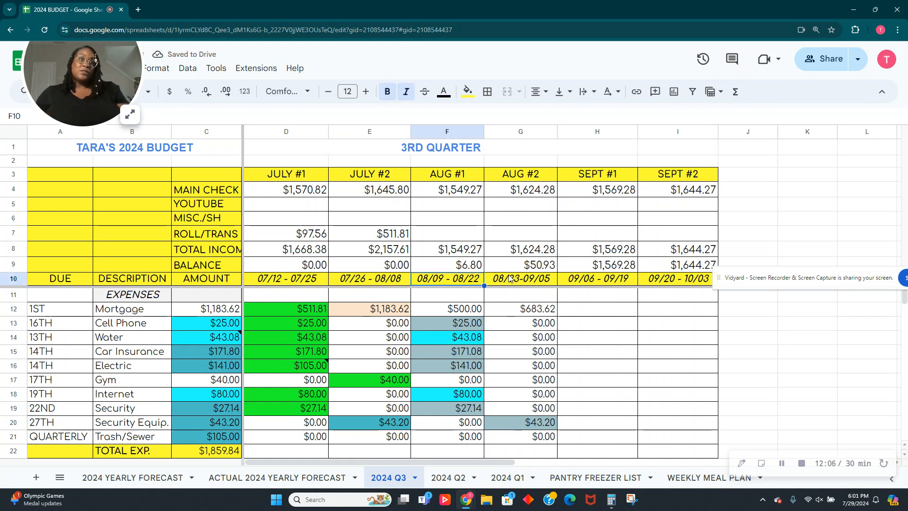
{"action": "left_click", "coordinate": [530, 271]}
{"action": "scroll", "coordinate": [458, 329], "scroll_direction": "down", "scroll_amount": 7}
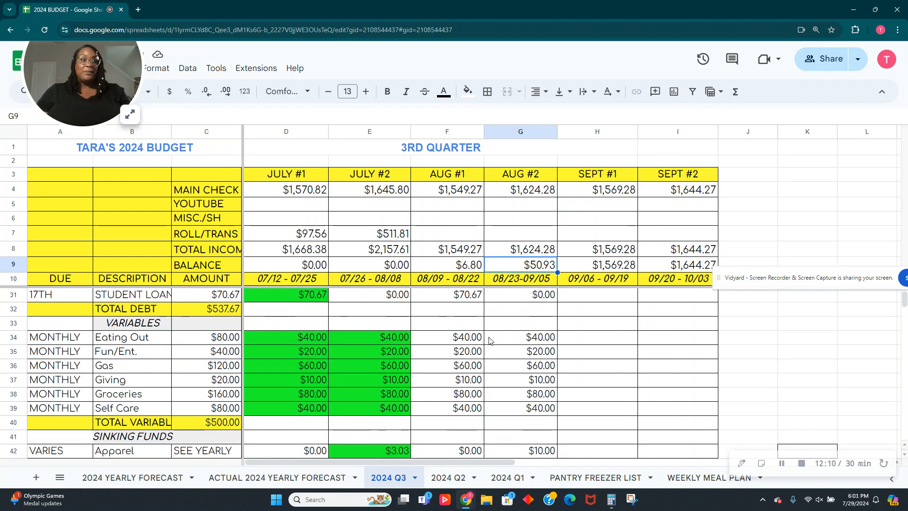
{"action": "left_click", "coordinate": [473, 352]}
{"action": "type", "text": "0"}
{"action": "key", "text": "Tab"}
{"action": "type", "text": "40"}
{"action": "key", "text": "Return"}
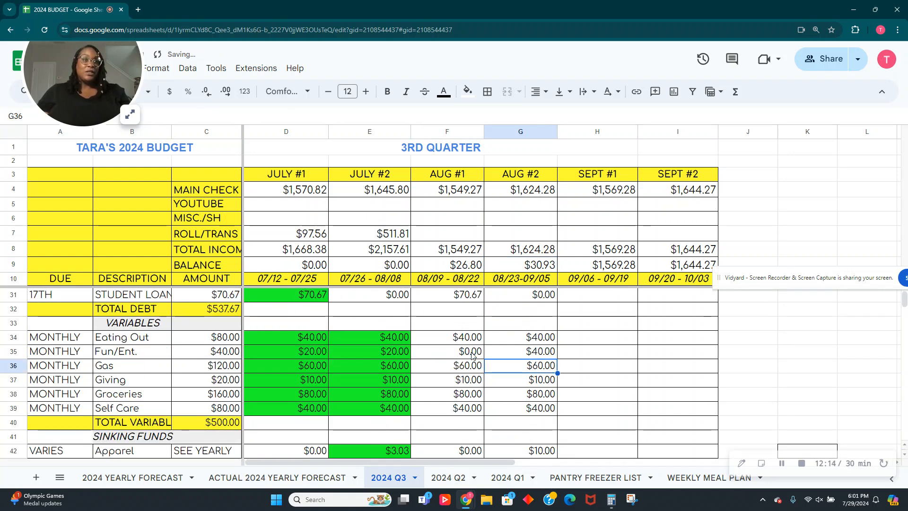
{"action": "key", "text": "Up"}
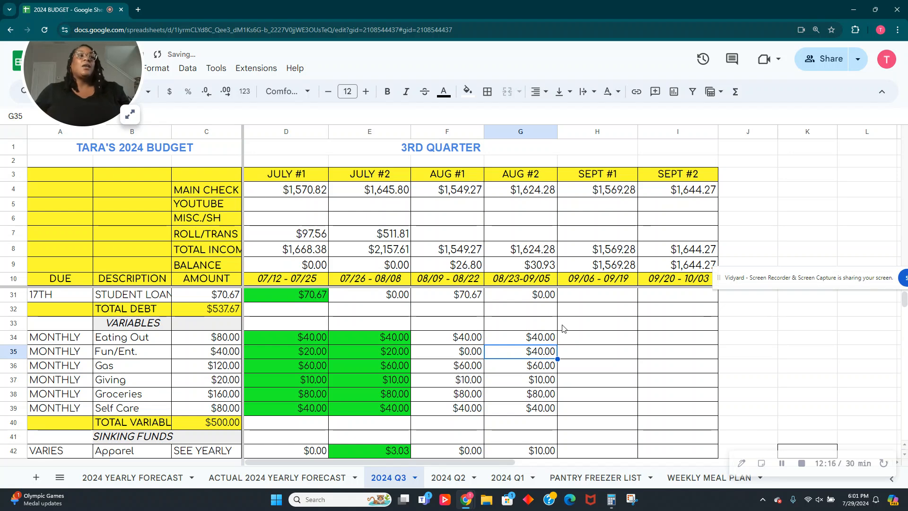
- Review the Mortgage split and the variable amounts planned for AUG #1 and AUG #2
{"action": "scroll", "coordinate": [505, 325], "scroll_direction": "up", "scroll_amount": 7}
{"action": "left_click", "coordinate": [457, 310]}
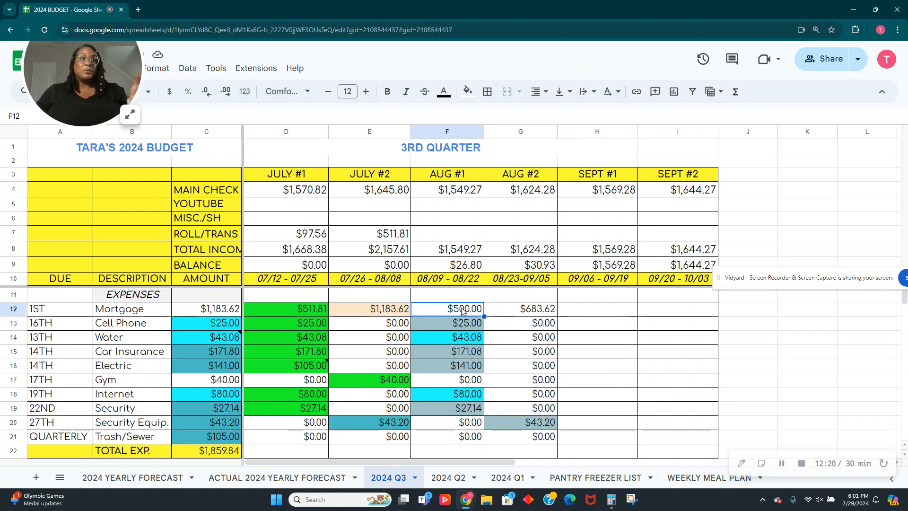
{"action": "left_click", "coordinate": [556, 313]}
{"action": "scroll", "coordinate": [477, 381], "scroll_direction": "down", "scroll_amount": 2}
{"action": "scroll", "coordinate": [479, 383], "scroll_direction": "down", "scroll_amount": 4}
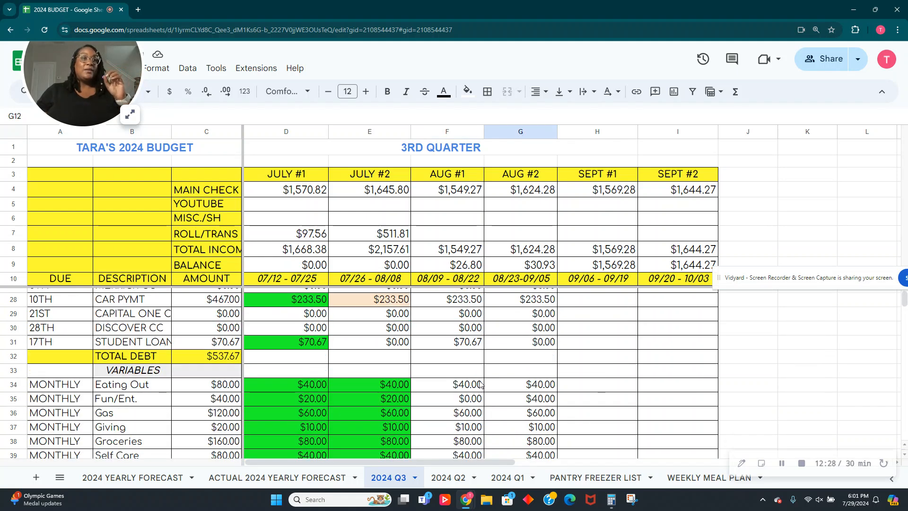
{"action": "left_click", "coordinate": [469, 353]}
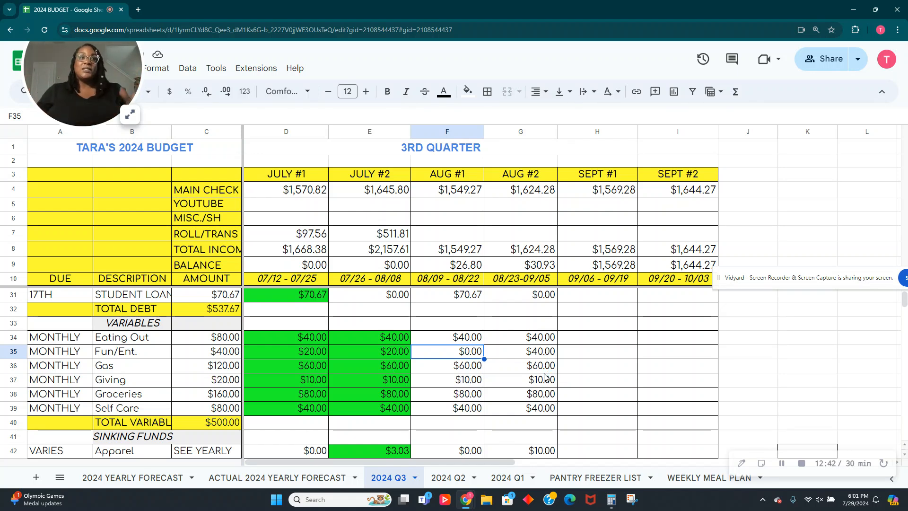
- Set the Buffer/Roll amount to 26.80 for AUG #1 and 30.93 for AUG #2
{"action": "scroll", "coordinate": [504, 390], "scroll_direction": "down", "scroll_amount": 6}
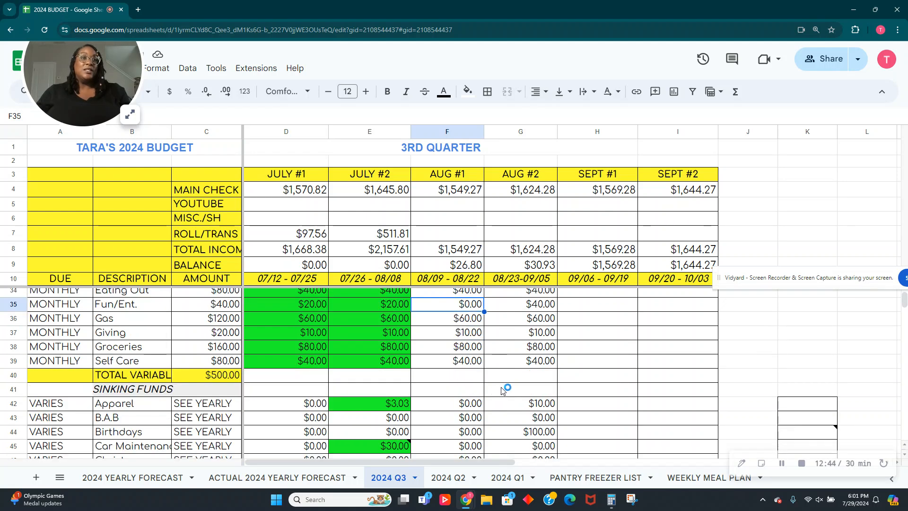
{"action": "scroll", "coordinate": [504, 394], "scroll_direction": "down", "scroll_amount": 5}
{"action": "scroll", "coordinate": [505, 393], "scroll_direction": "up", "scroll_amount": 2}
{"action": "scroll", "coordinate": [506, 395], "scroll_direction": "down", "scroll_amount": 1}
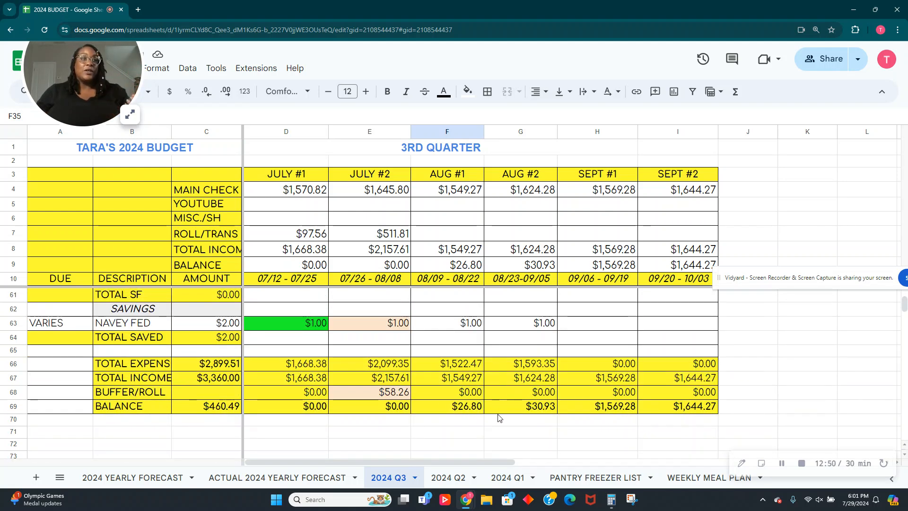
{"action": "left_click", "coordinate": [465, 393]}
{"action": "type", "text": "26.8"}
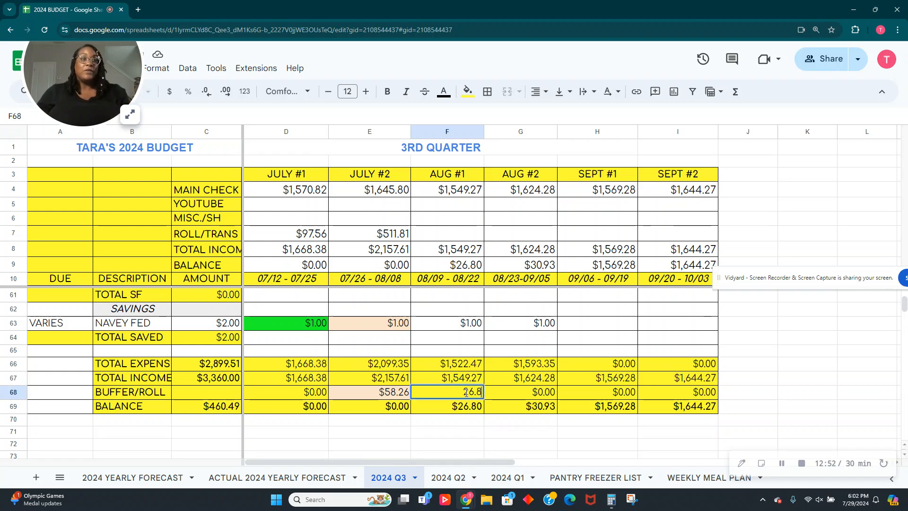
{"action": "key", "text": "Tab"}
{"action": "type", "text": "30.93"}
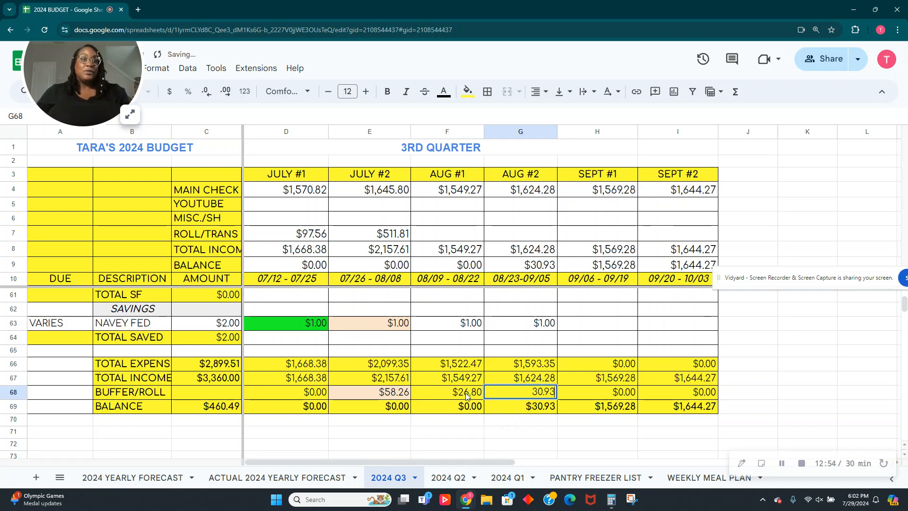
{"action": "key", "text": "Return"}
{"action": "key", "text": "Up"}
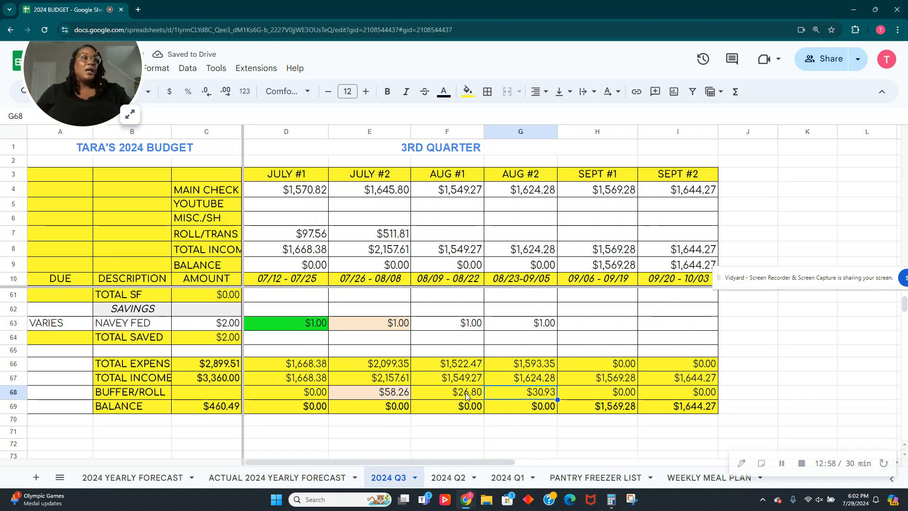
{"action": "scroll", "coordinate": [540, 411], "scroll_direction": "up", "scroll_amount": 15}
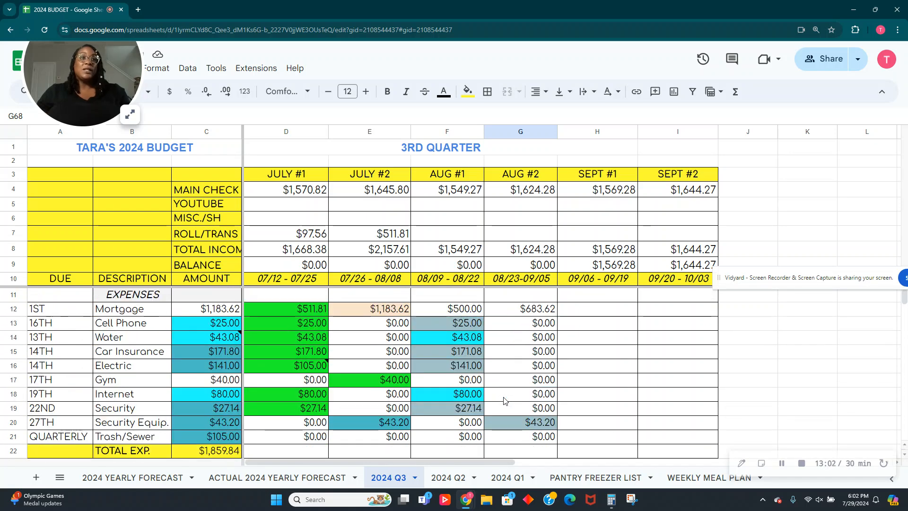
{"action": "left_click", "coordinate": [611, 500]}
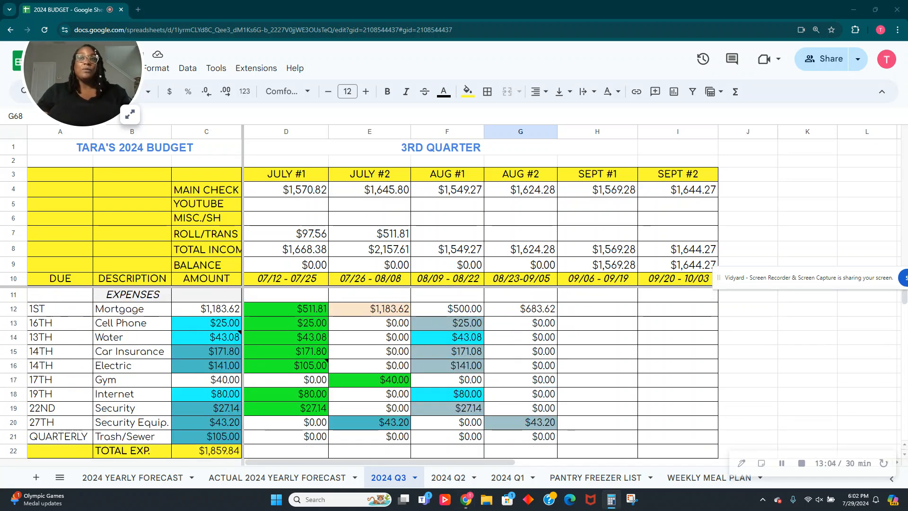
{"action": "left_click", "coordinate": [132, 117]}
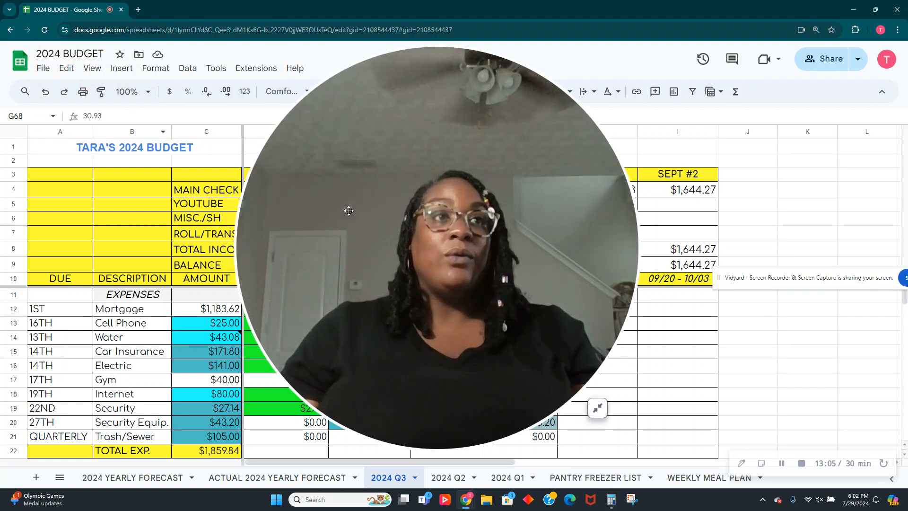
{"action": "left_click_drag", "start_coordinate": [329, 209], "coordinate": [329, 119]}
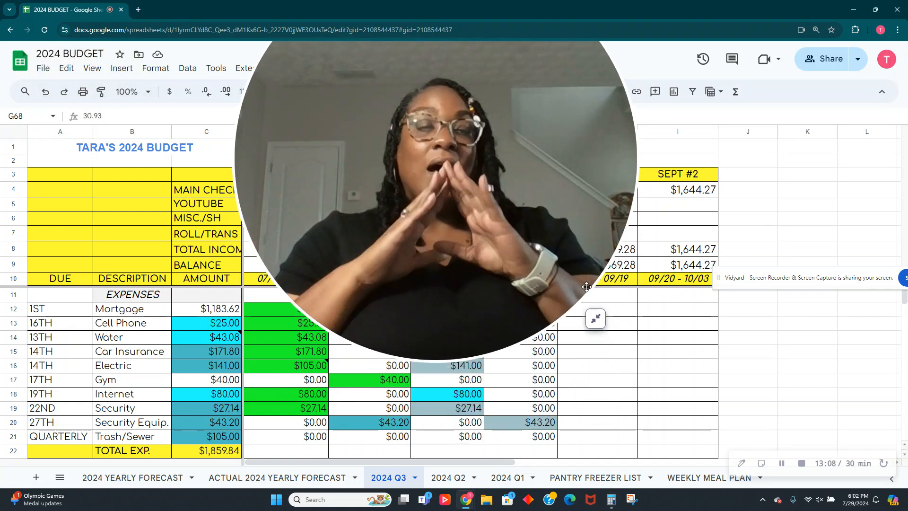